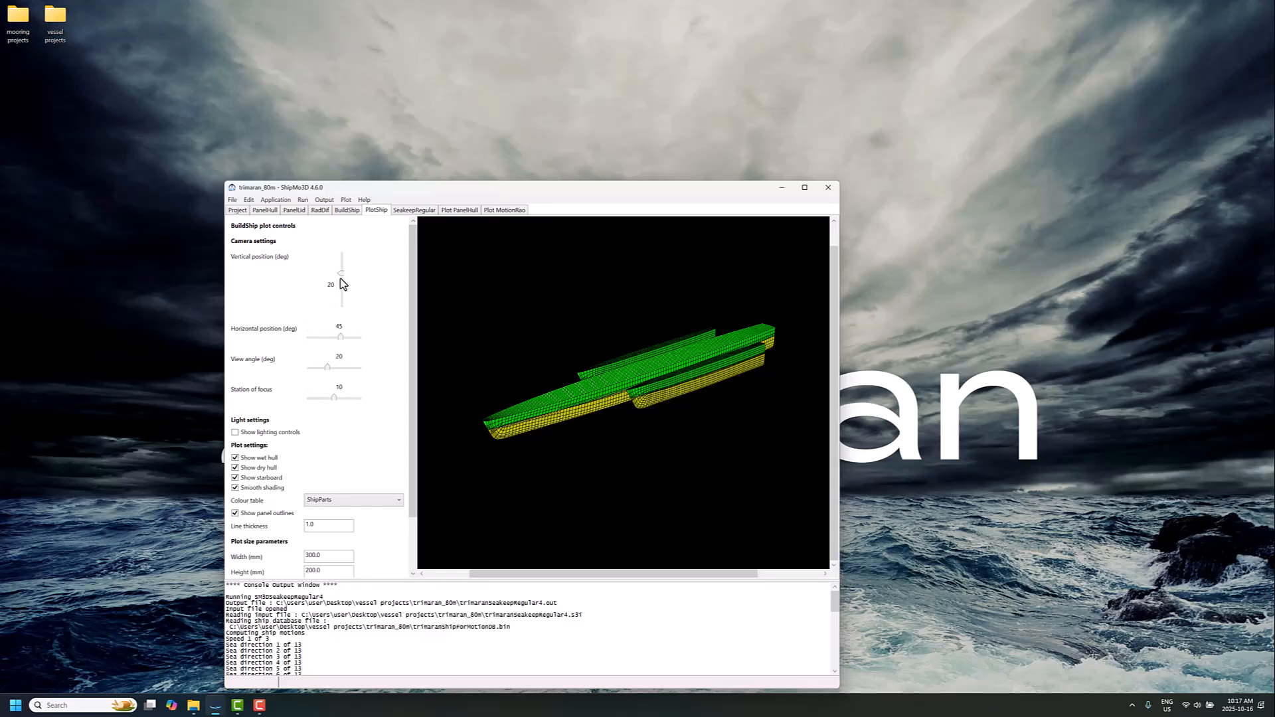
# Step: Rotate the trimaran plot to a horizontal camera position of 19 degrees
pyautogui.moveTo(344, 337); pyautogui.dragTo(338, 336)
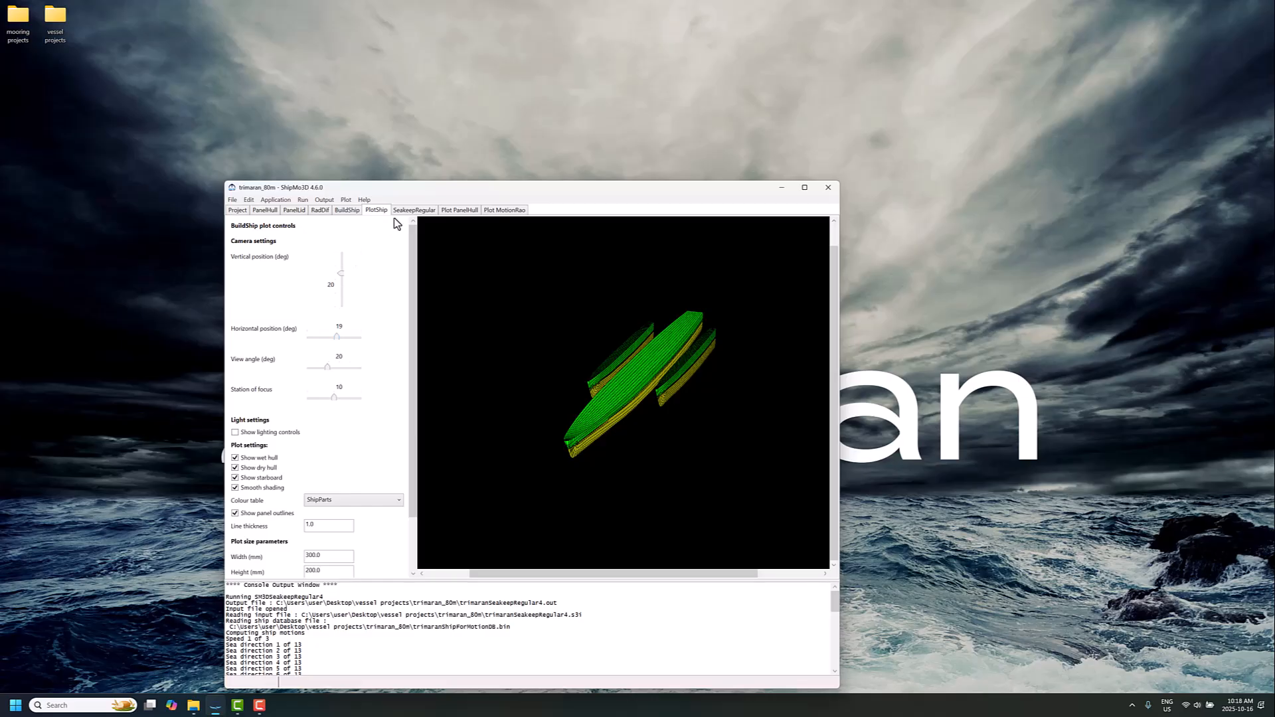
pyautogui.moveTo(400, 196); pyautogui.dragTo(395, 186)
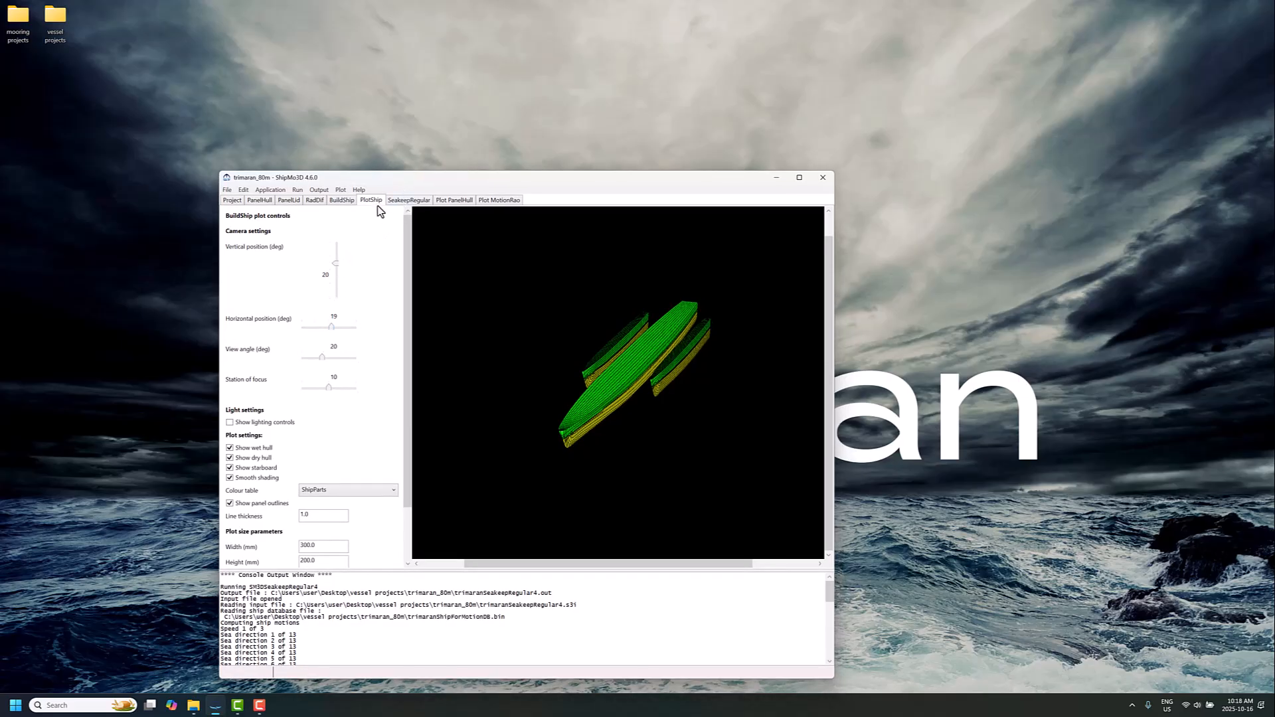
# Step: Plot the motion RAOs from the SeakeepRegular analysis
pyautogui.click(401, 202)
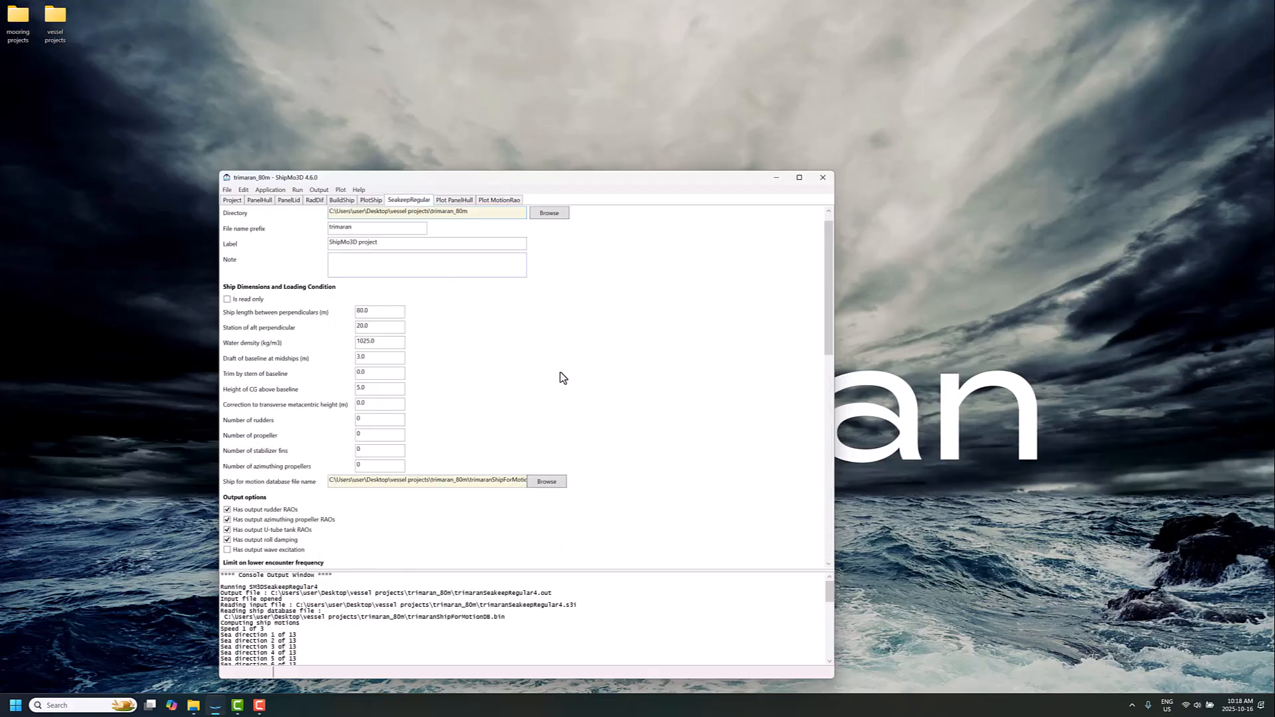
pyautogui.scroll(-3, 561, 376)
pyautogui.scroll(-8, 560, 376)
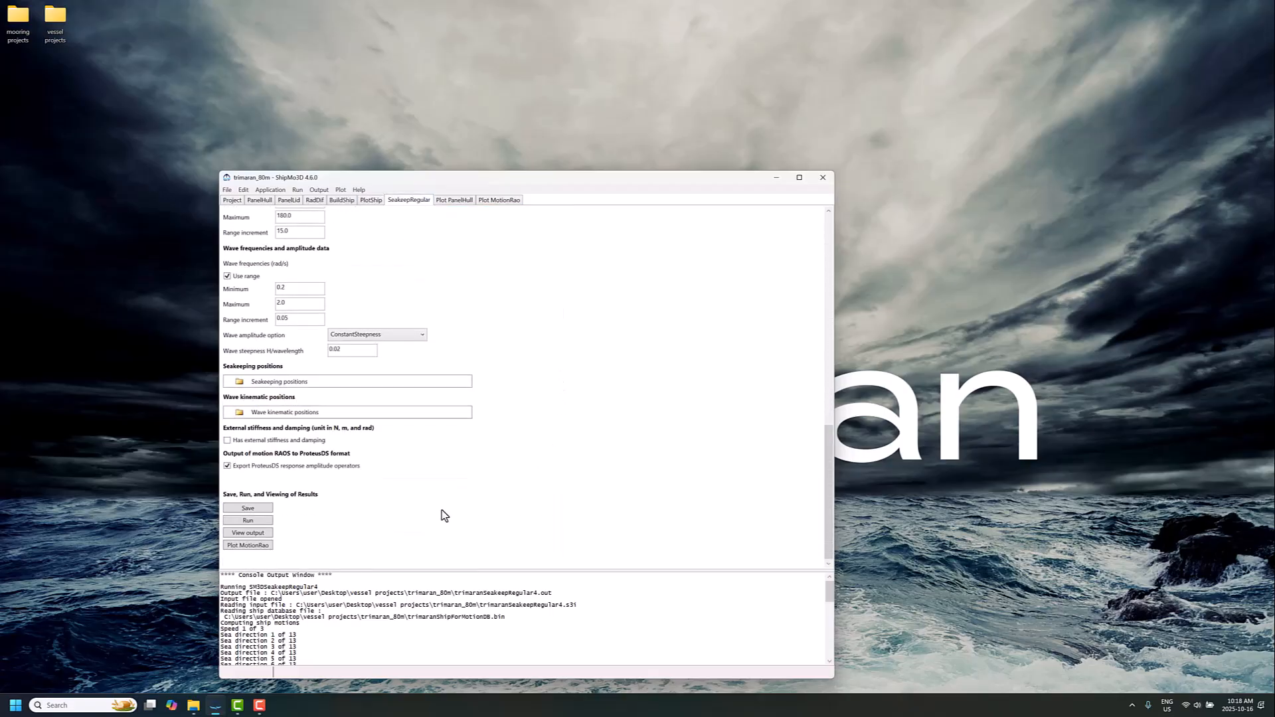
pyautogui.click(253, 548)
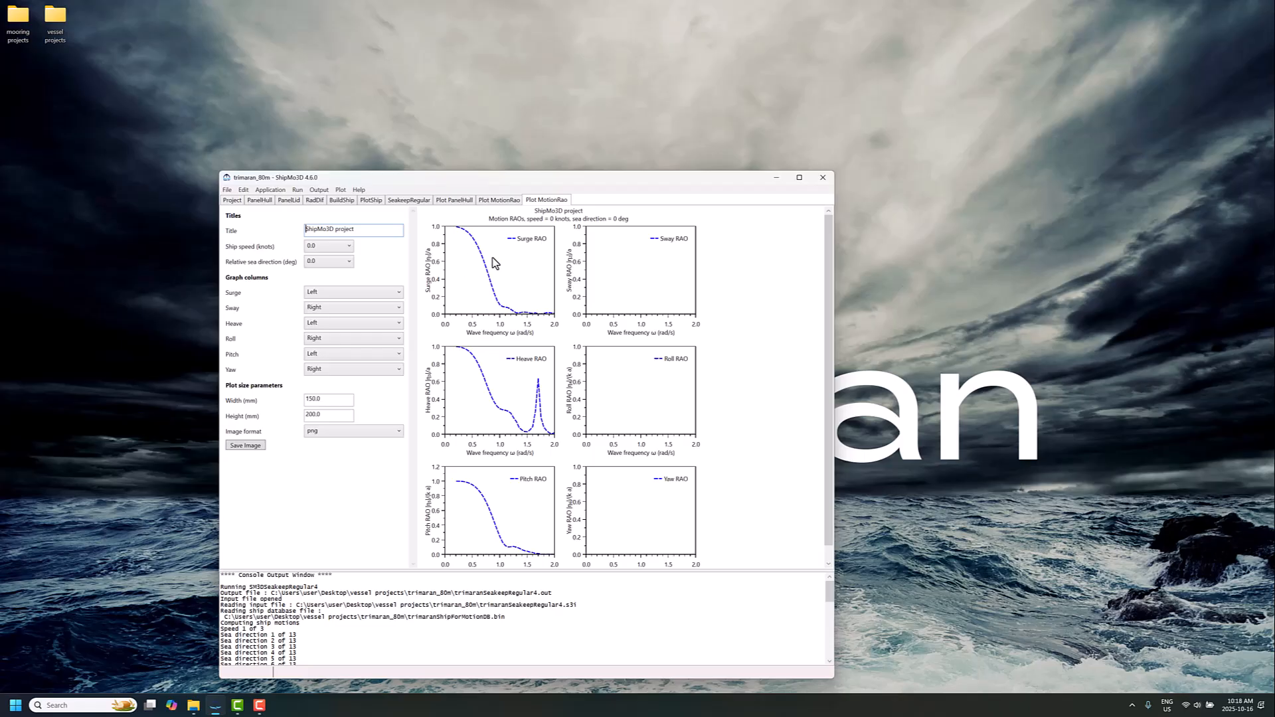
# Step: Show the motion RAO plots for a relative sea direction of 180 degrees and examine the surge, heave and pitch curves
pyautogui.click(316, 263)
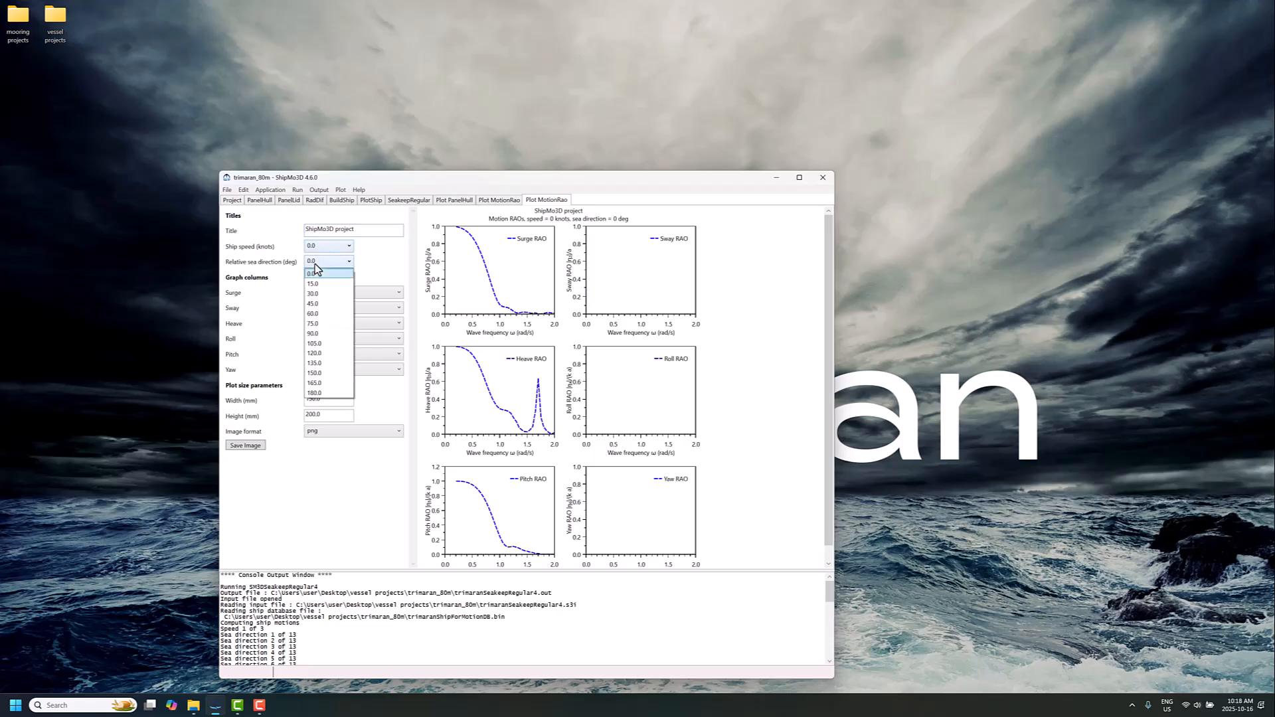
pyautogui.click(322, 393)
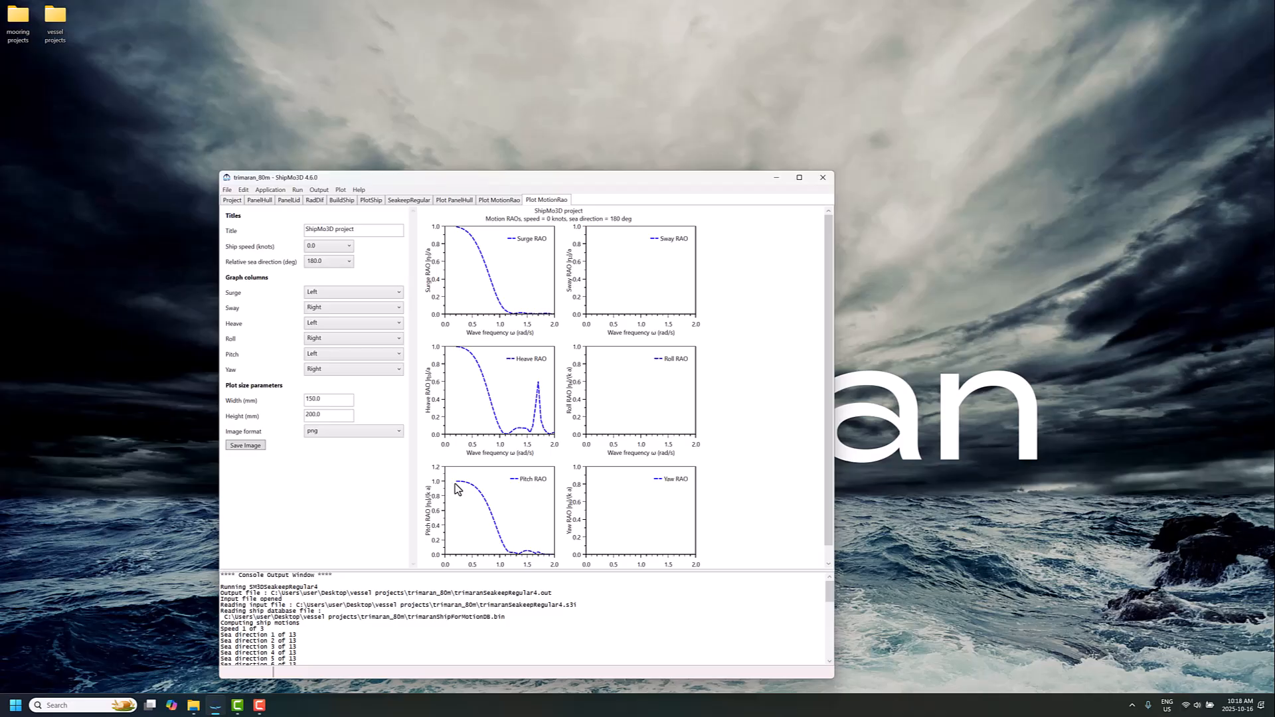
pyautogui.scroll(-1, 457, 486)
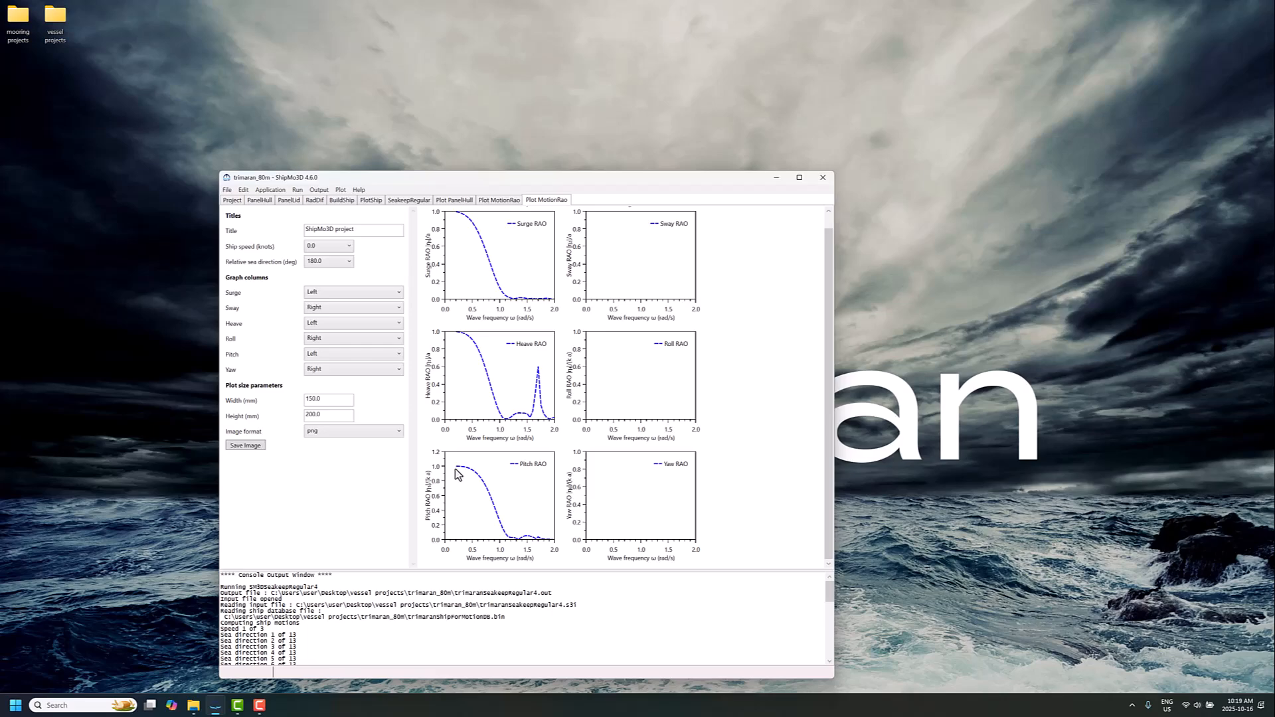
# Step: Show the motion RAO plots for a relative sea direction of 90 degrees
pyautogui.moveTo(456, 468); pyautogui.dragTo(452, 468)
pyautogui.click(328, 261)
pyautogui.click(330, 334)
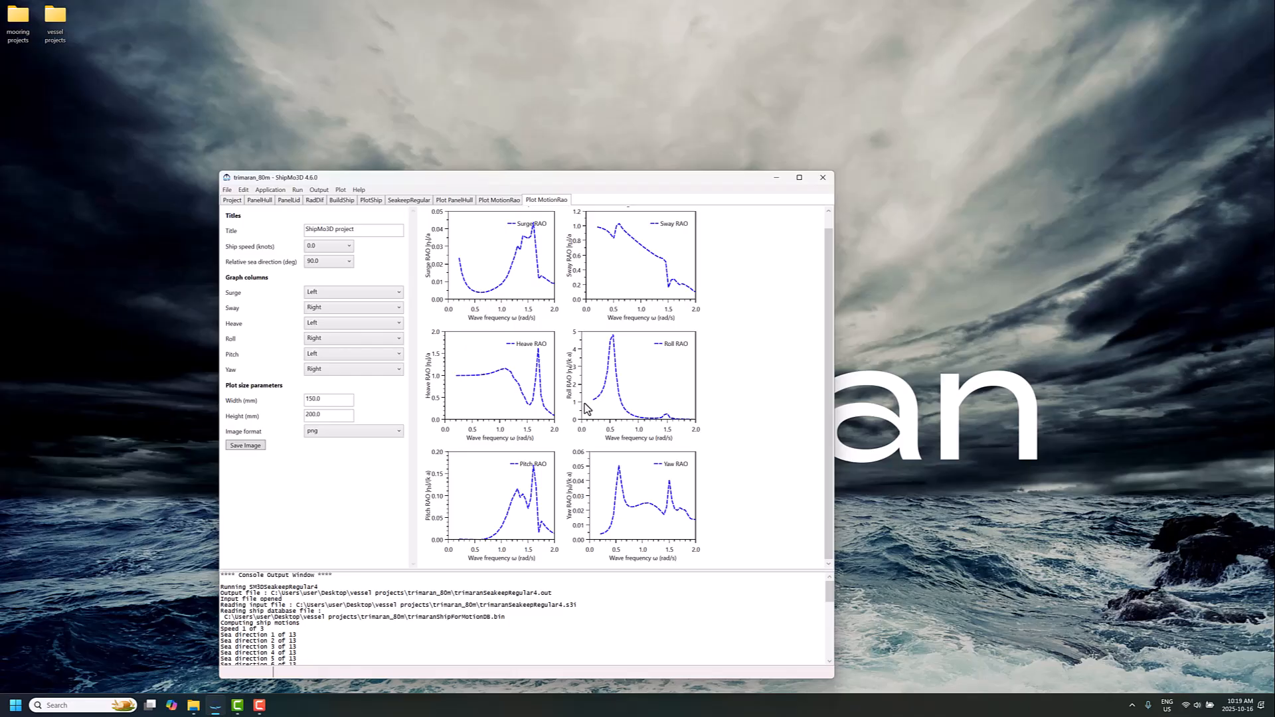
# Step: Check the ProteusDS response amplitude operator export option in the SeakeepRegular settings
pyautogui.moveTo(494, 377)
pyautogui.click(406, 201)
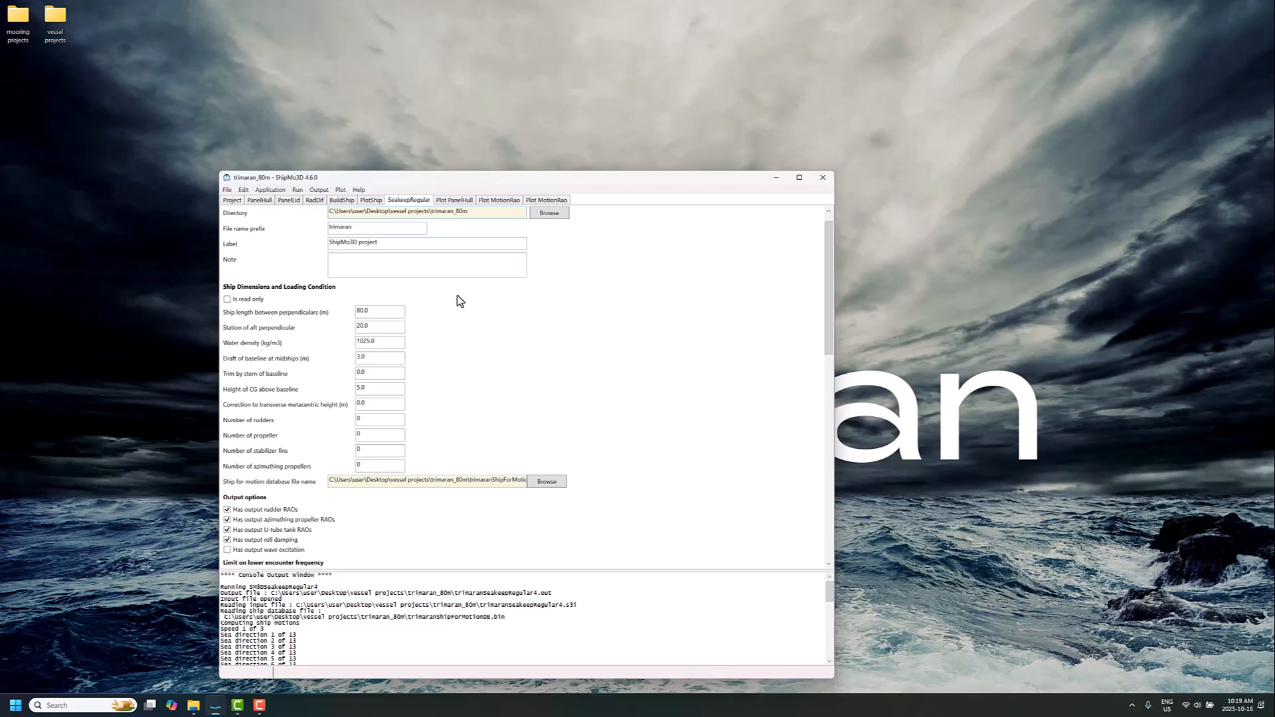
pyautogui.scroll(-10, 445, 352)
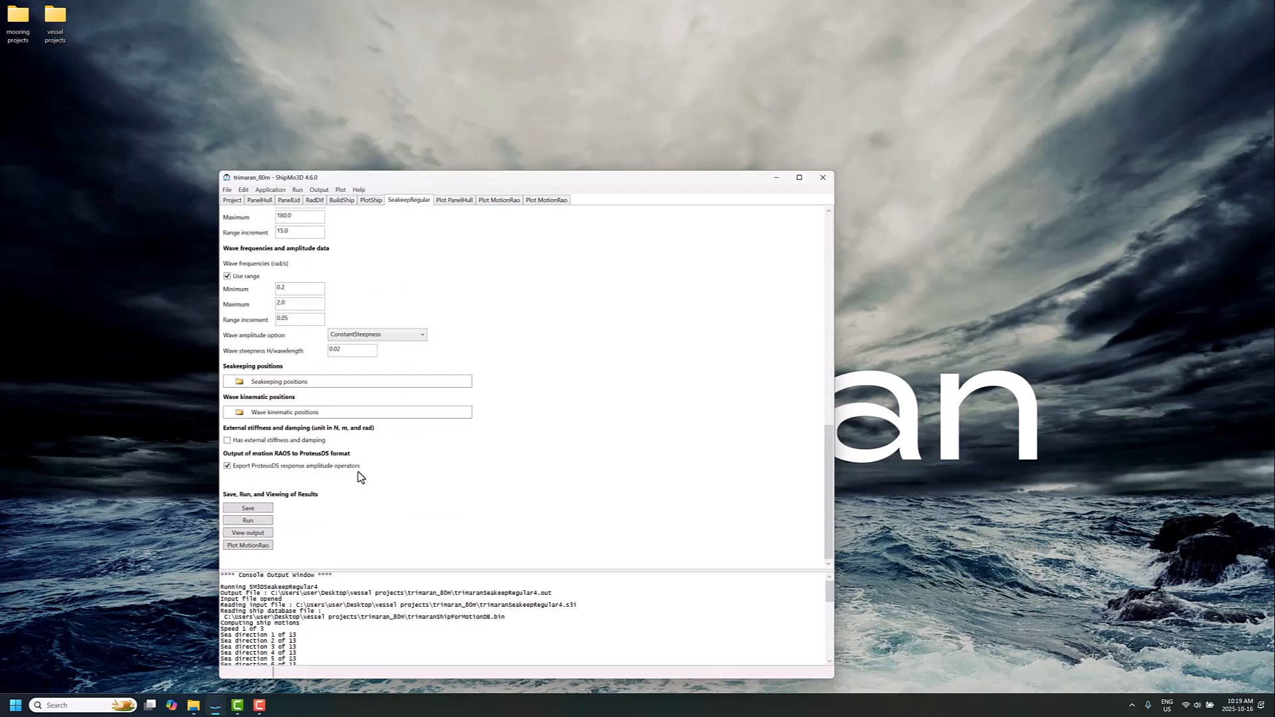
# Step: Look for the exported ProteusDS files in the trimaran_80m folder and compare them with the SeakeepRegular file name prefix
pyautogui.click(194, 705)
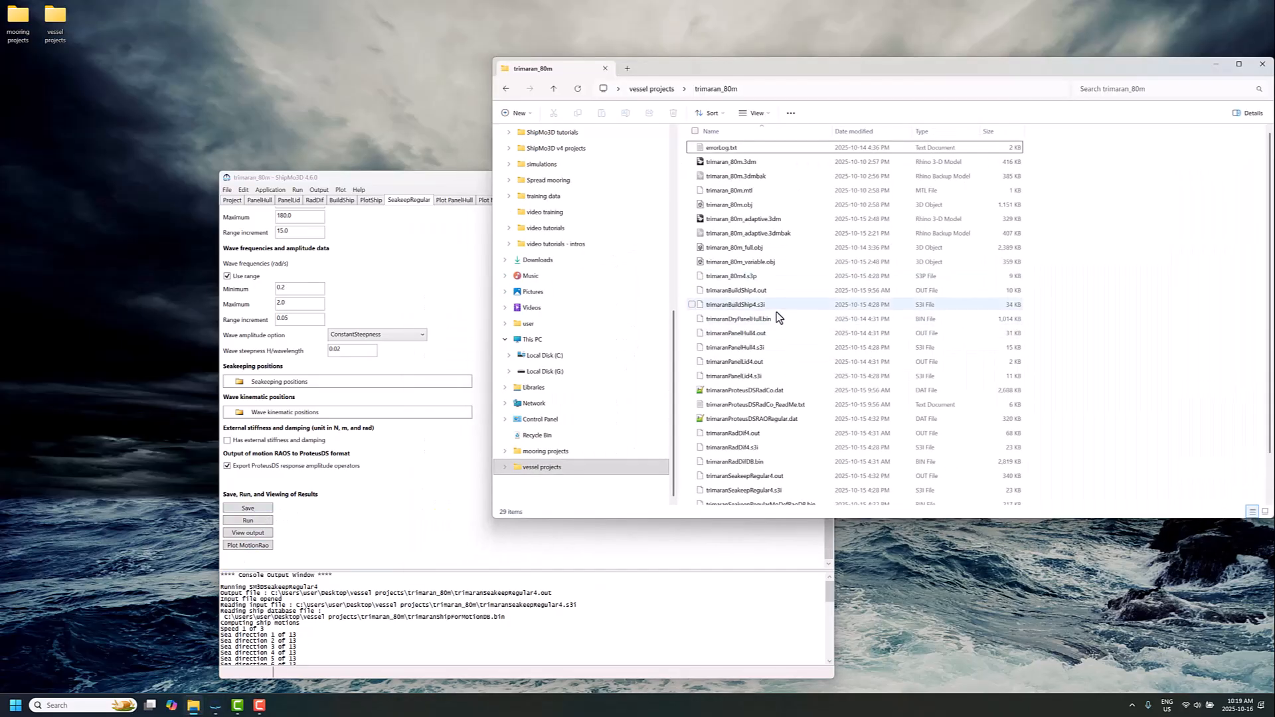
pyautogui.scroll(-1, 771, 346)
pyautogui.click(714, 373)
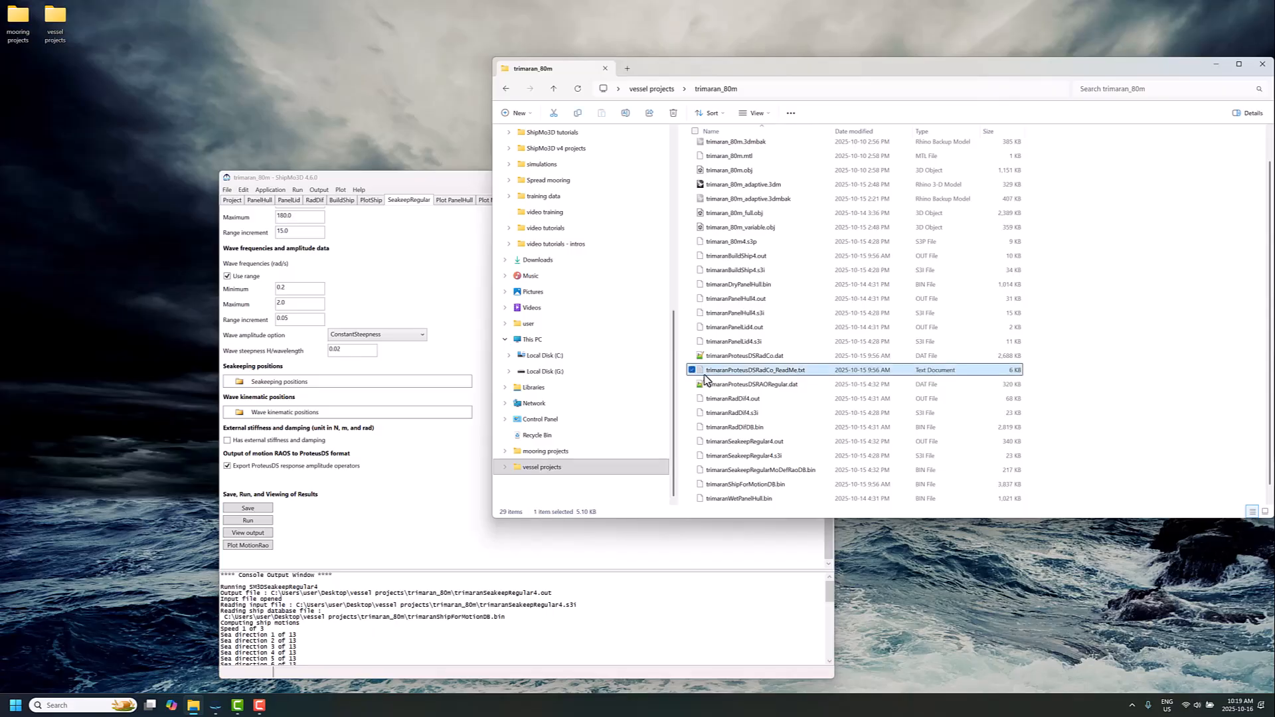
pyautogui.click(439, 261)
pyautogui.scroll(10, 398, 319)
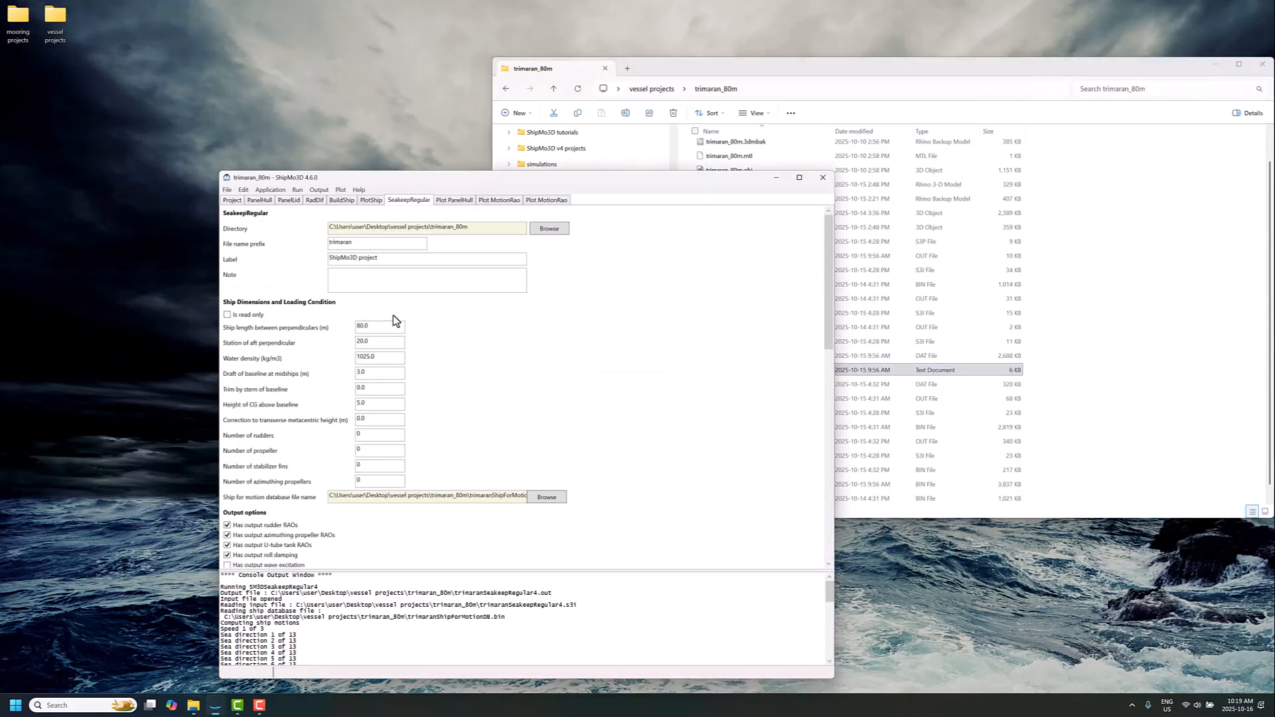
pyautogui.doubleClick(356, 244)
# Step: Minimize ShipMo3D and copy trimaranProteusDSRAORegular.dat from the trimaran_80m folder
pyautogui.click(775, 178)
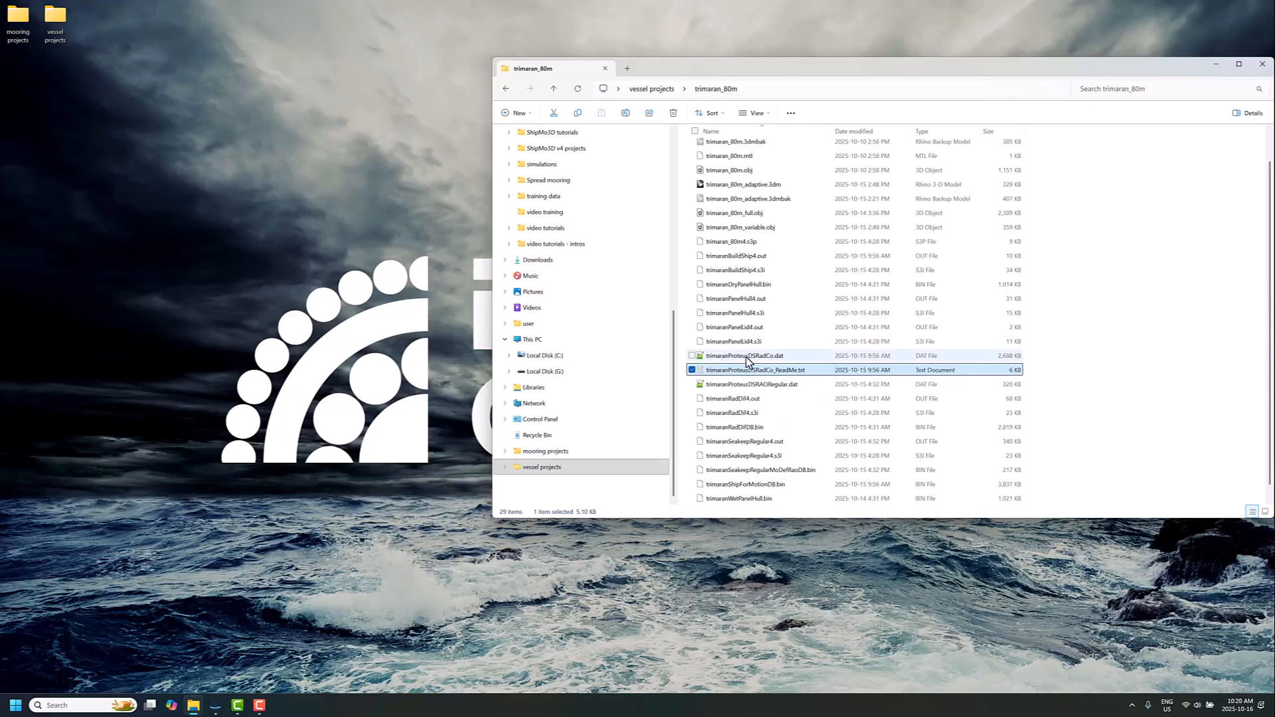
pyautogui.click(785, 392)
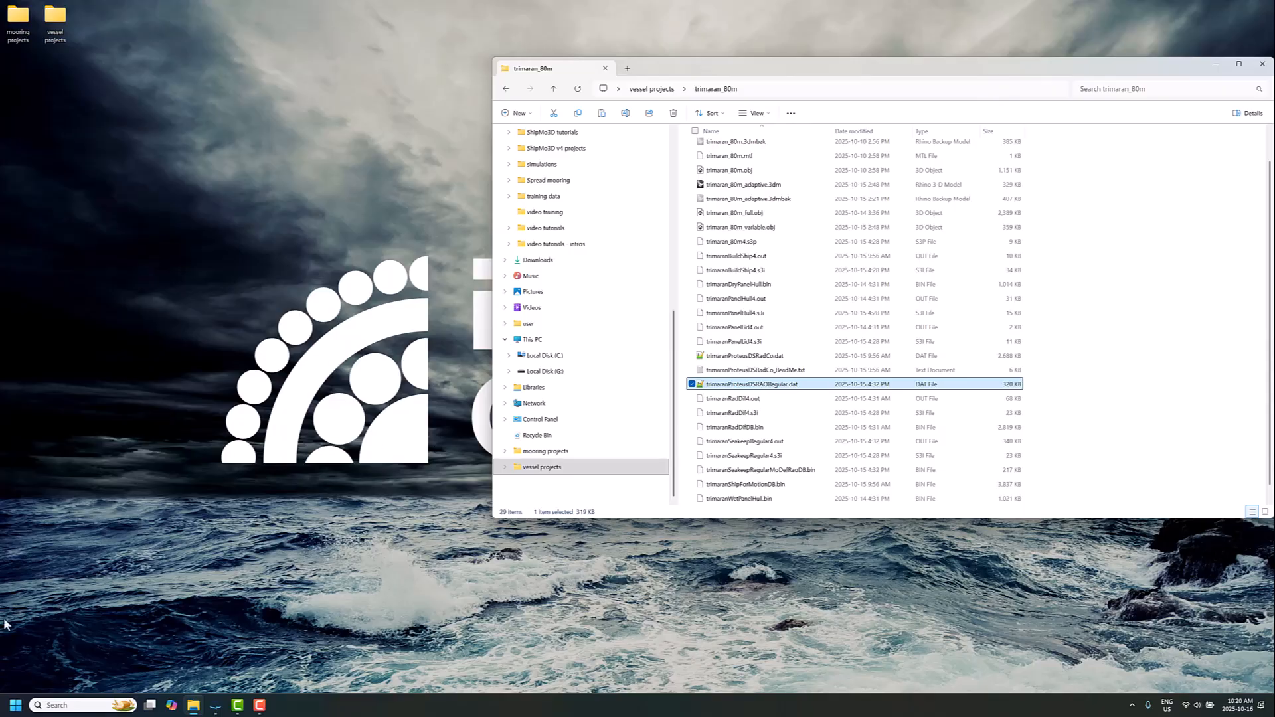
# Step: Start the ProteusDS Simulation Toolbox and move its window clear of the file list
pyautogui.click(15, 706)
pyautogui.click(54, 420)
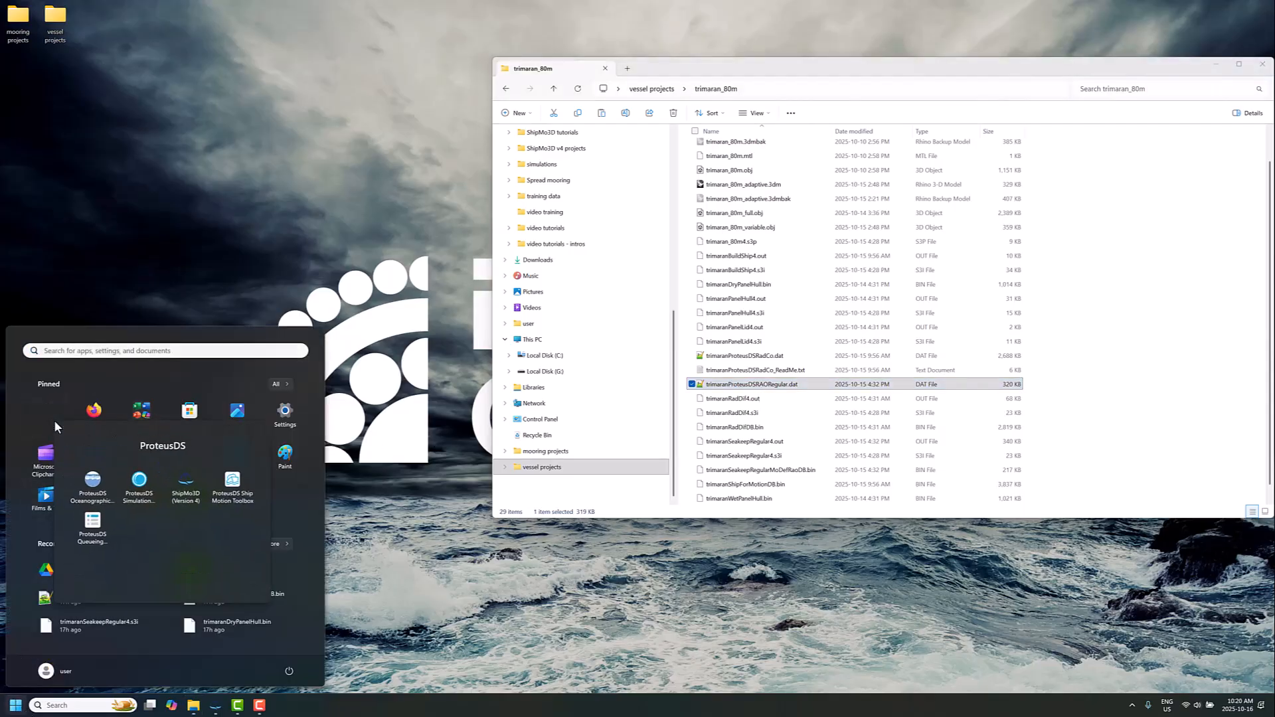
pyautogui.click(152, 485)
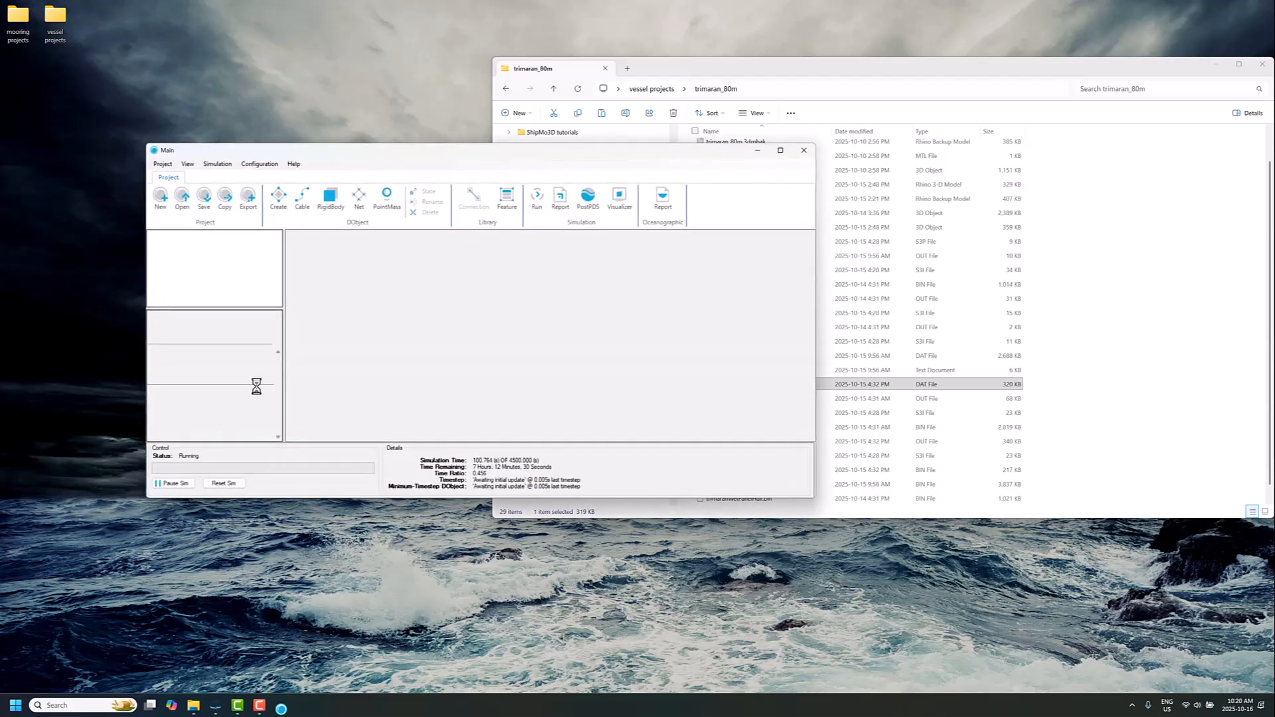
pyautogui.moveTo(437, 153); pyautogui.dragTo(382, 231)
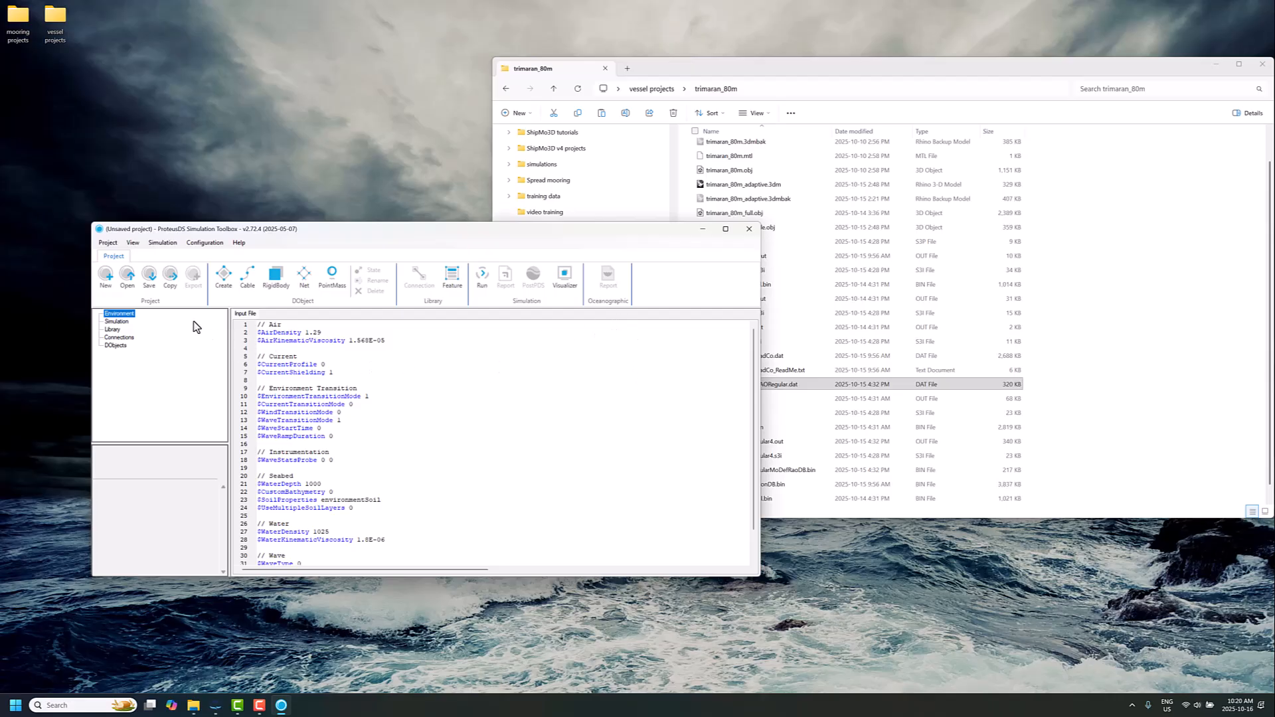
# Step: Create a new project named motion_RAO_trimaran with trimaran_80m as its working folder
pyautogui.click(124, 282)
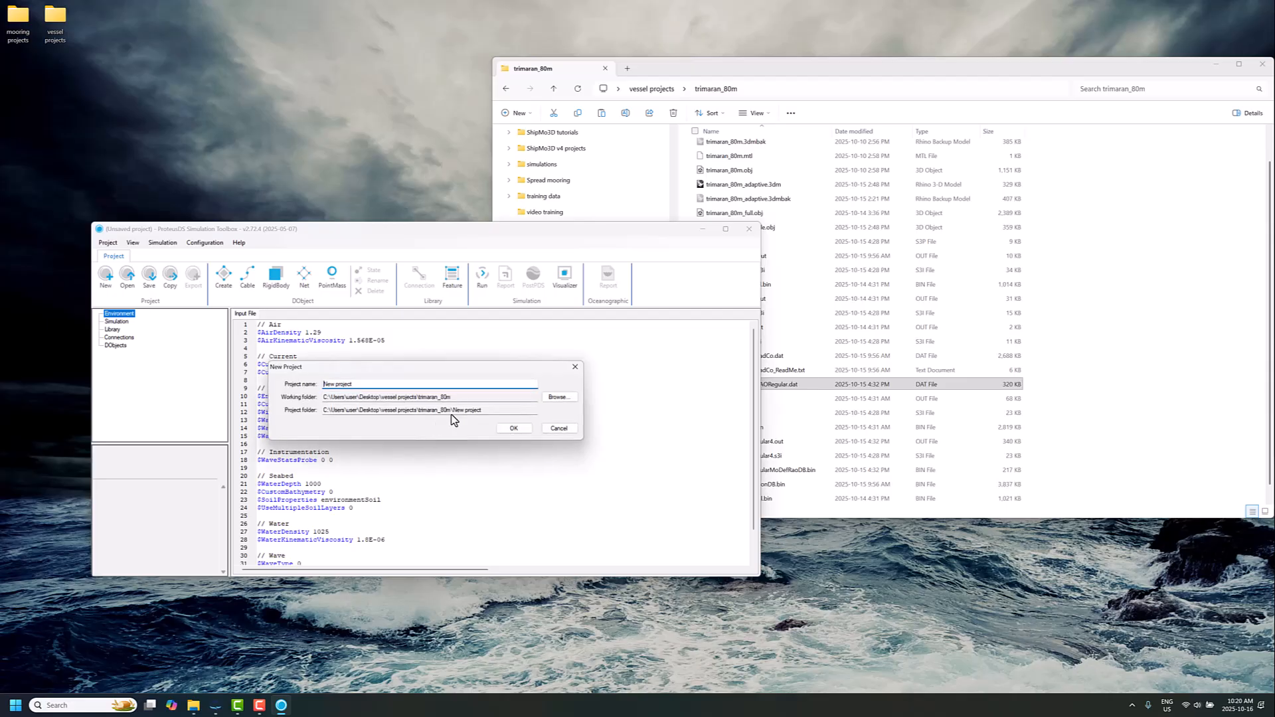
pyautogui.click(556, 398)
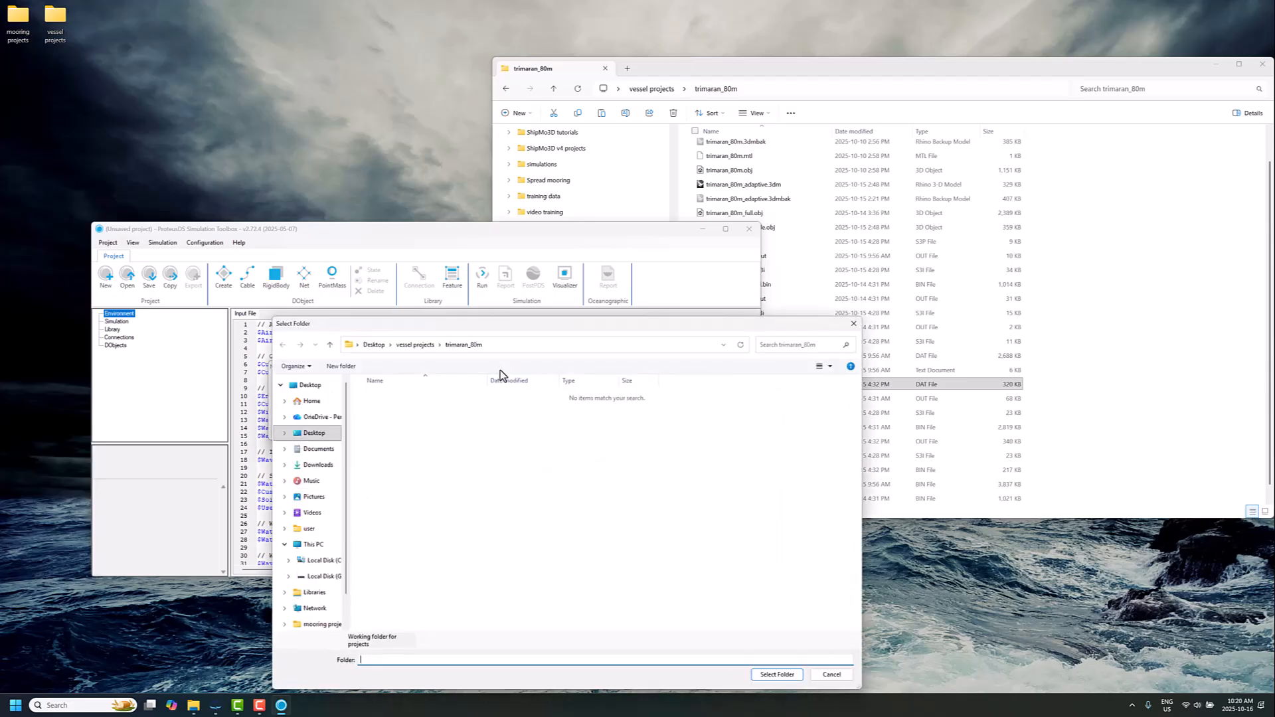
pyautogui.click(777, 673)
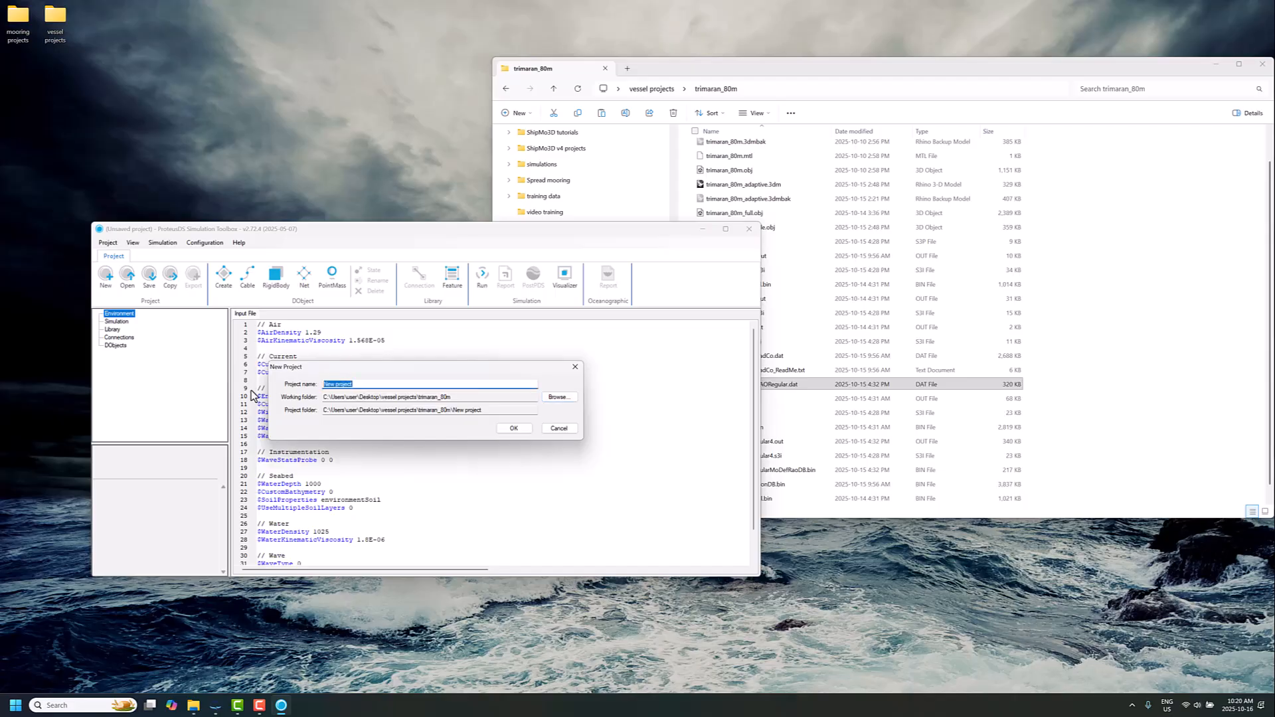
pyautogui.write('motion_RAO_trimaran')
pyautogui.click(530, 430)
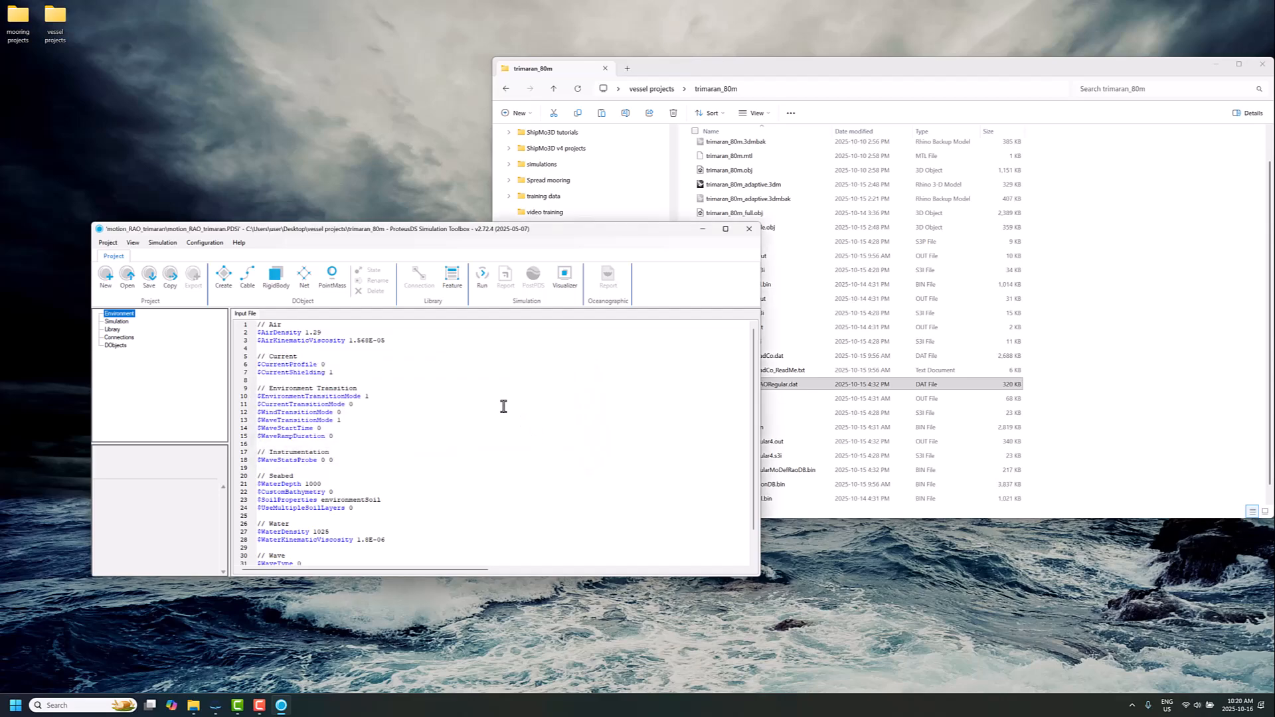
# Step: Open the Visualizer beside the project window and turn on its water surface display
pyautogui.click(573, 282)
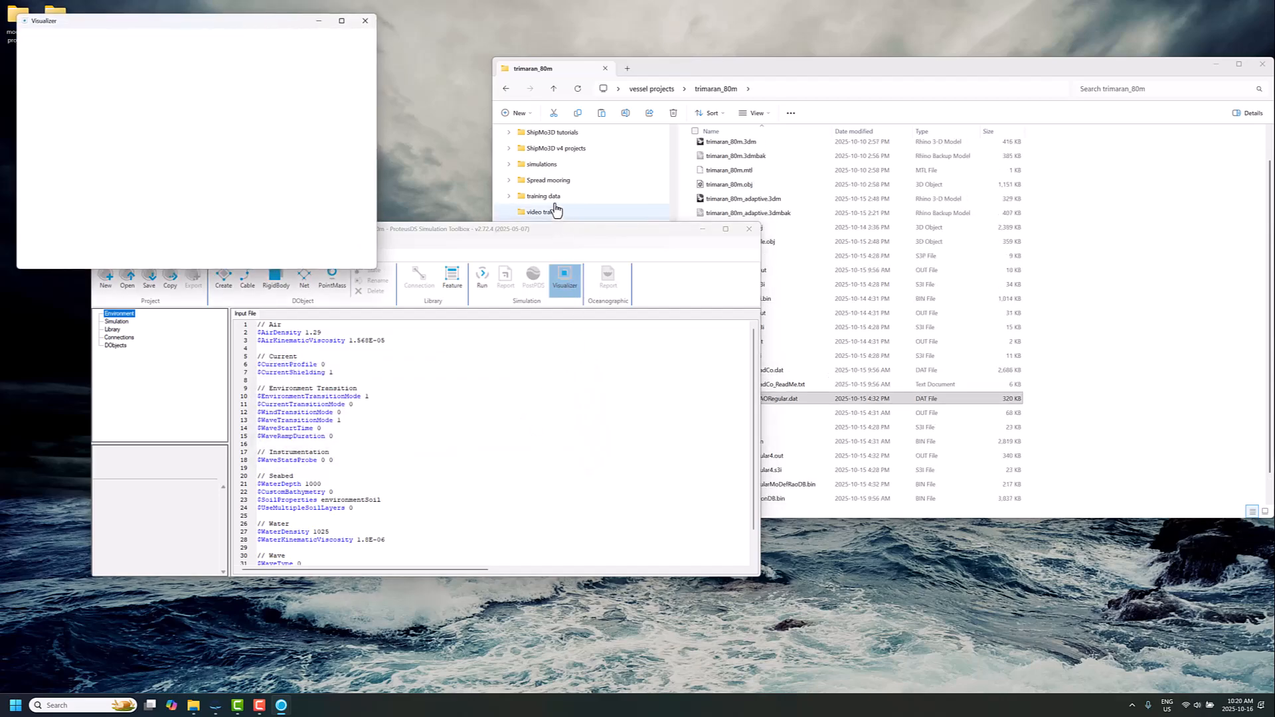
pyautogui.moveTo(269, 26); pyautogui.dragTo(1002, 349)
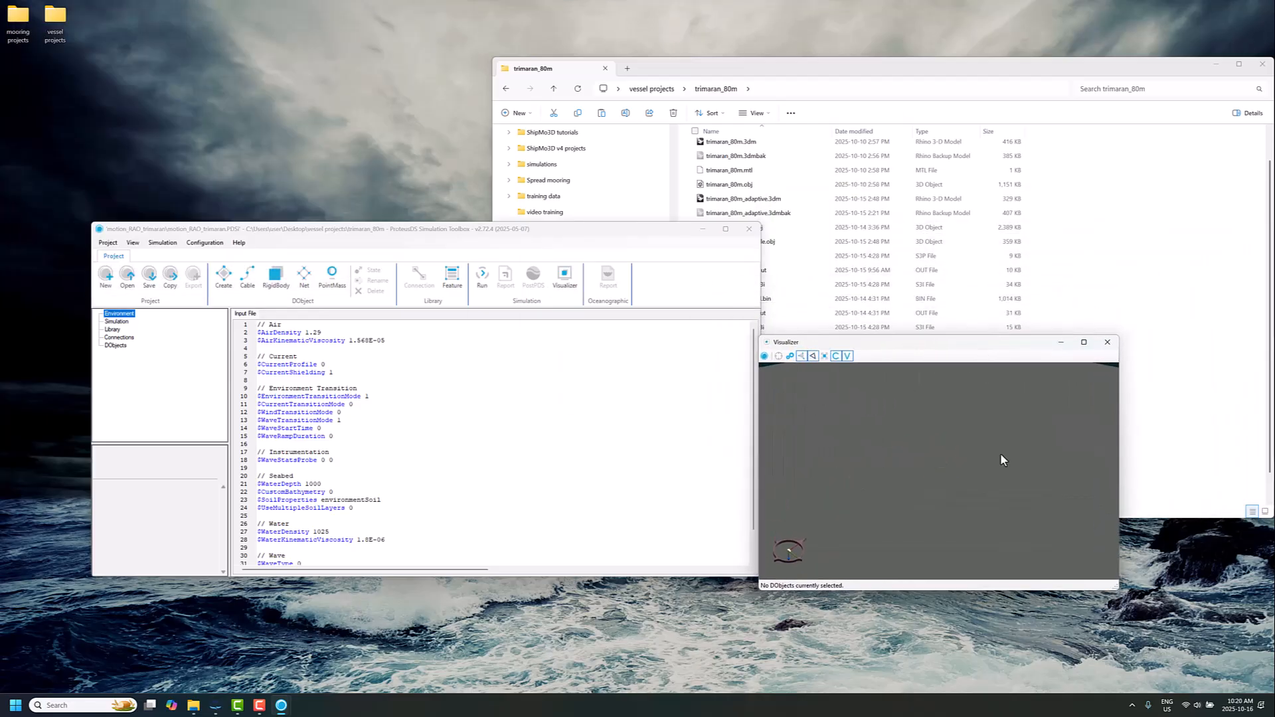
pyautogui.moveTo(1001, 453); pyautogui.dragTo(981, 431)
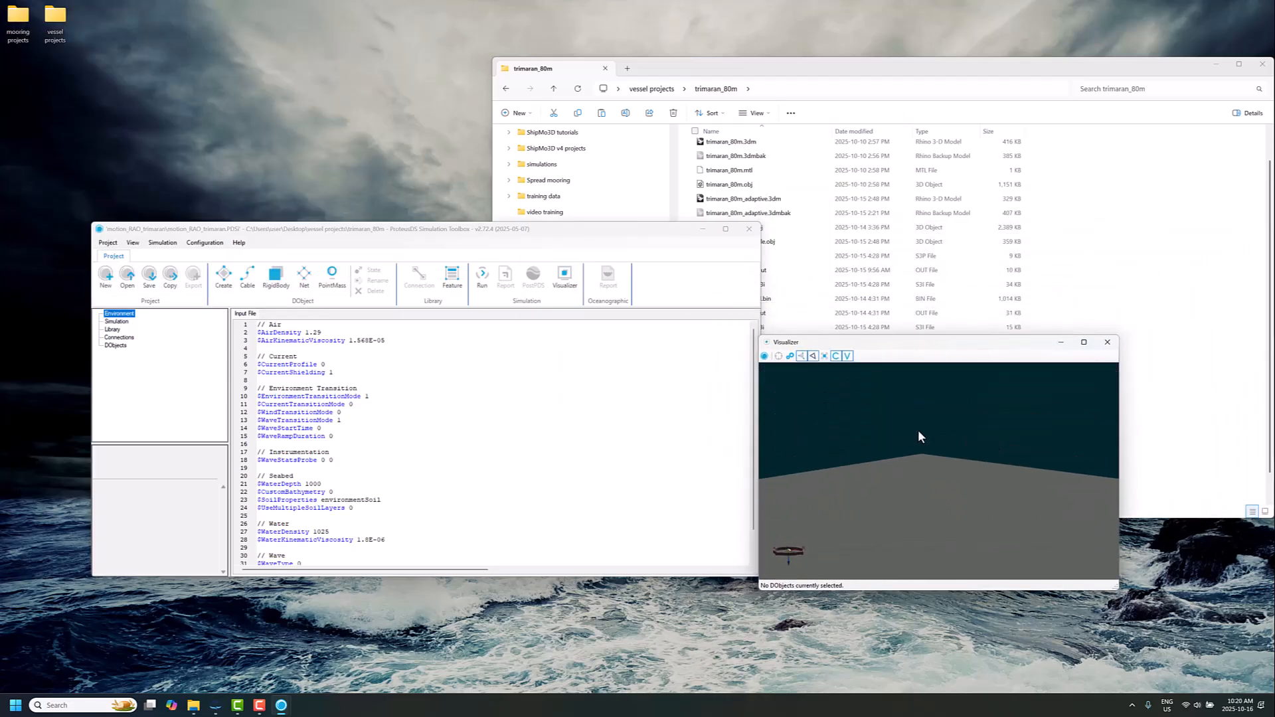
pyautogui.click(778, 356)
pyautogui.click(941, 576)
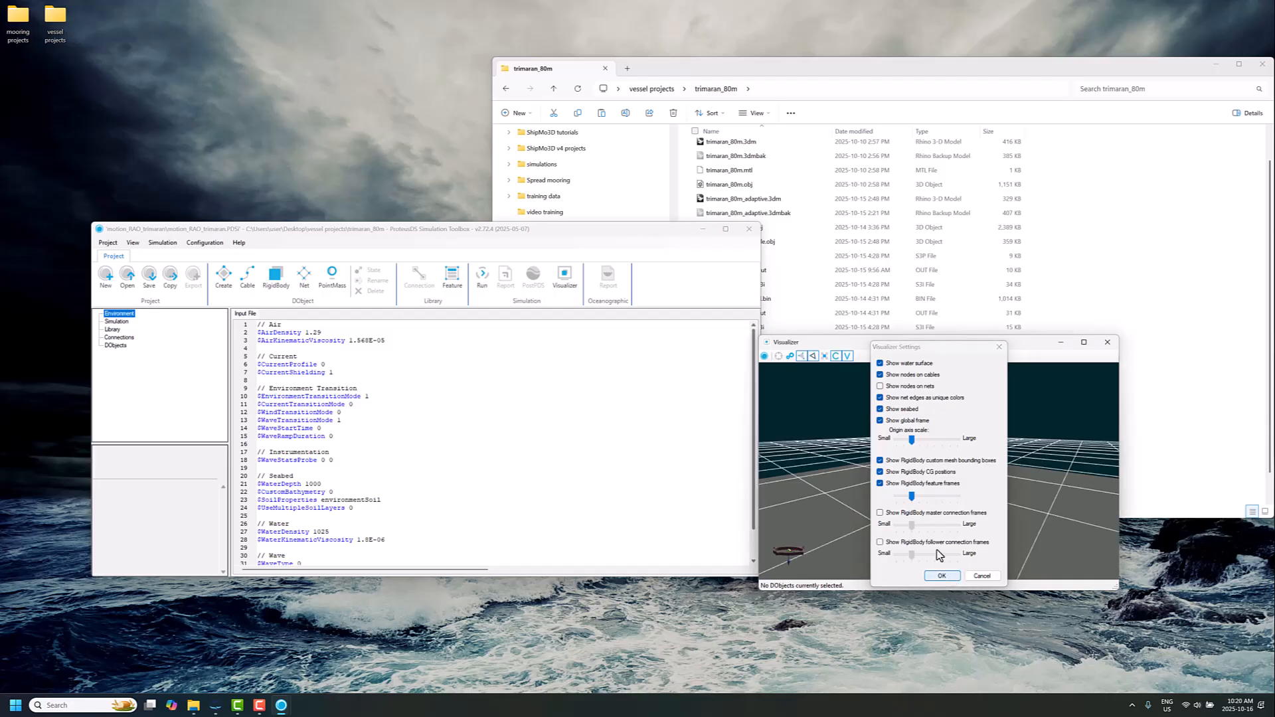
pyautogui.scroll(8, 934, 471)
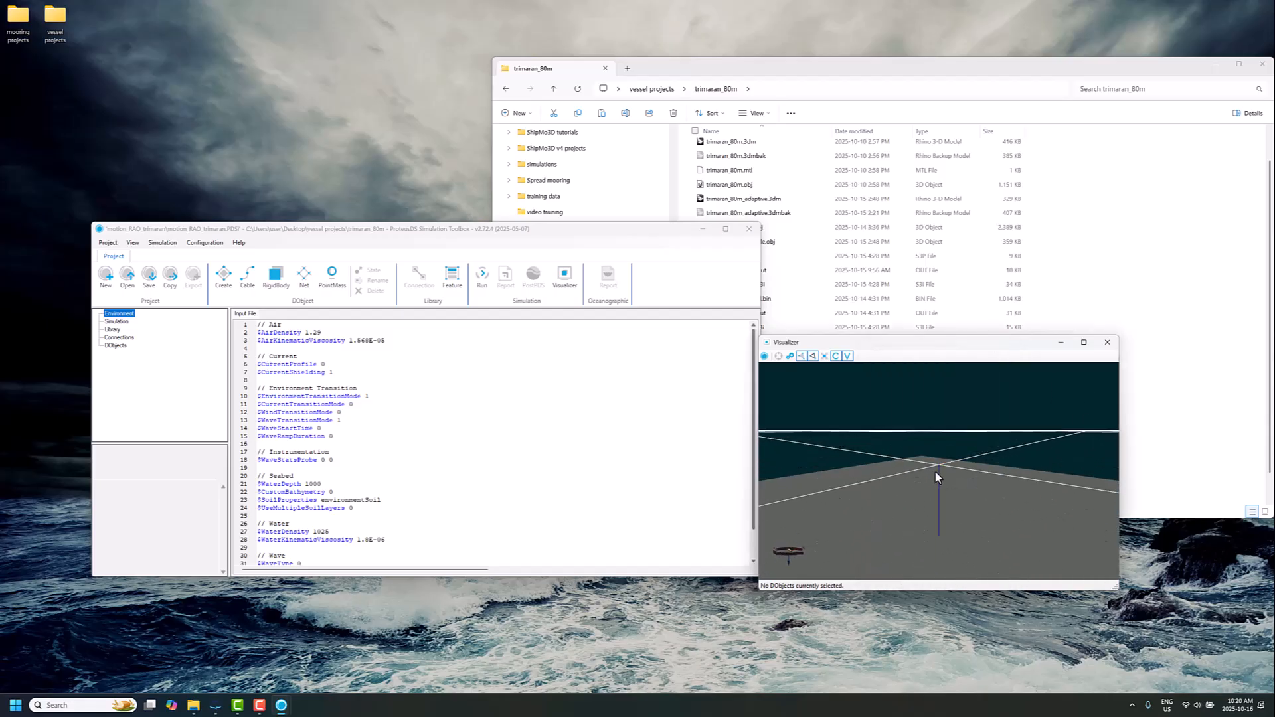
pyautogui.scroll(-2, 934, 471)
# Step: Create a RigidBody DObject named trimaran_motionRAO
pyautogui.click(276, 278)
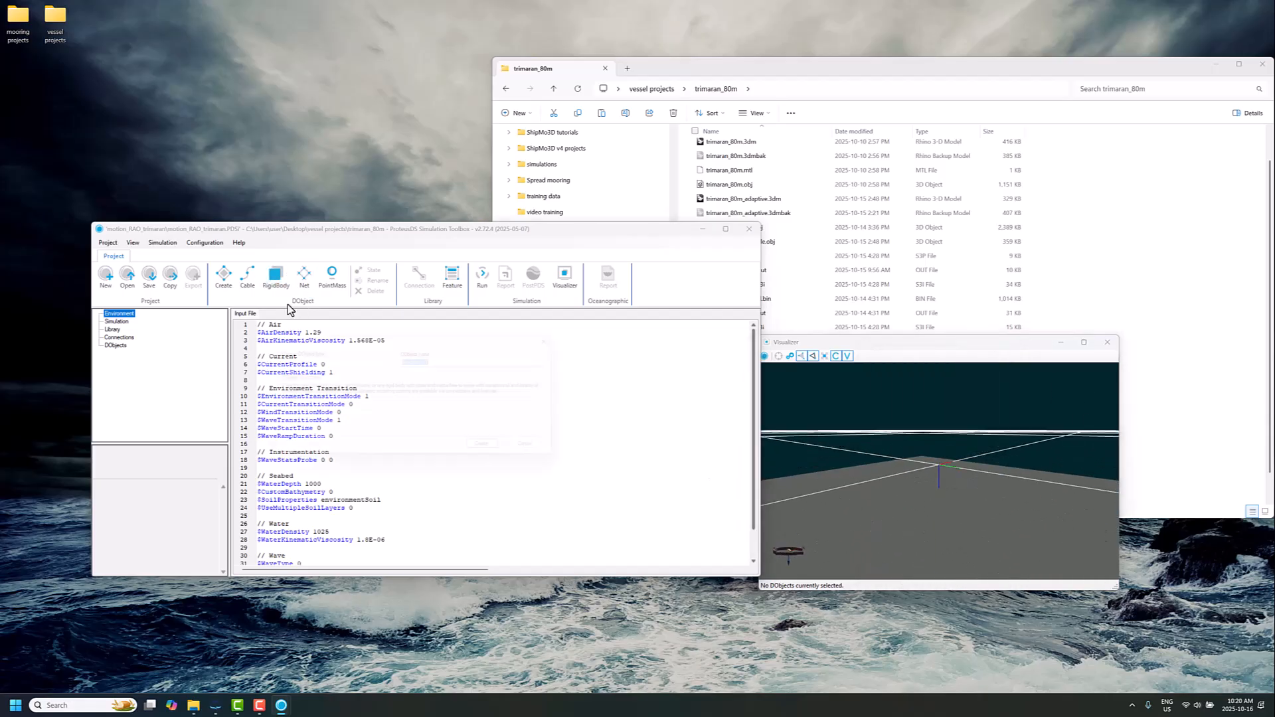
pyautogui.write('trimaran_motionRAO')
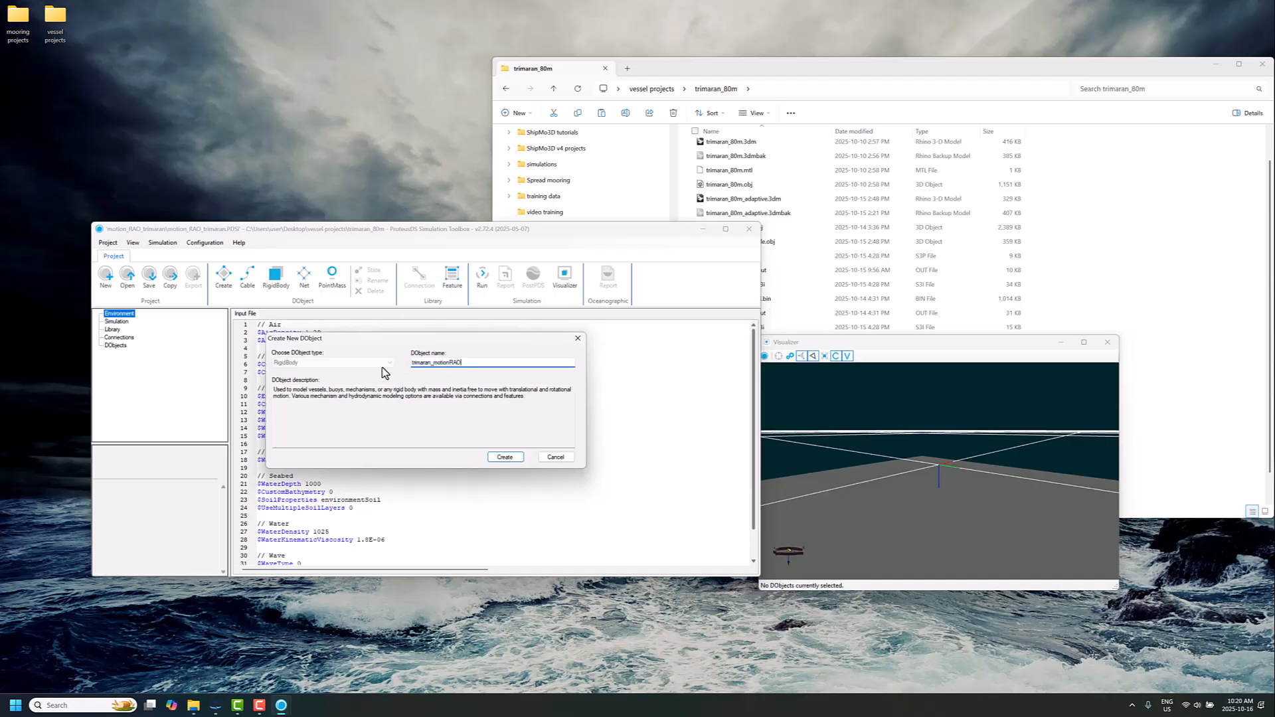
pyautogui.click(493, 458)
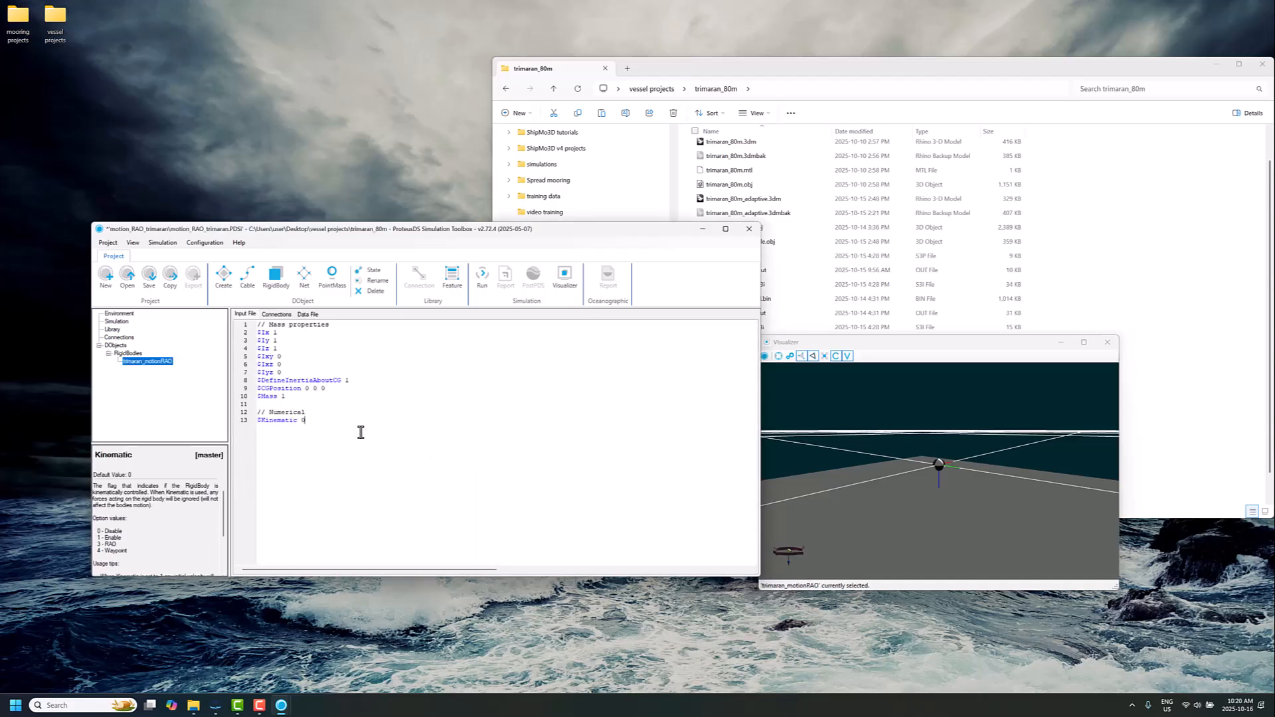
# Step: Paste the copied trimaranProteusDSRAORegular.dat into the motion_RAO_trimaran project folder
pyautogui.click(806, 199)
pyautogui.scroll(-1, 804, 214)
pyautogui.scroll(2, 804, 213)
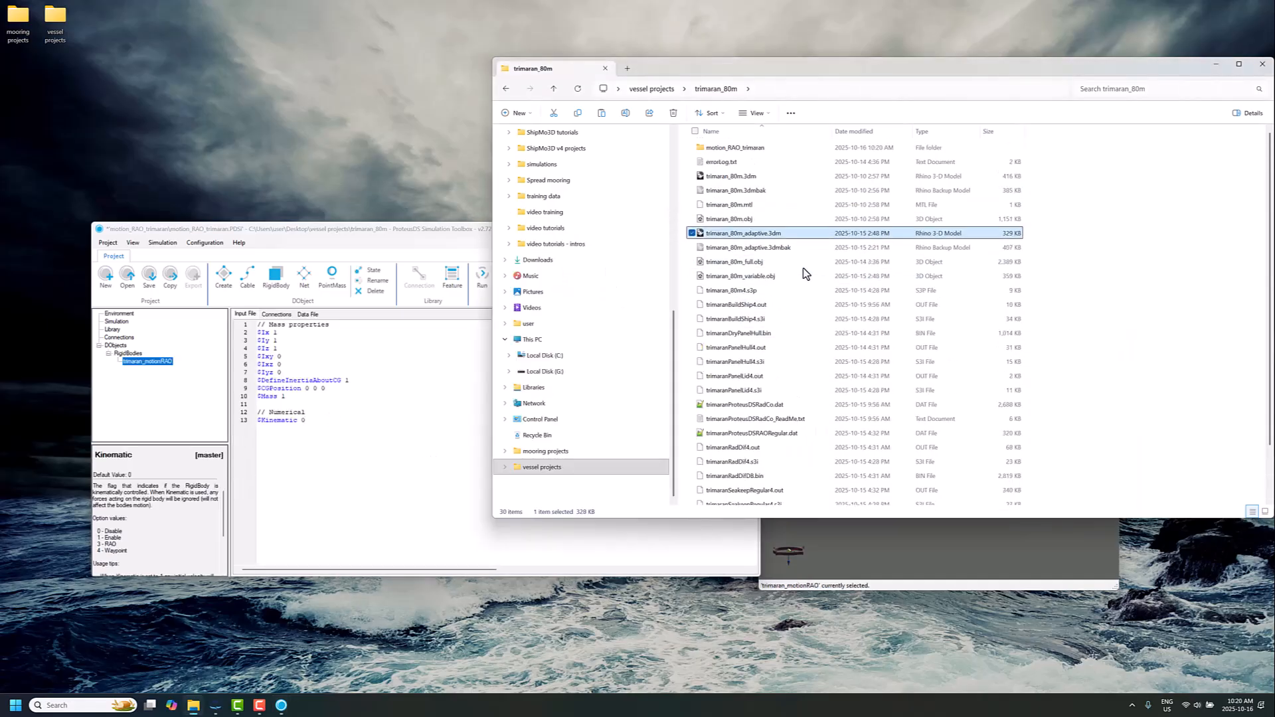
pyautogui.doubleClick(760, 147)
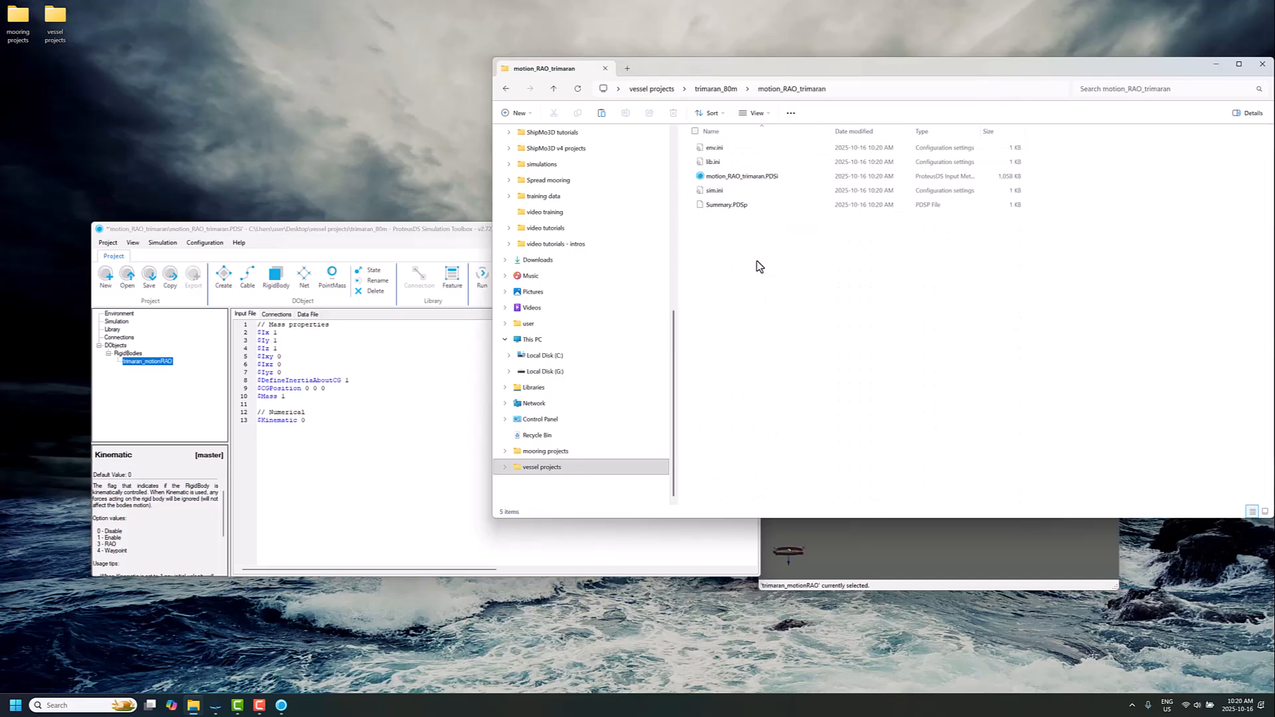
pyautogui.hotkey('ctrl', 'v')
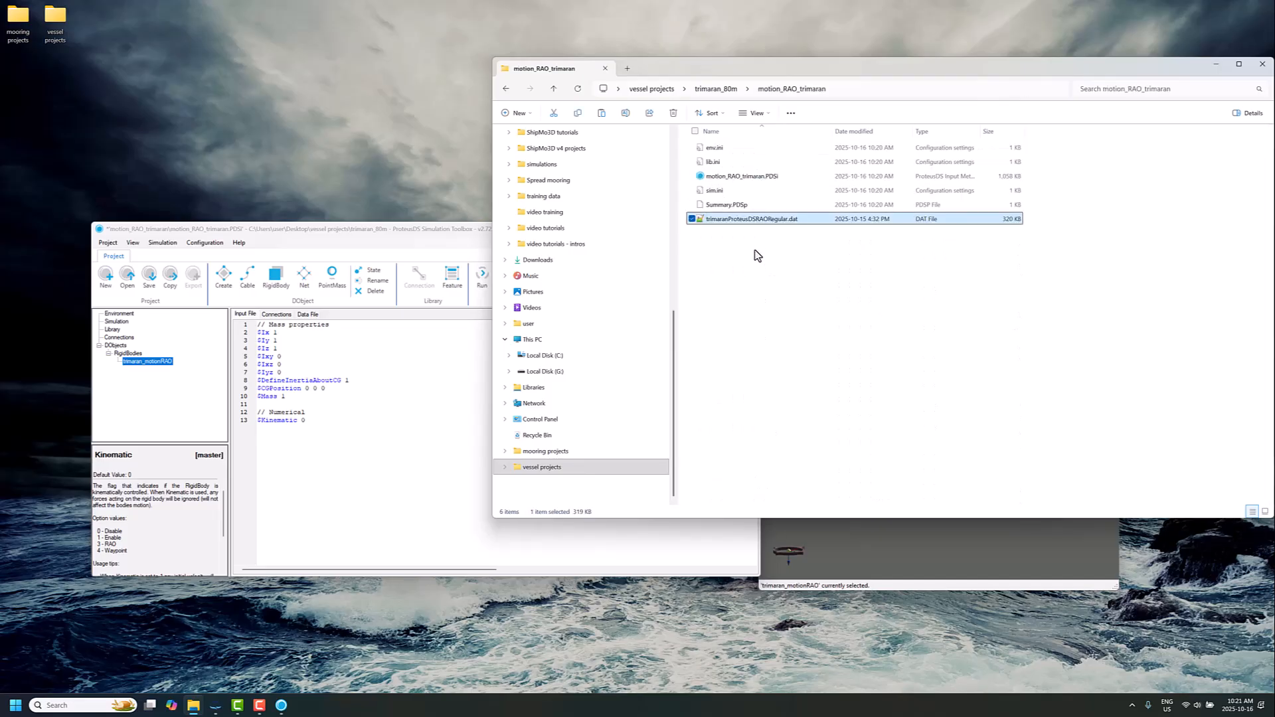
# Step: Copy trimaran_80m_full.obj from the trimaran_80m folder into the motion_RAO_trimaran project folder
pyautogui.click(716, 89)
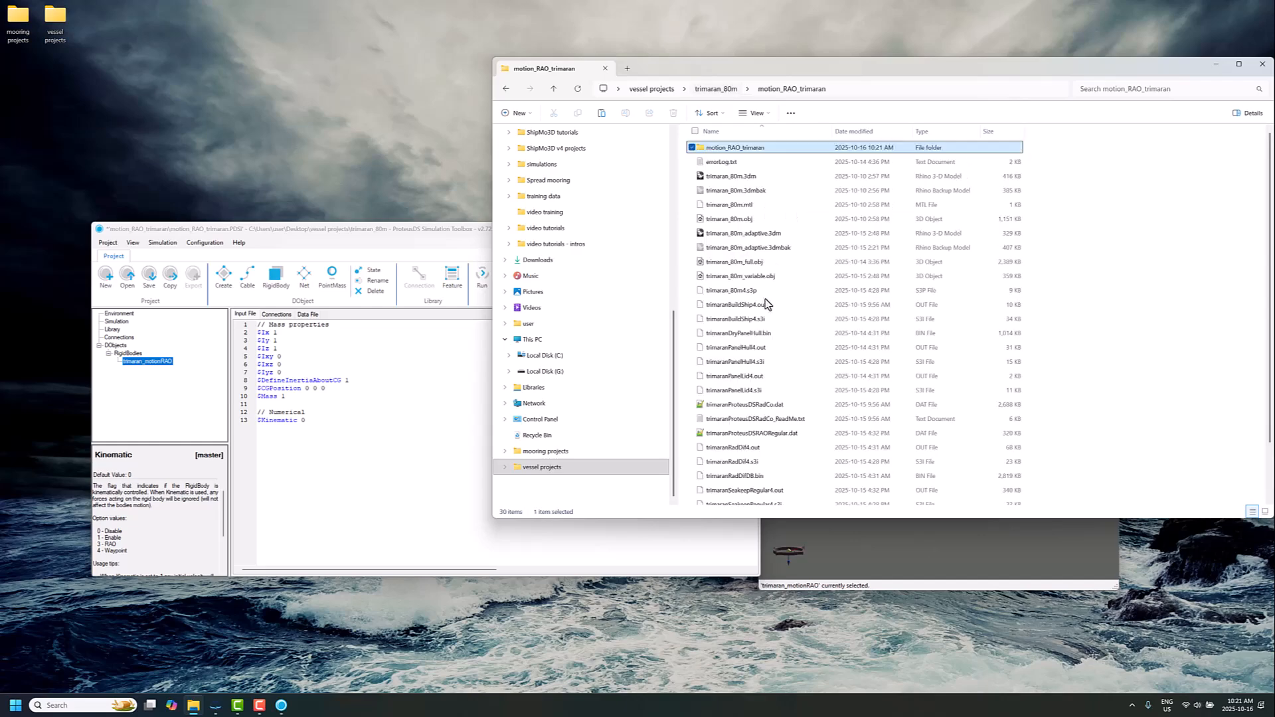
pyautogui.click(748, 262)
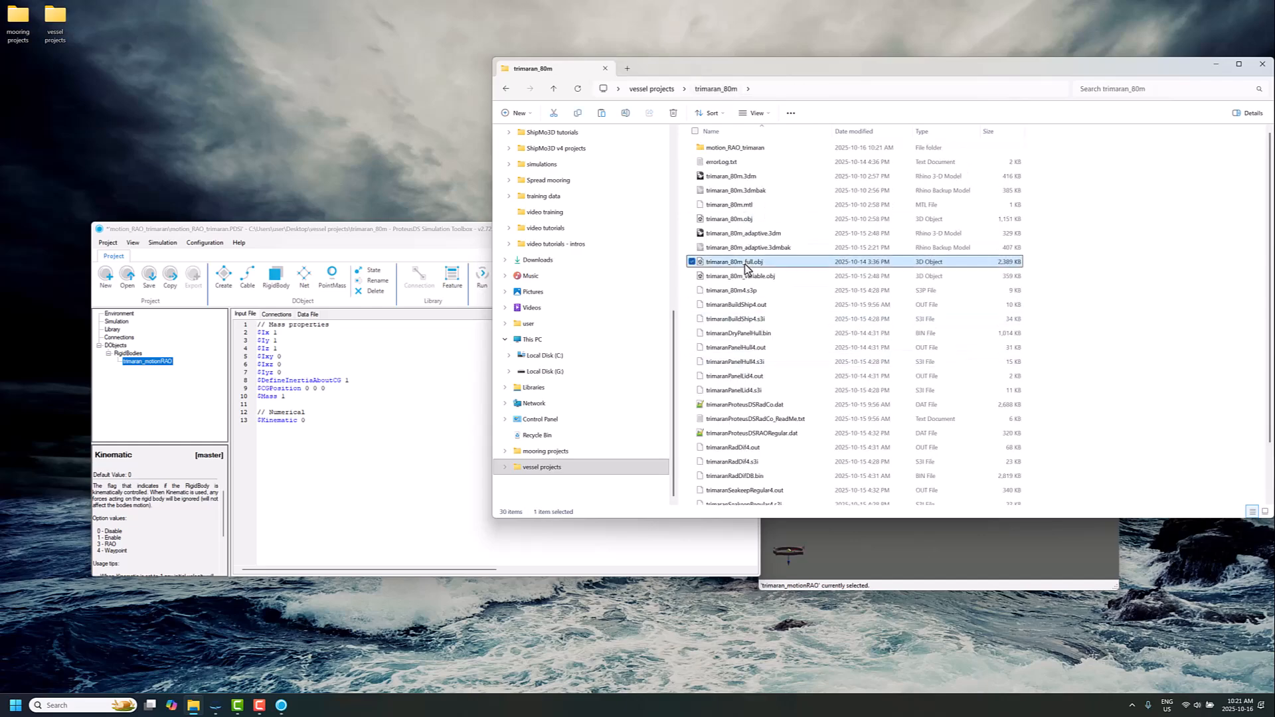
pyautogui.click(732, 149)
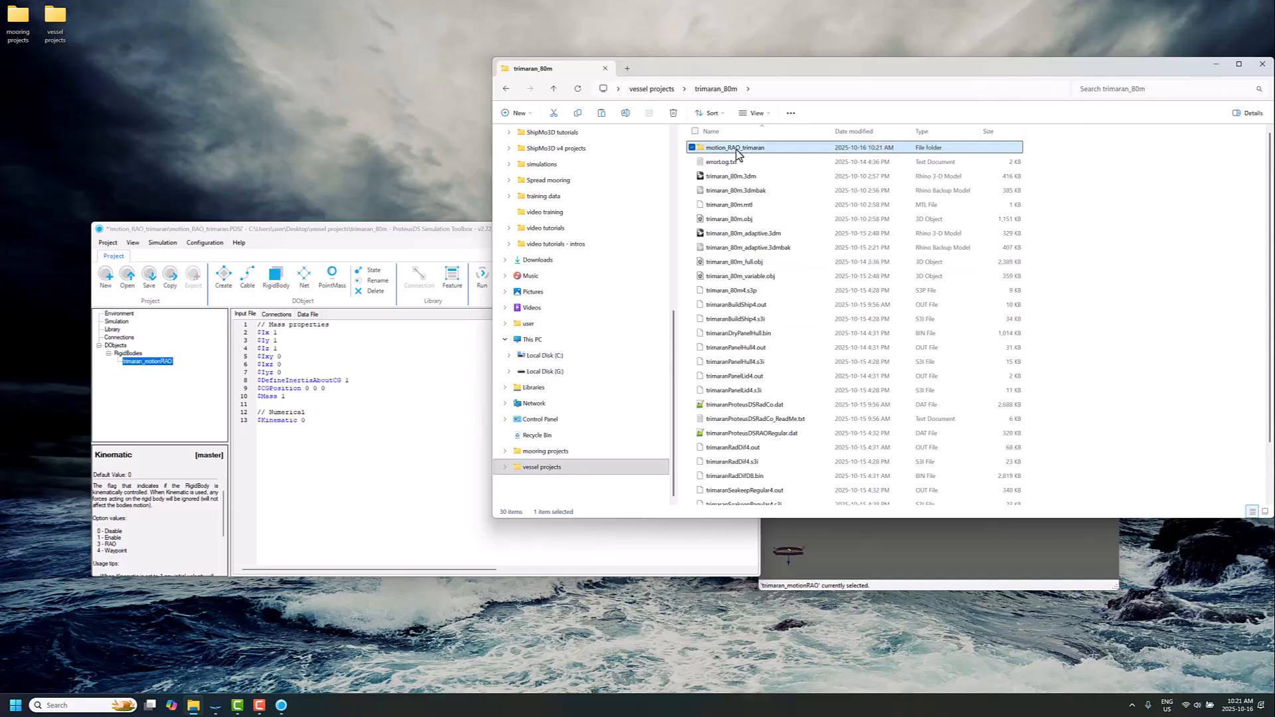
pyautogui.doubleClick(740, 151)
pyautogui.click(768, 290)
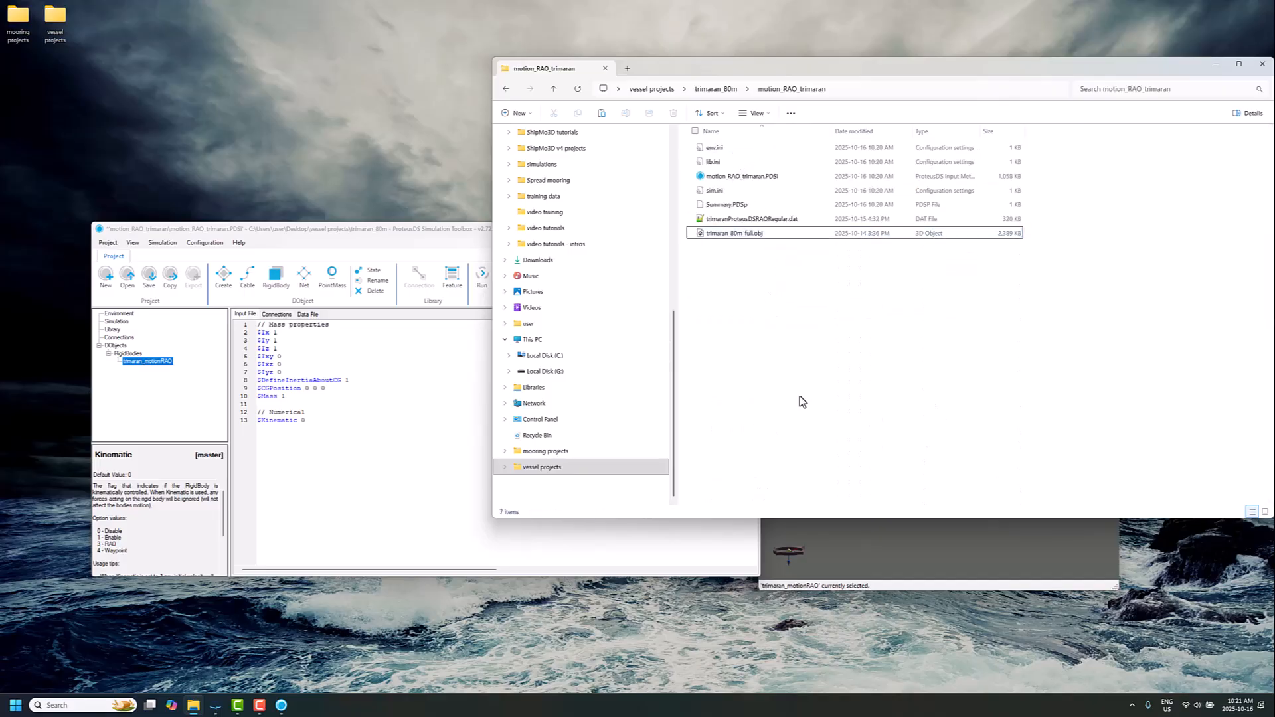
# Step: Return to the ProteusDS project with the Visualizer in view, enlarge the input file text and save the project
pyautogui.click(859, 547)
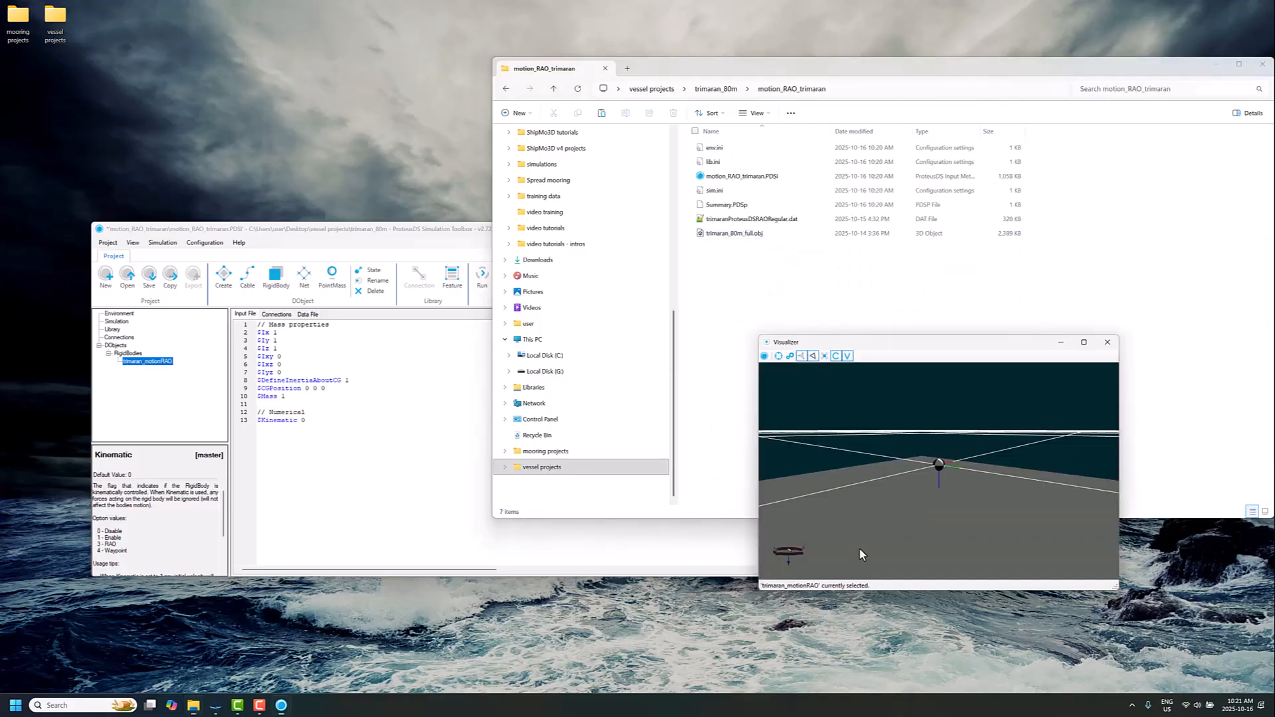
pyautogui.click(344, 467)
pyautogui.keyDown('ctrl'); pyautogui.scroll(2, 325, 460); pyautogui.keyUp('ctrl')
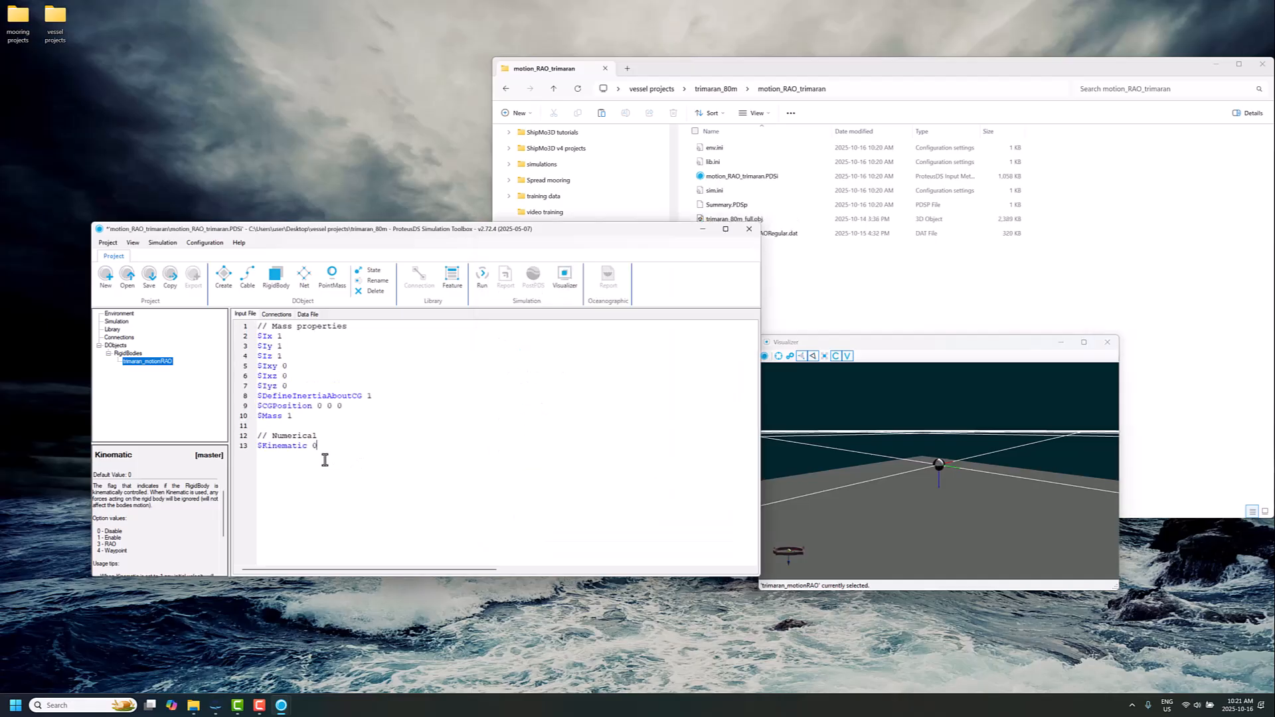
pyautogui.click(149, 275)
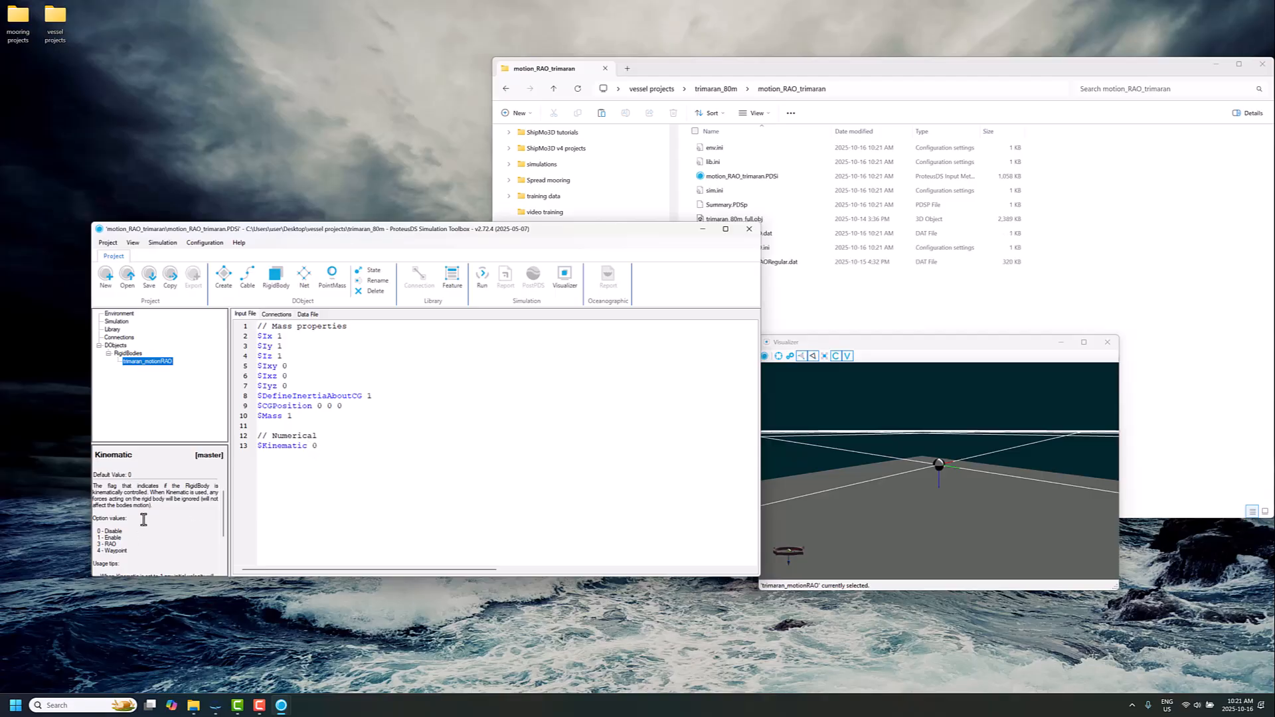
# Step: Set the rigid body's Kinematic property to 3 for RAO control and resolve its follower properties
pyautogui.moveTo(240, 451); pyautogui.dragTo(330, 450)
pyautogui.click(324, 447)
pyautogui.press('BackSpace')
pyautogui.write('3')
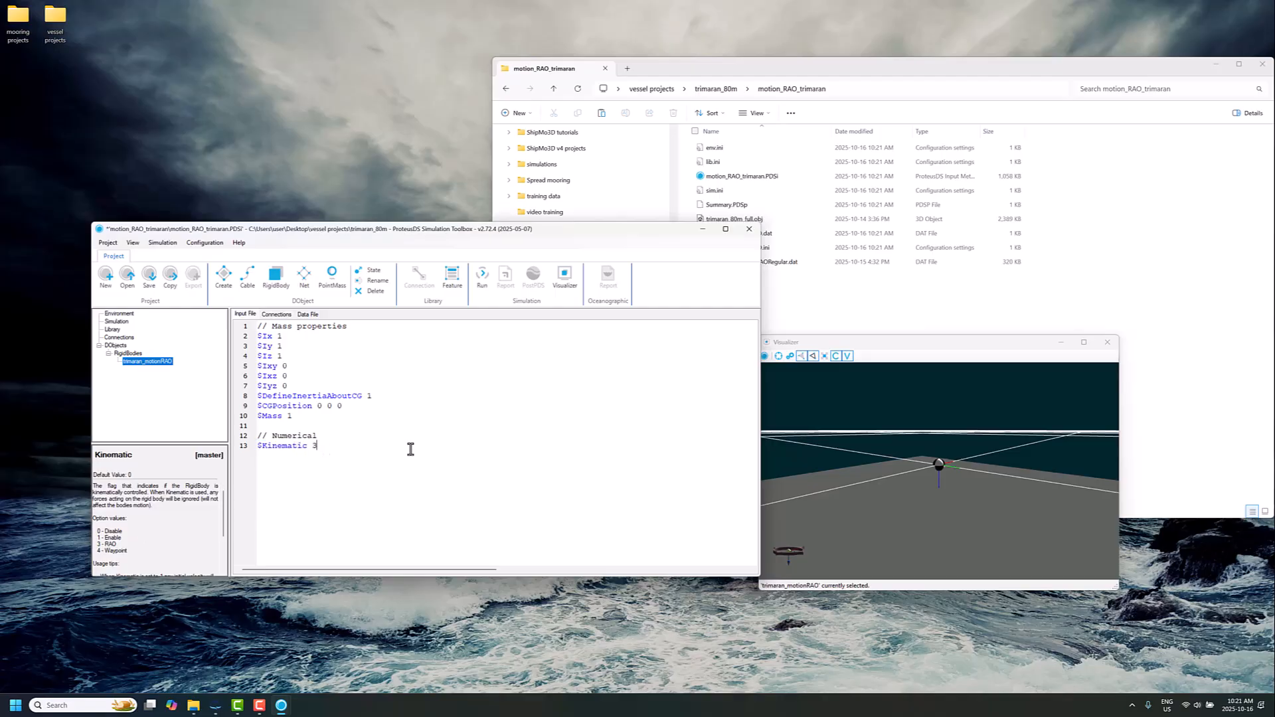
pyautogui.rightClick(319, 446)
pyautogui.click(363, 478)
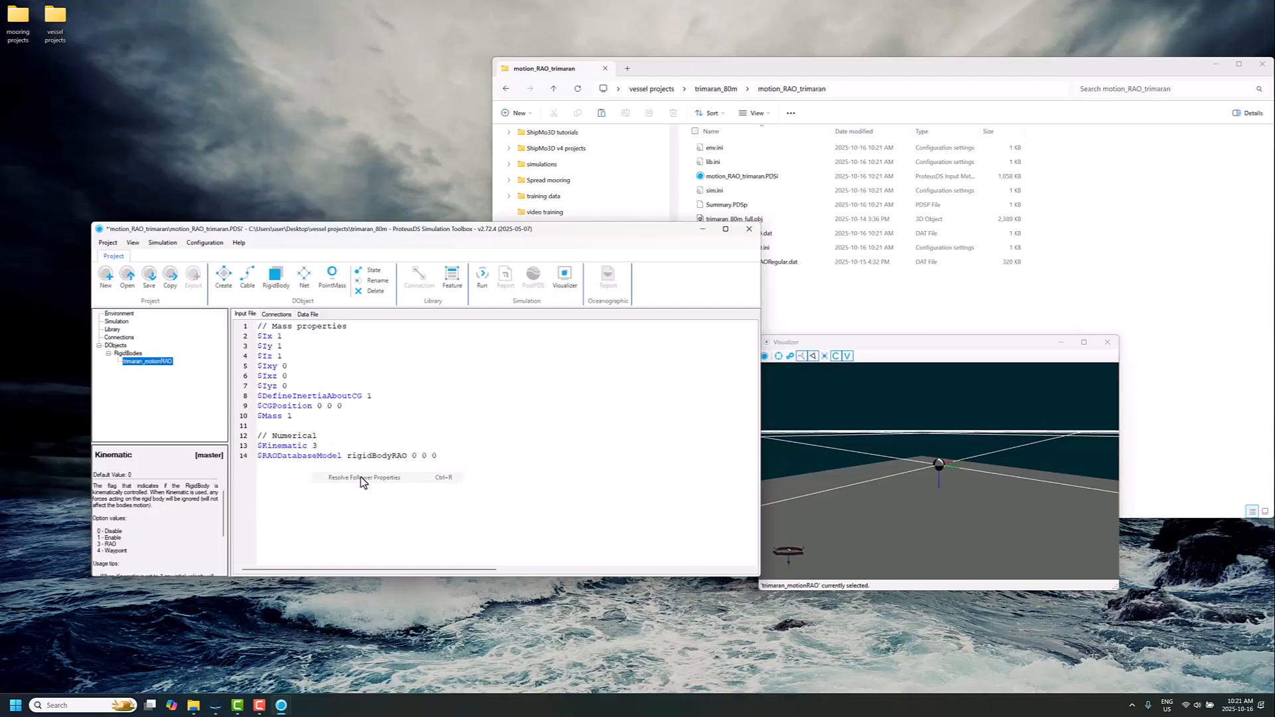
# Step: Replace the default feature name in the RAODatabaseModel property with trimaran_80m
pyautogui.moveTo(347, 458); pyautogui.dragTo(414, 460)
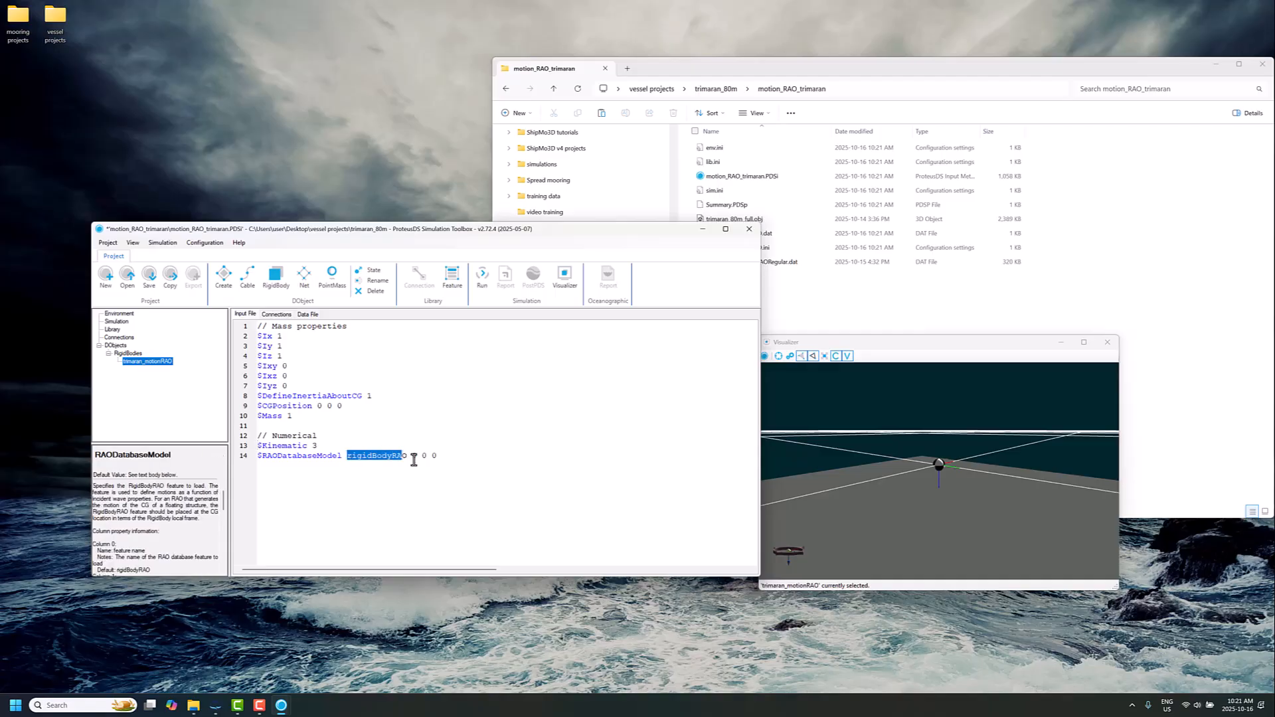
pyautogui.doubleClick(371, 463)
pyautogui.click(393, 458)
pyautogui.doubleClick(393, 458)
pyautogui.write('trimaran_80m')
# Step: Check the ship dimensions and loading condition in ShipMo3D's SeakeepRegular settings, and minimize ShipMo3D
pyautogui.click(215, 705)
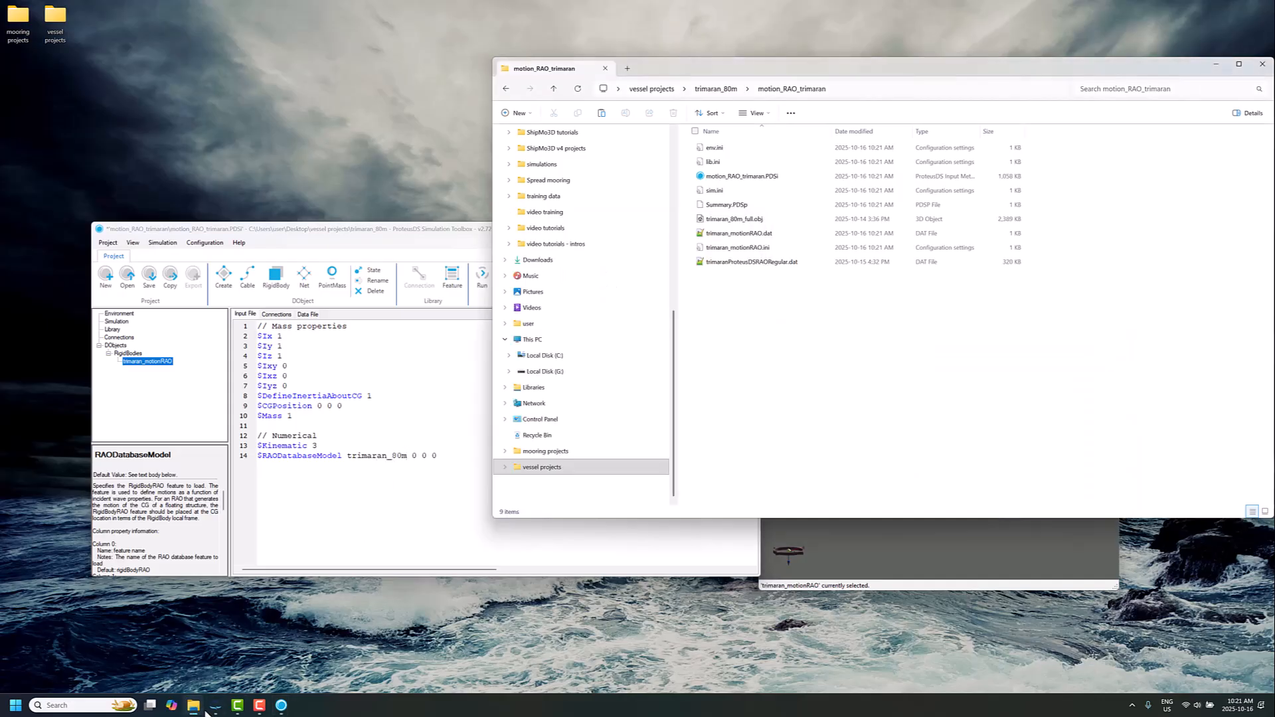
pyautogui.click(365, 326)
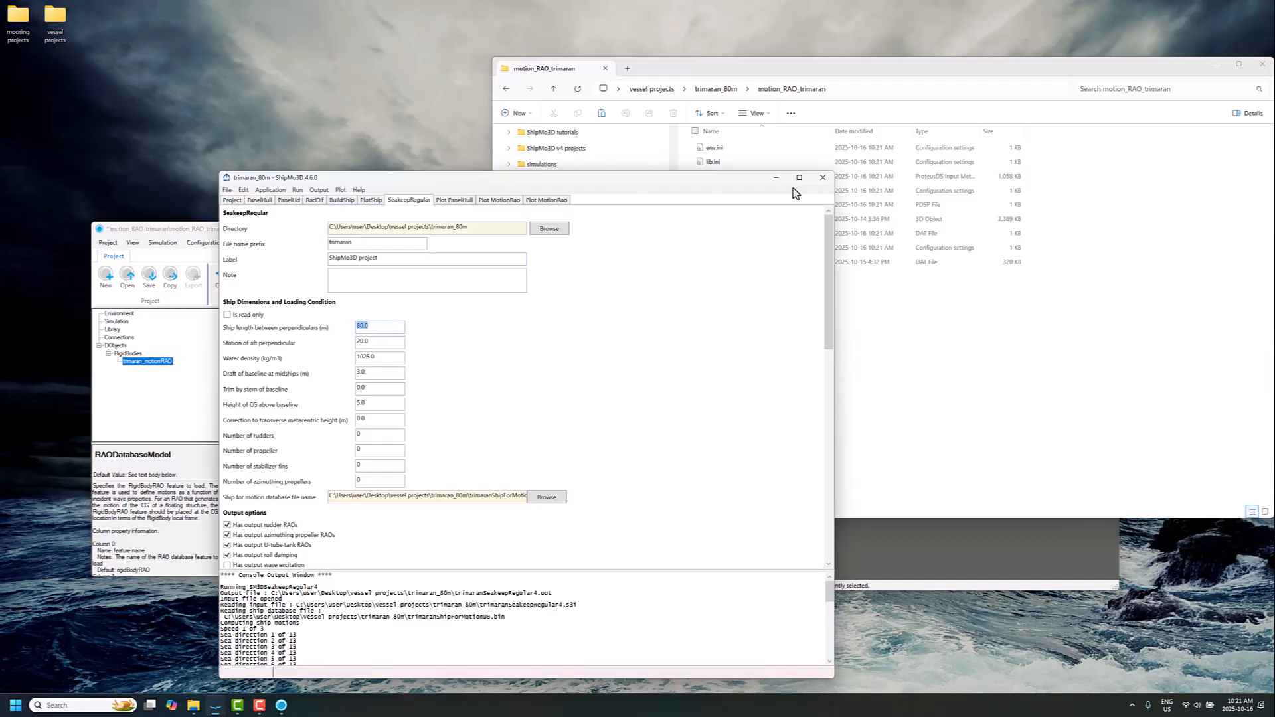
pyautogui.click(776, 178)
# Step: Extend the RAODatabaseModel feature name to trimaran_80m_RAO and create the matching RigidBodyRAO library feature
pyautogui.click(411, 456)
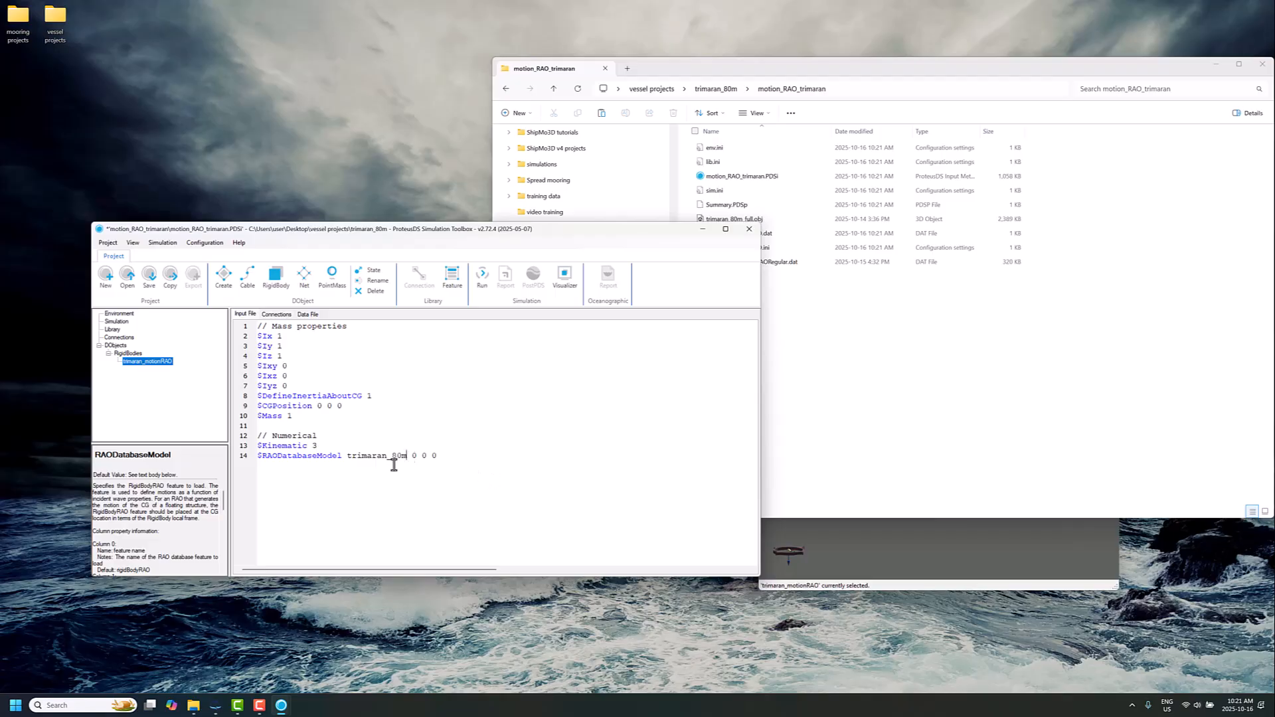
pyautogui.write('_RAO')
pyautogui.rightClick(394, 459)
pyautogui.click(428, 473)
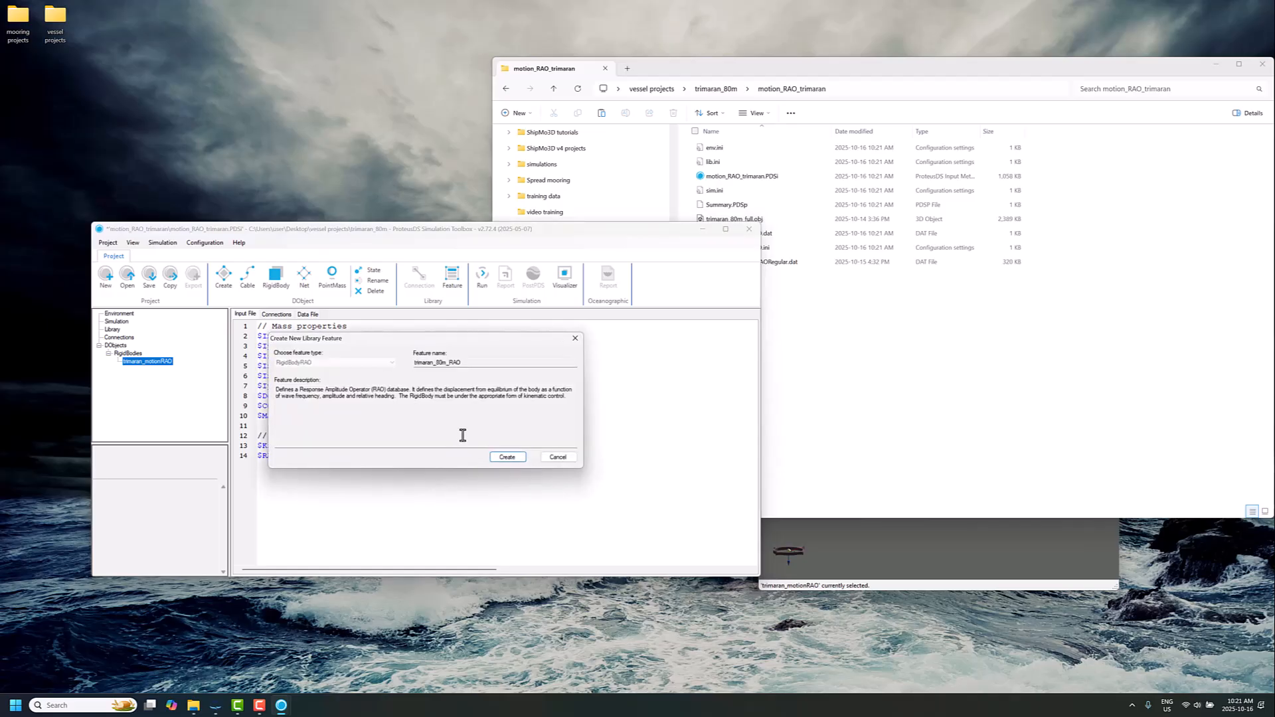
pyautogui.click(507, 457)
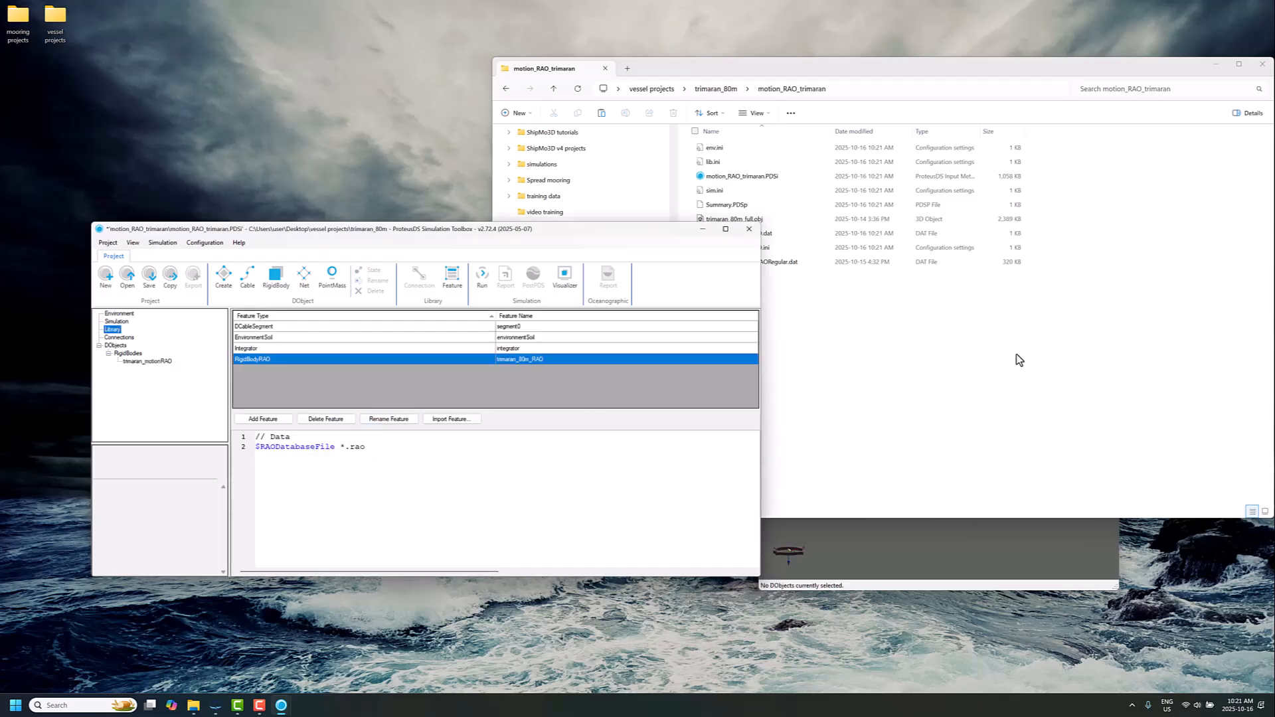
# Step: Set the RAO feature's RAODatabaseFile to trimaranProteusDSRAORegular.dat using the file name copied from the project folder
pyautogui.click(1019, 360)
pyautogui.click(733, 261)
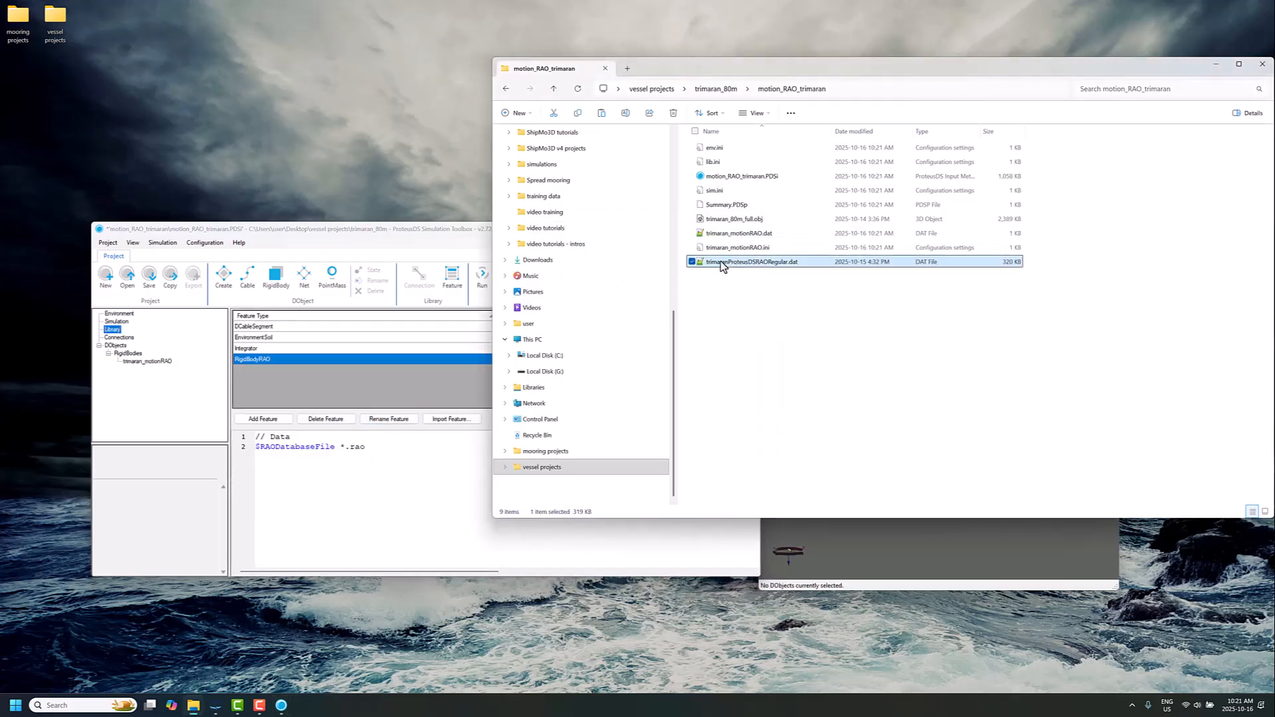
pyautogui.click(720, 261)
pyautogui.hotkey('ctrl', 'c')
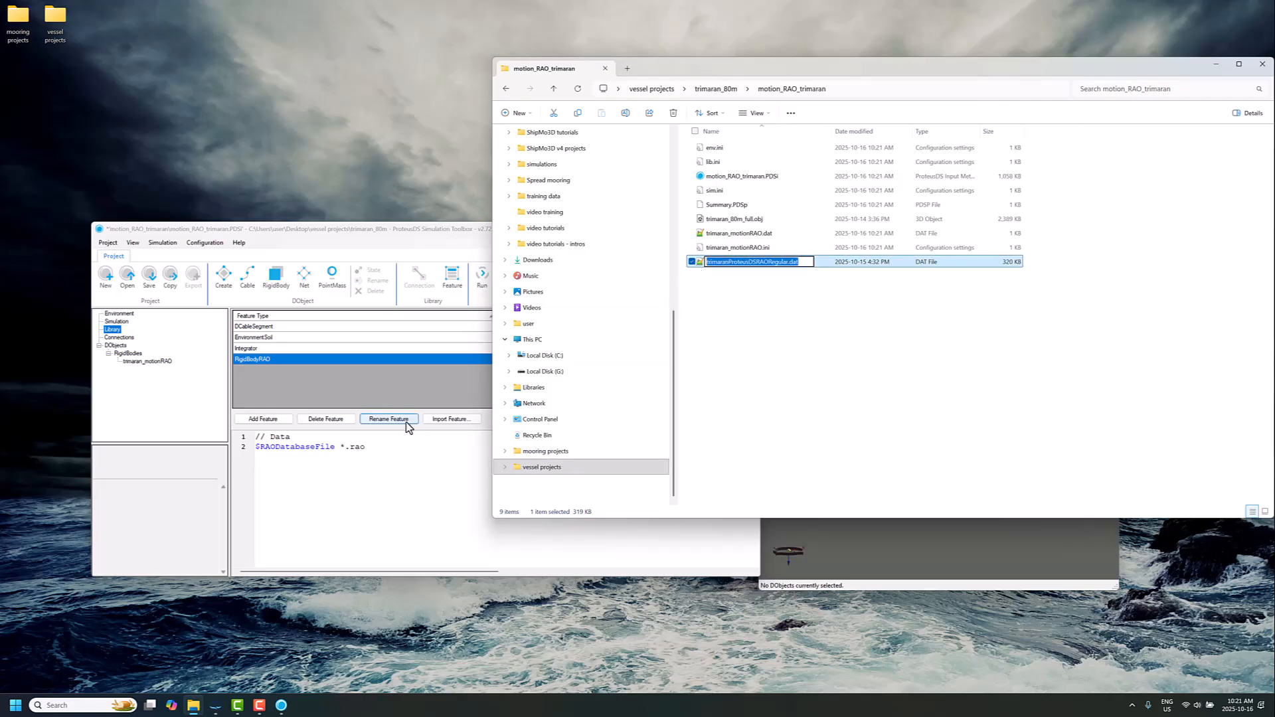
pyautogui.moveTo(340, 446); pyautogui.dragTo(357, 448)
pyautogui.hotkey('ctrl', 'v')
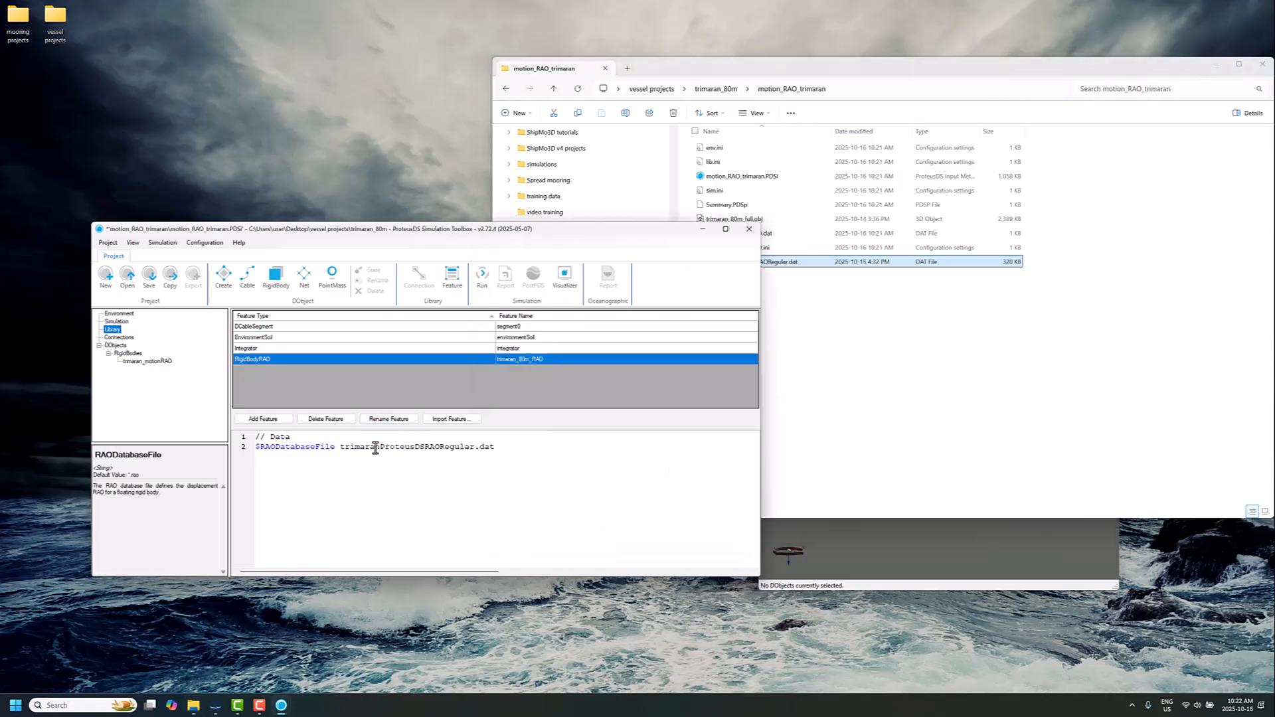
# Step: Reopen the trimaran_motionRAO input file and start a new line below the RAODatabaseModel property
pyautogui.click(148, 362)
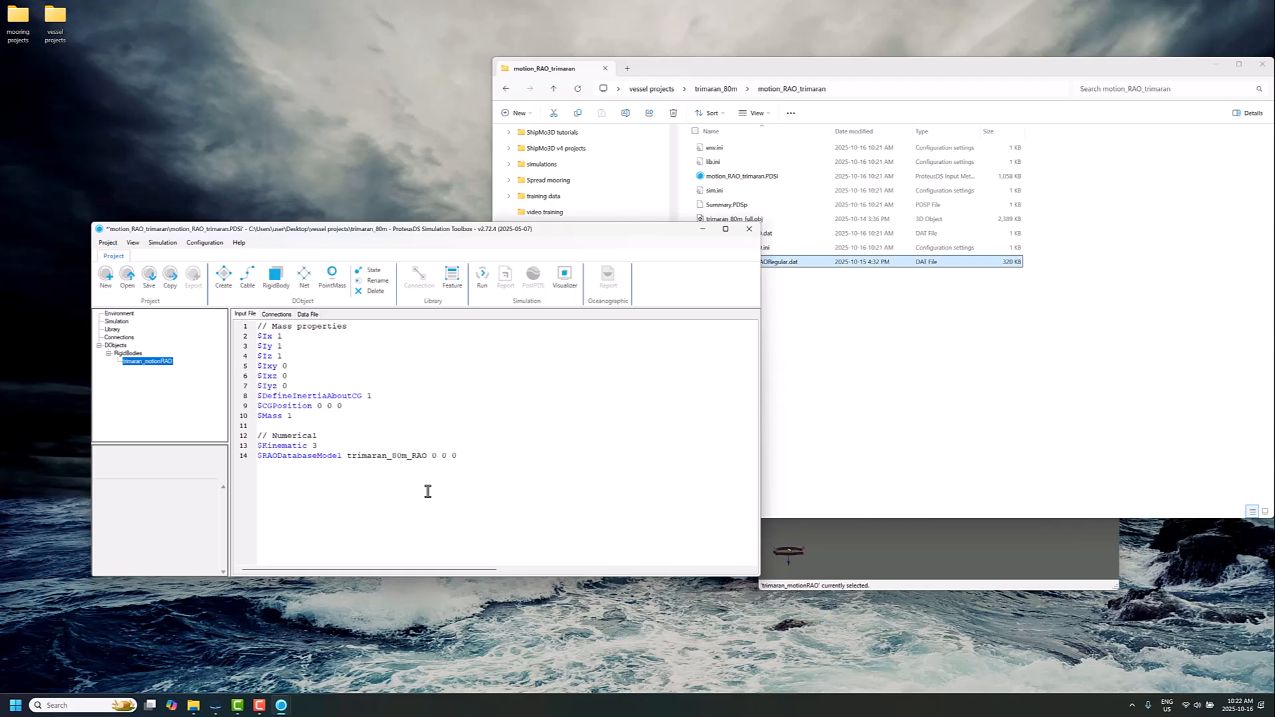
pyautogui.click(543, 480)
pyautogui.press('Return')
pyautogui.write('$V')
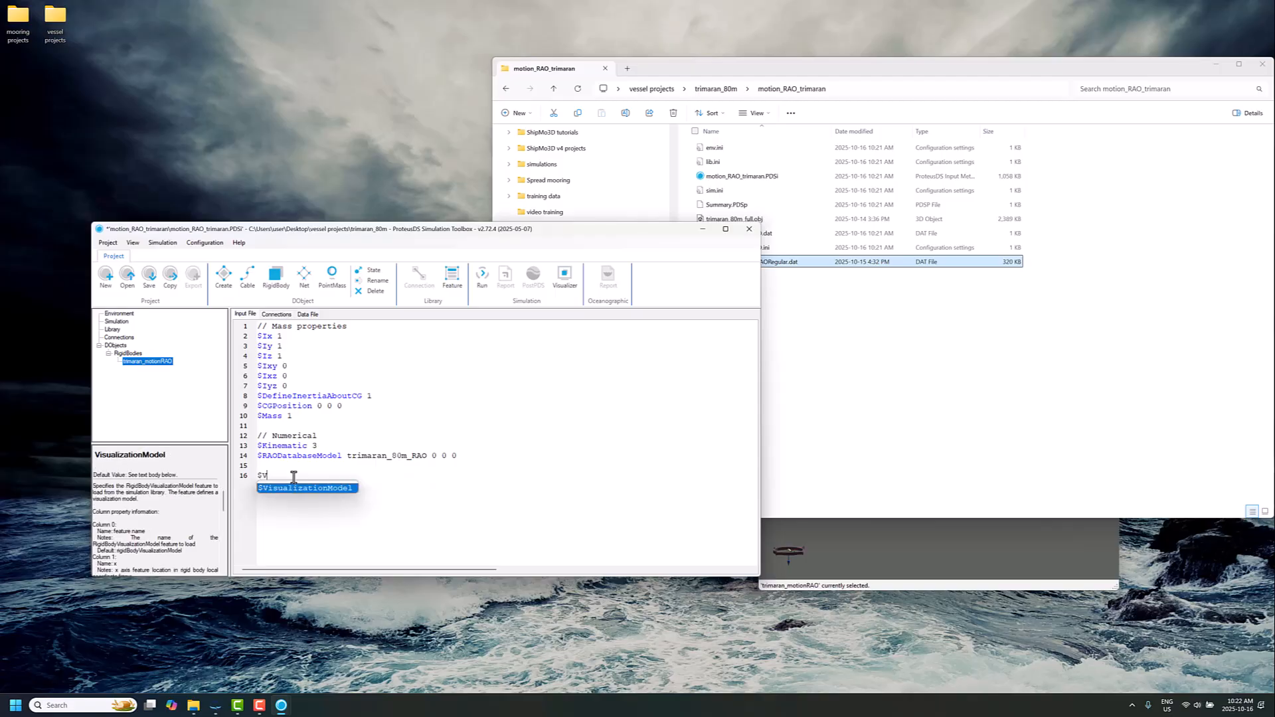
pyautogui.press('Return')
pyautogui.tripleClick(294, 477)
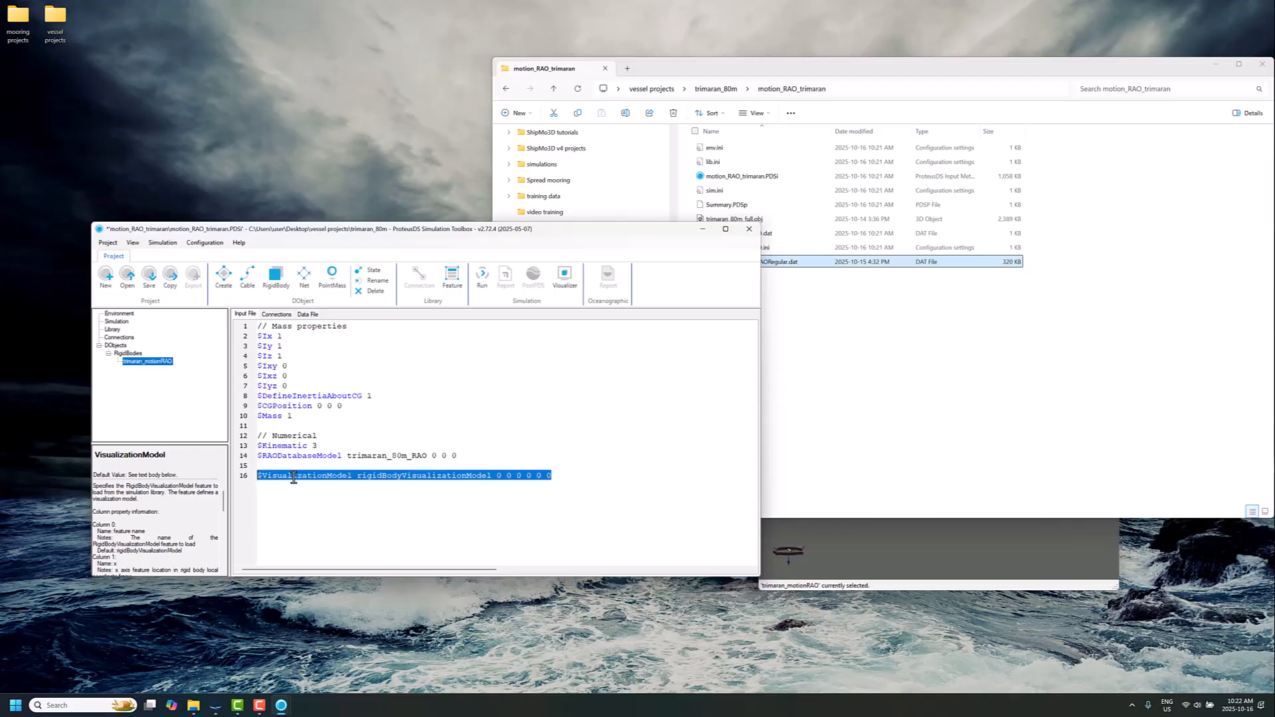
pyautogui.press('BackSpace')
# Step: Insert a VisualizationModel property with feature name trimaran_80m_hull and create the matching RigidBodyVisualizationModel library feature
pyautogui.rightClick(293, 478)
pyautogui.moveTo(342, 486)
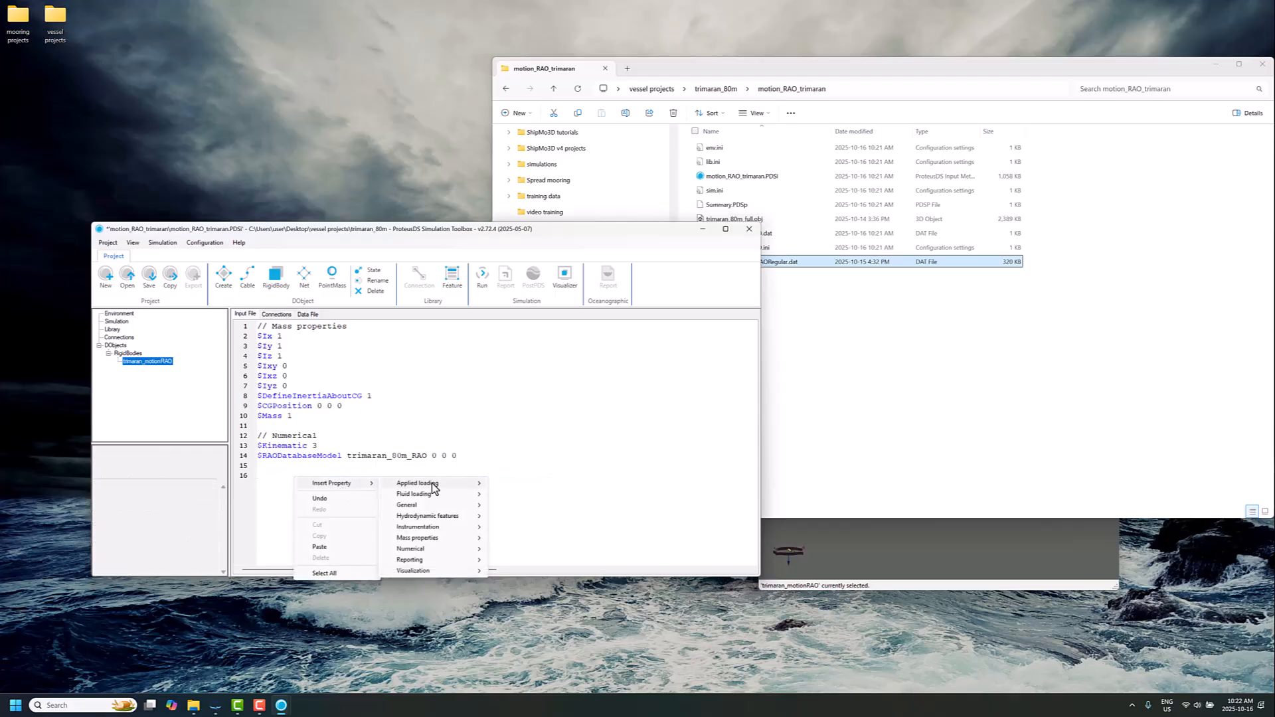
pyautogui.moveTo(418, 571)
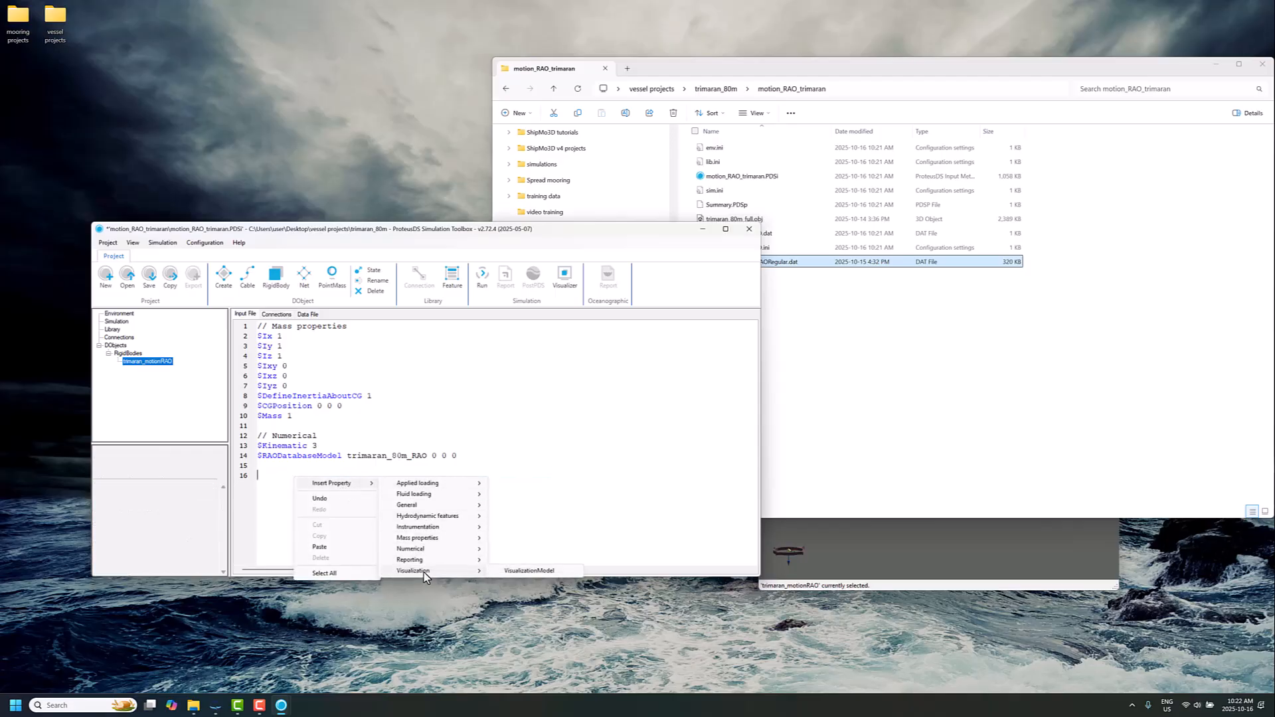
pyautogui.click(529, 570)
pyautogui.doubleClick(397, 485)
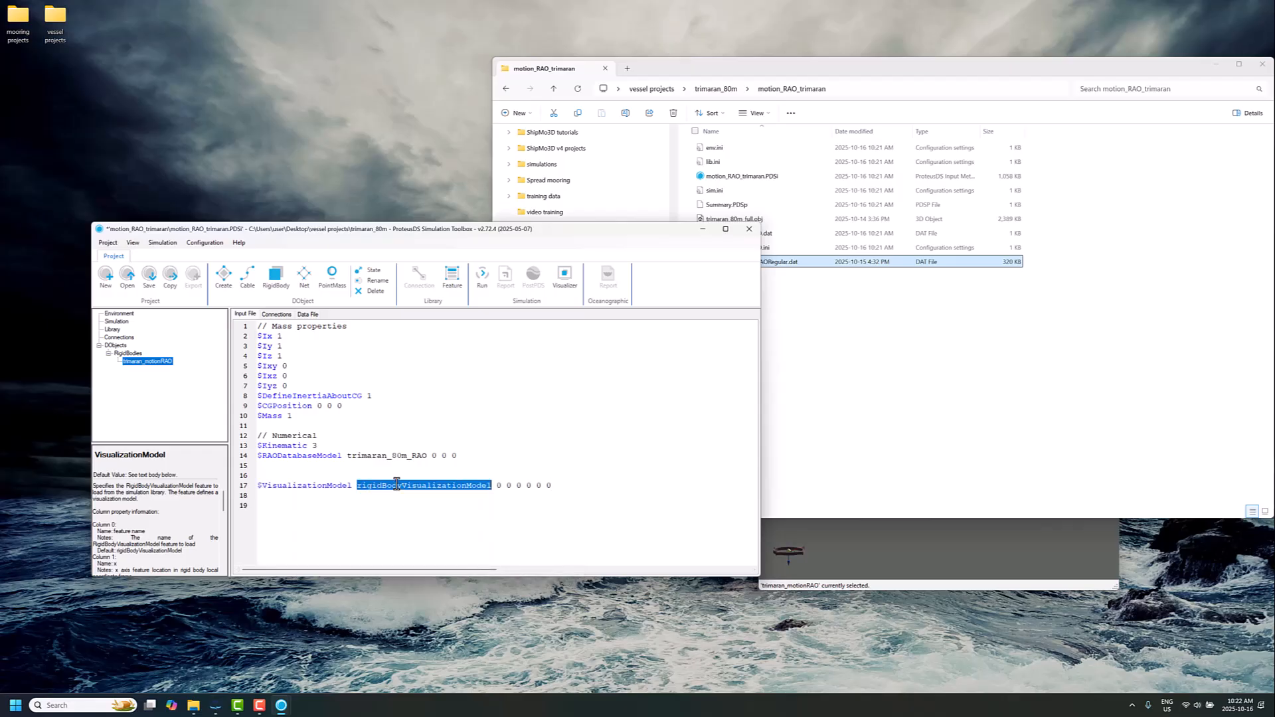
pyautogui.write('trimaran_80m_hull')
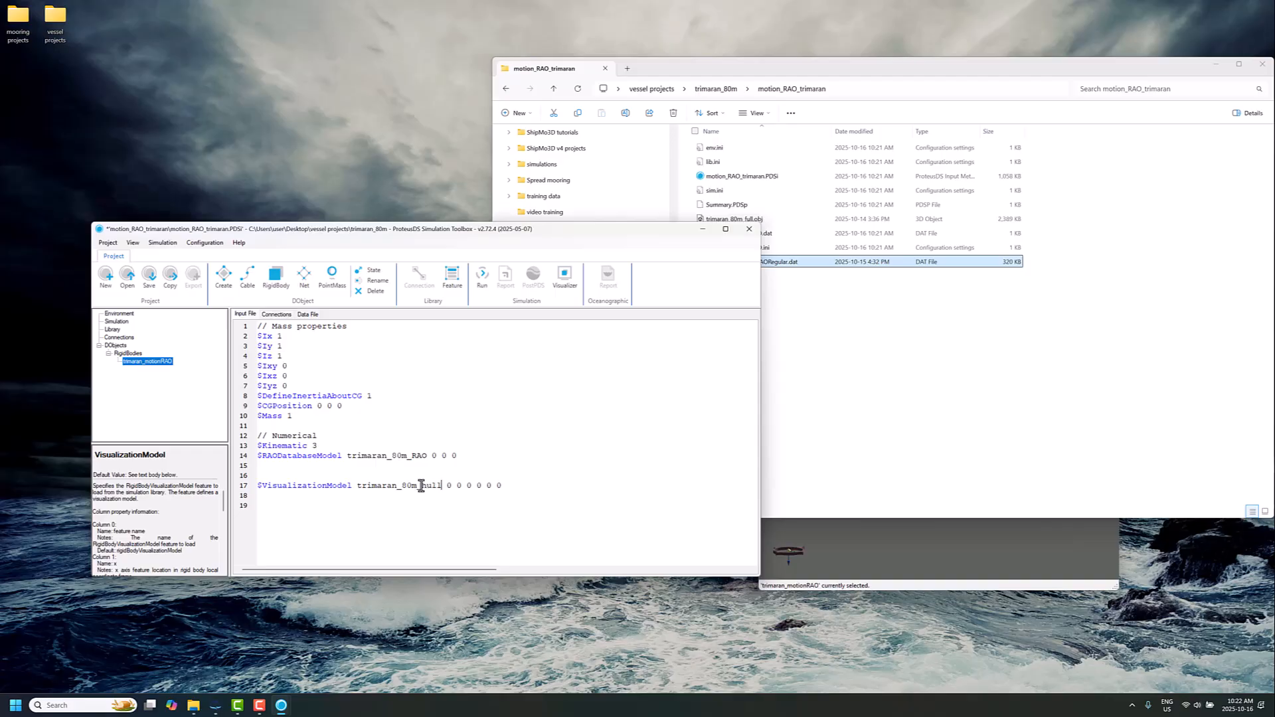
pyautogui.rightClick(421, 485)
pyautogui.click(455, 503)
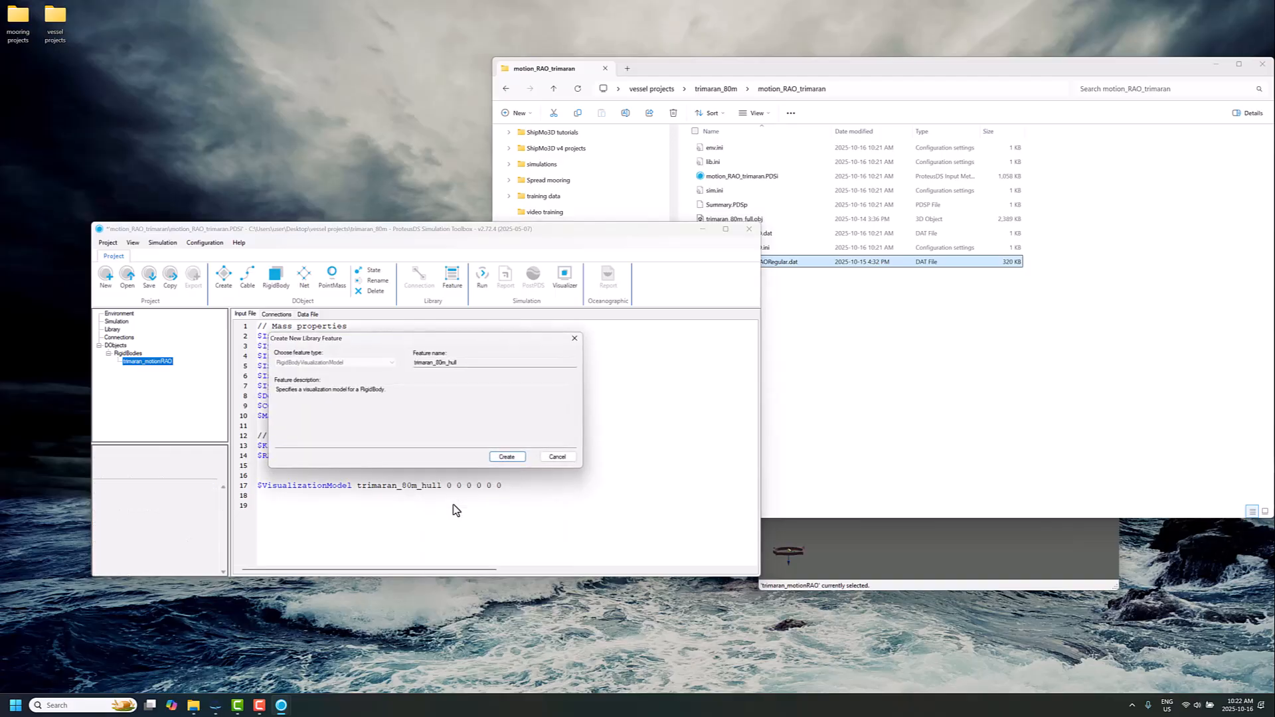
pyautogui.click(507, 457)
# Step: Set the hull feature's VisualizationModelFilePath to trimaran_80m_full.obj from the project folder
pyautogui.click(917, 365)
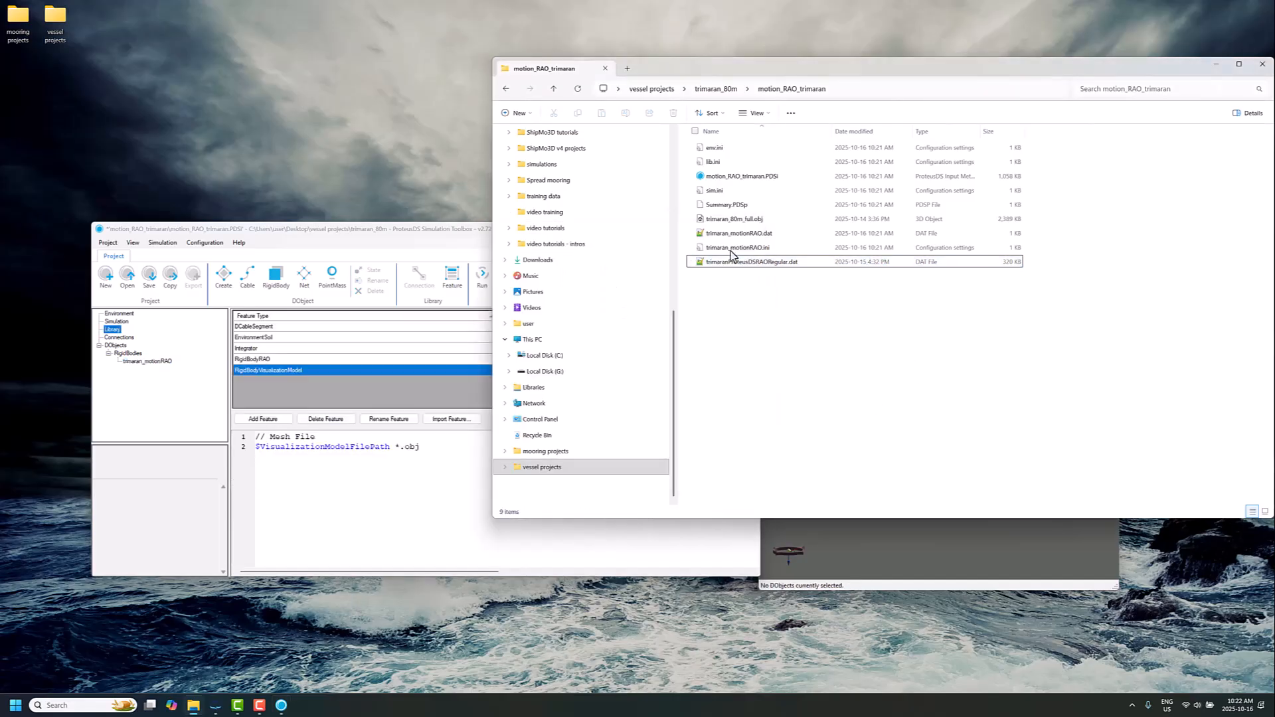
pyautogui.click(715, 221)
pyautogui.click(763, 221)
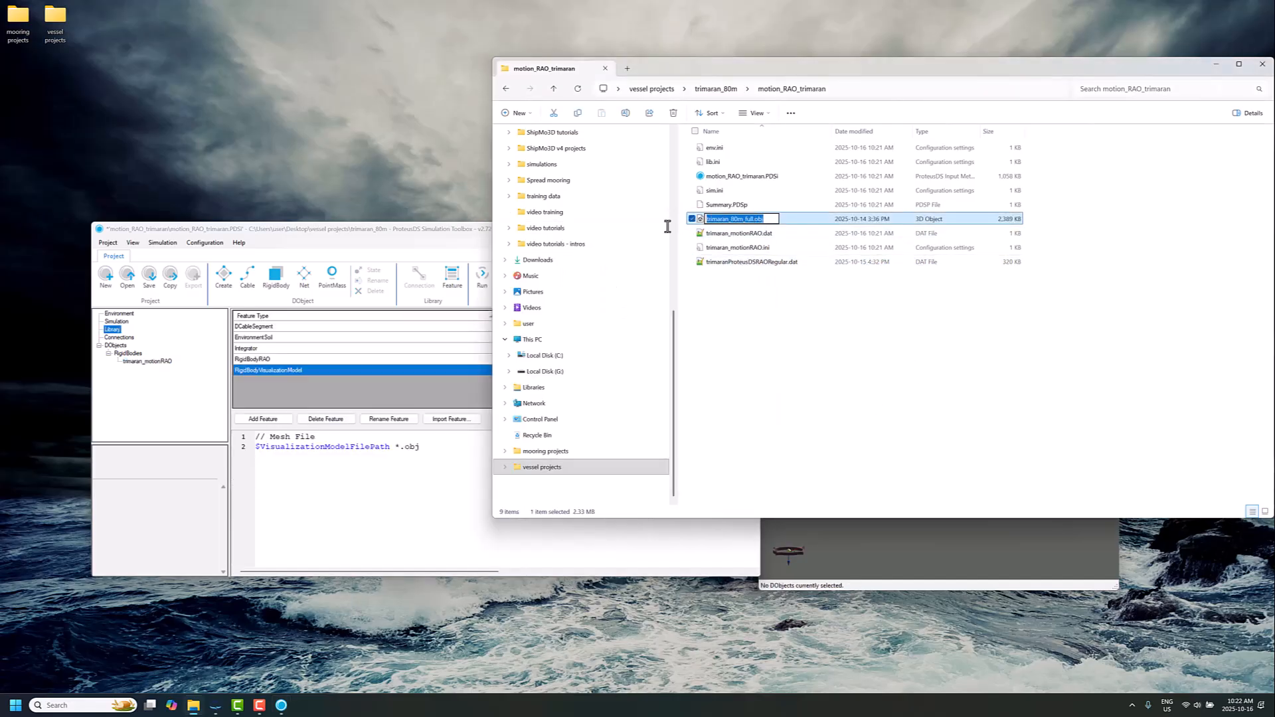
pyautogui.click(396, 446)
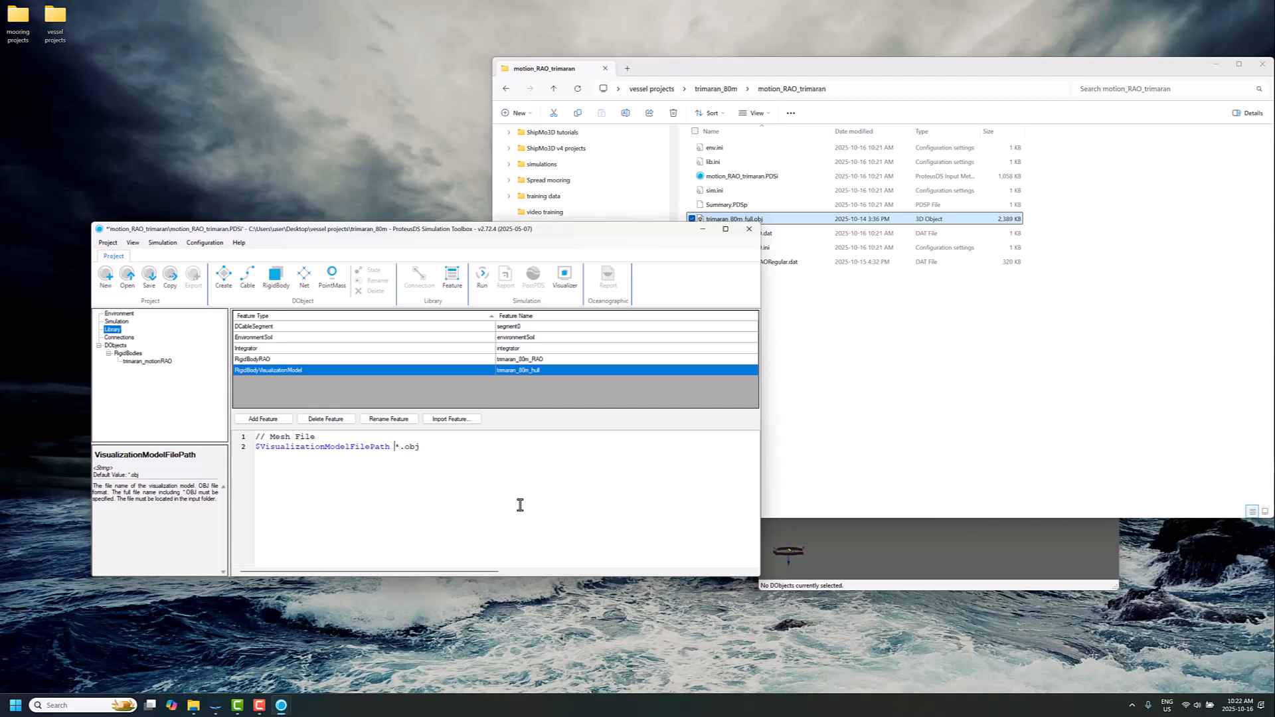
pyautogui.hotkey('shift', 'End')
pyautogui.write('trimaran_80m_full.obj')
# Step: Set the fourth placement value of trimaran_motionRAO's VisualizationModel to 180 to turn the hull upright, and inspect the hull in the Visualizer
pyautogui.moveTo(836, 564); pyautogui.dragTo(998, 495)
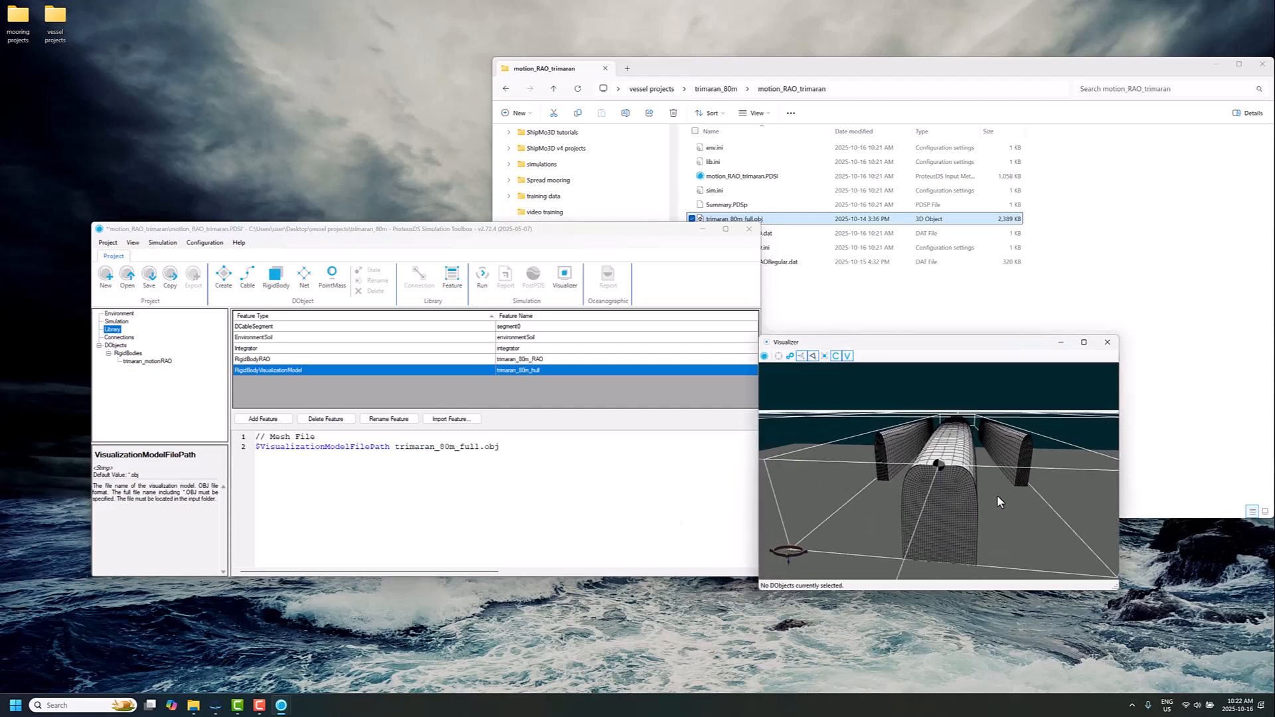
pyautogui.click(176, 375)
pyautogui.click(162, 361)
pyautogui.click(465, 483)
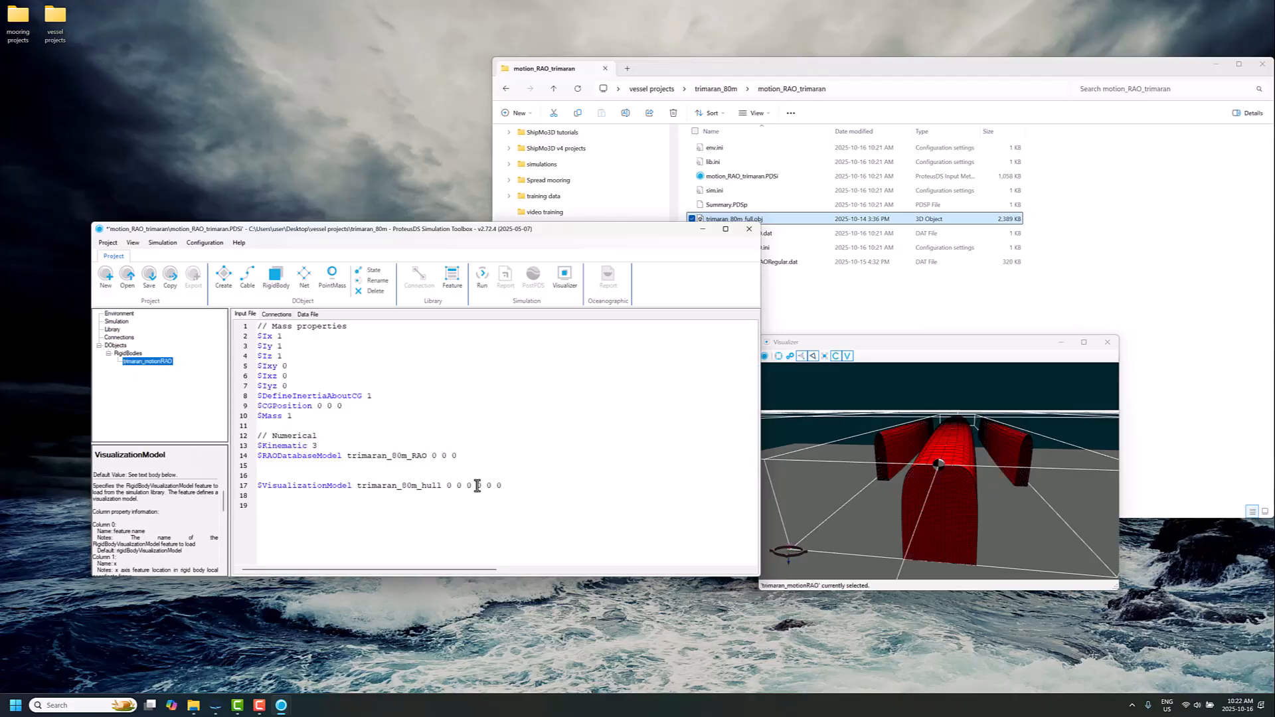
pyautogui.moveTo(447, 486); pyautogui.dragTo(505, 485)
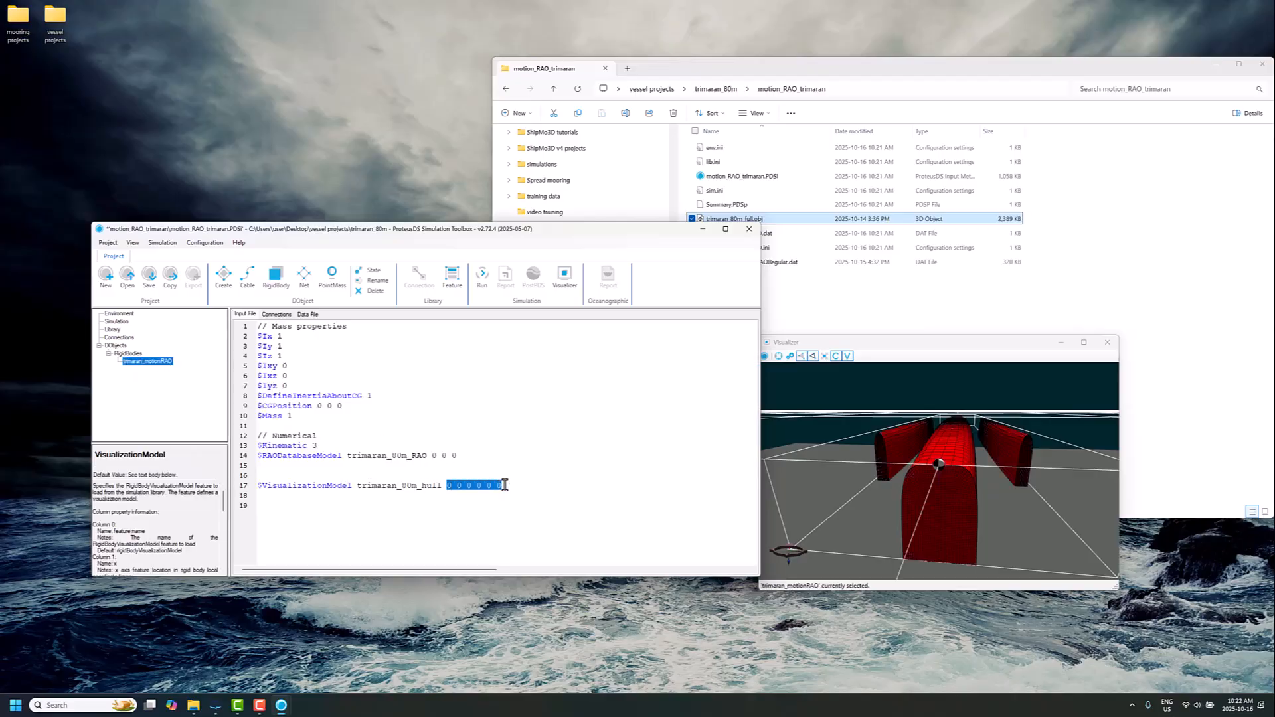
pyautogui.click(449, 486)
pyautogui.write('18')
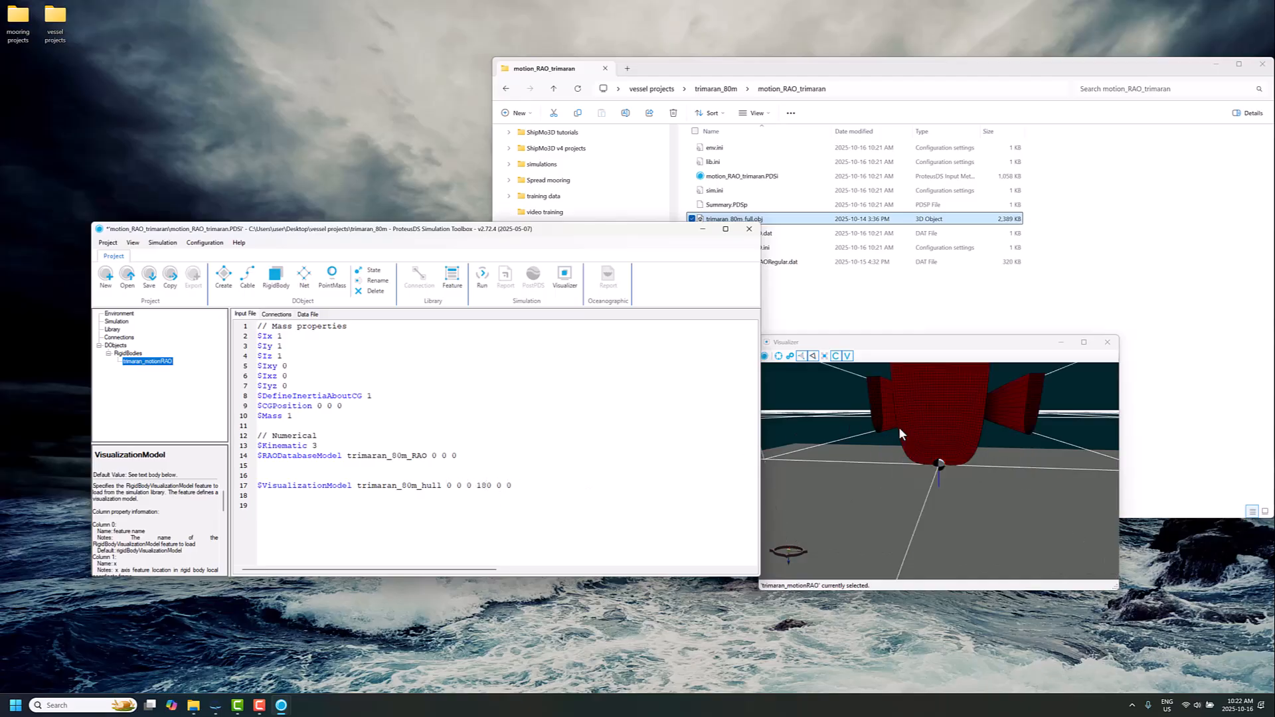
pyautogui.moveTo(900, 431); pyautogui.dragTo(884, 528)
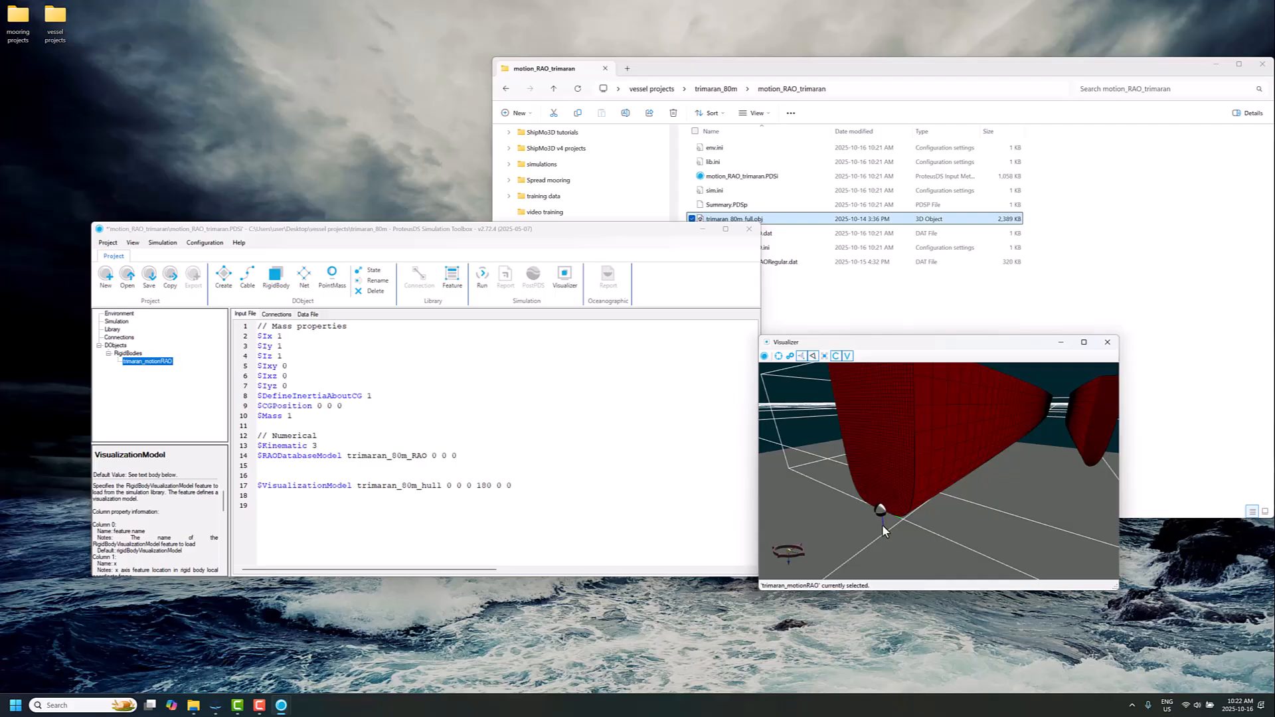
pyautogui.moveTo(883, 518); pyautogui.dragTo(890, 493)
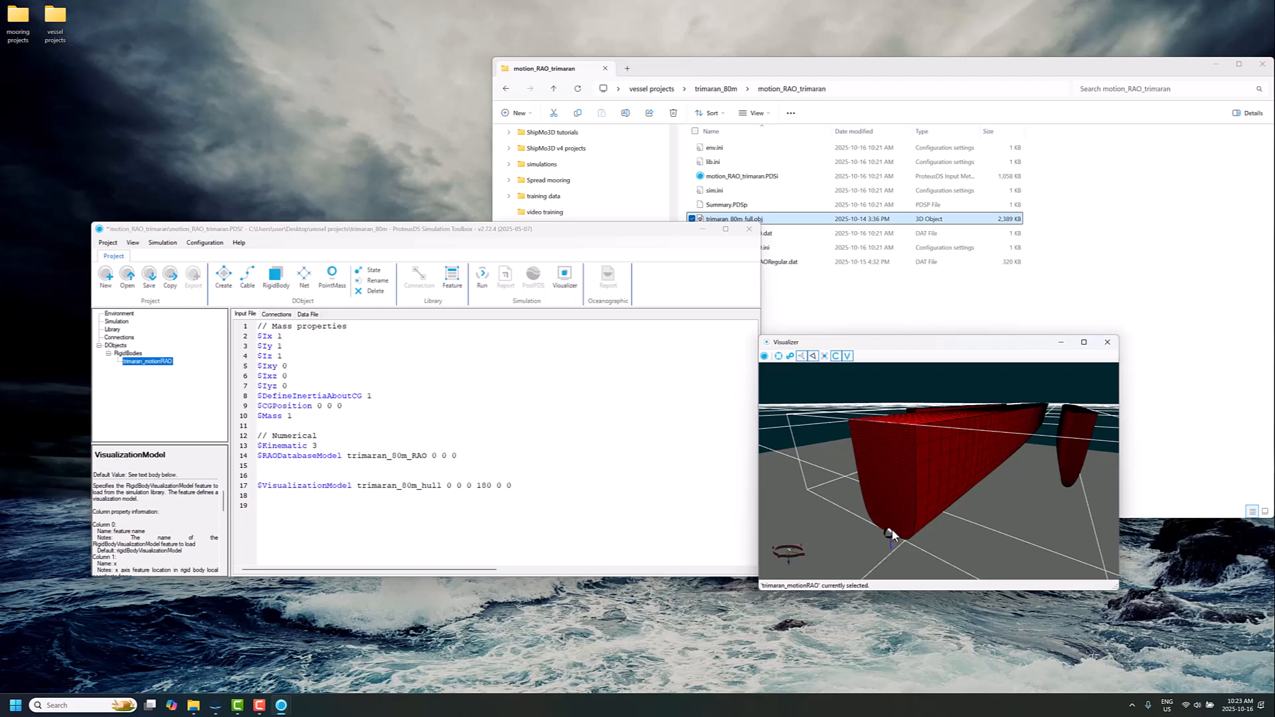
# Step: Inspect the trimaran hull's origin at the keel in the Visualizer and add two blank lines below the VisualizationModel property
pyautogui.scroll(3, 885, 537)
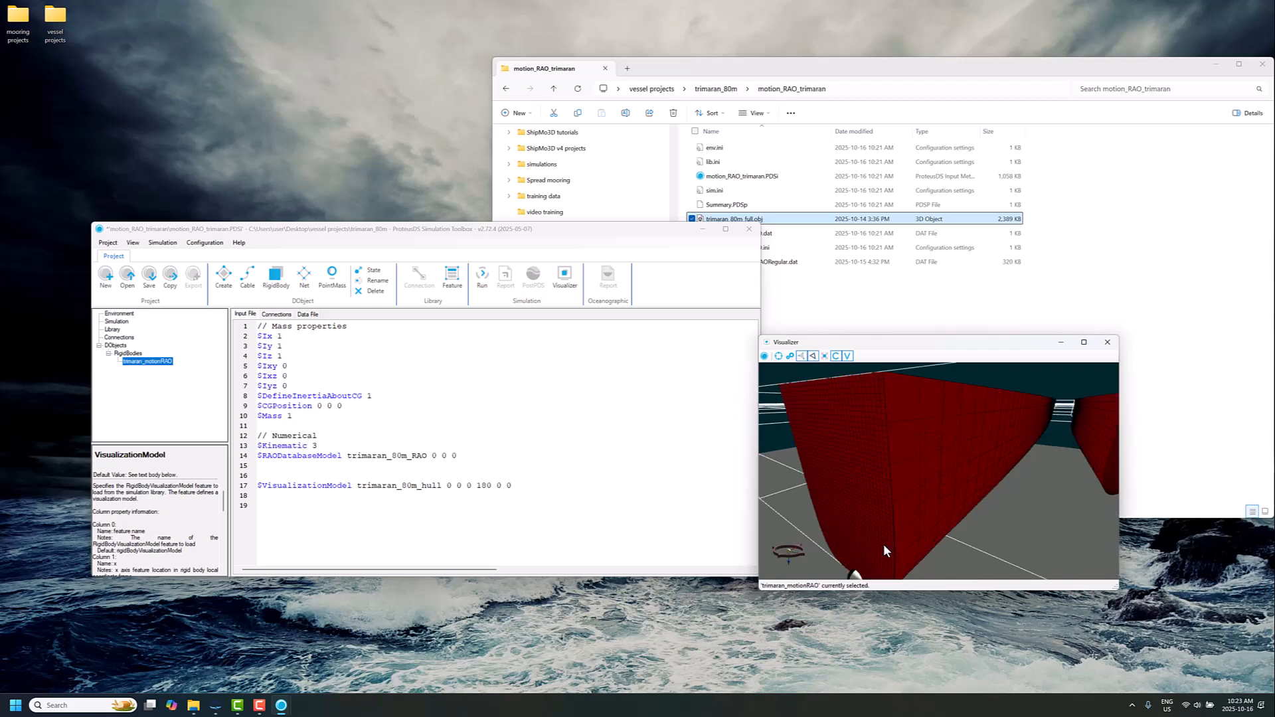
pyautogui.moveTo(883, 544); pyautogui.dragTo(896, 484, button='middle')
pyautogui.moveTo(895, 483); pyautogui.dragTo(855, 470)
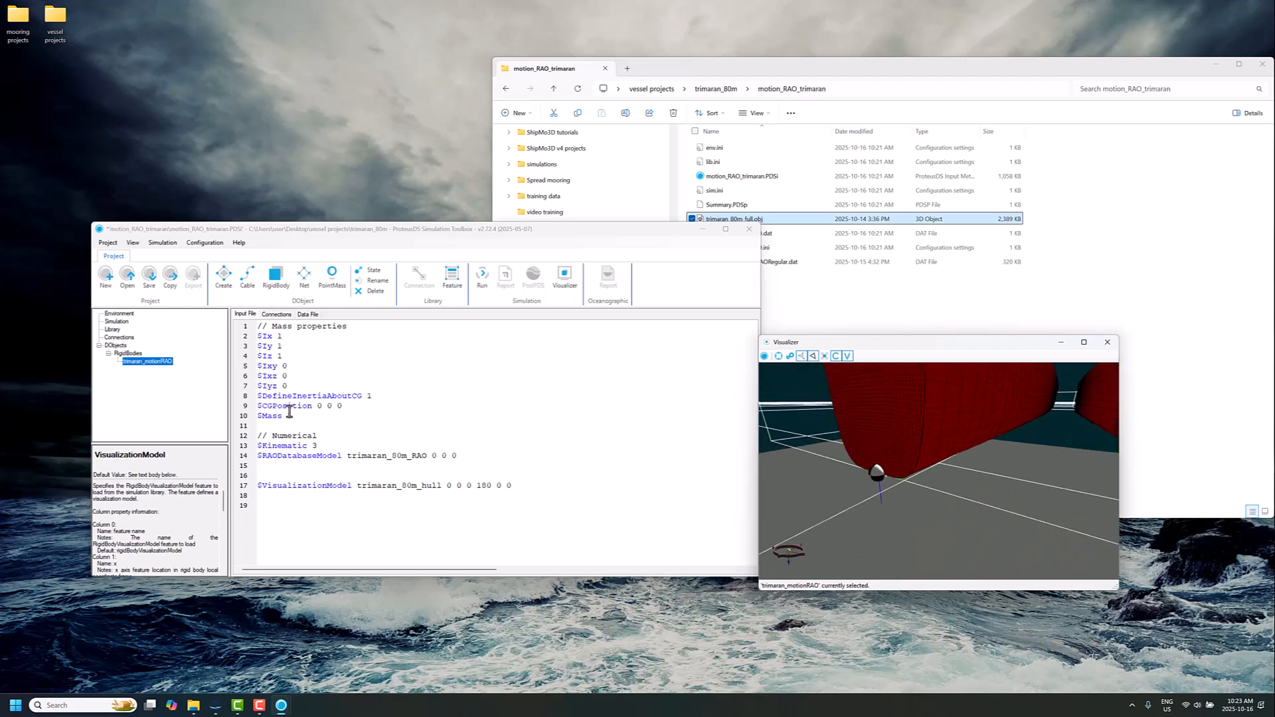
pyautogui.click(526, 490)
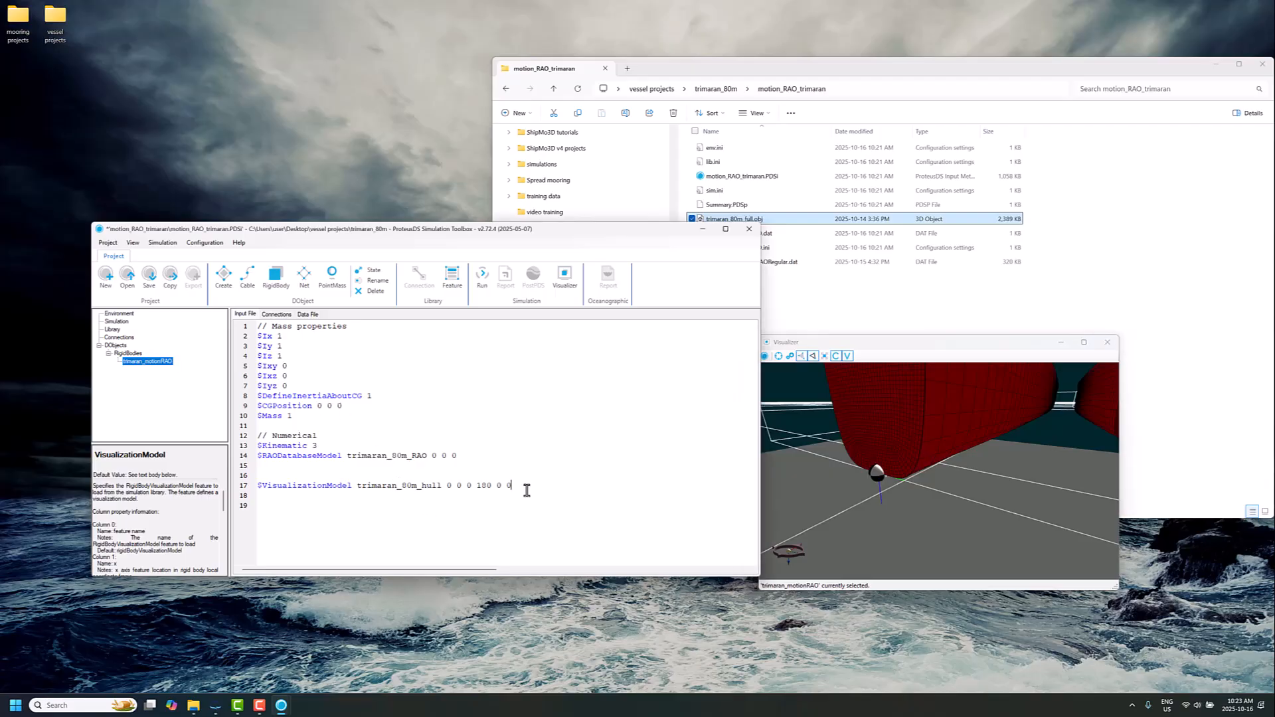
pyautogui.press('Return')
pyautogui.press('Return')
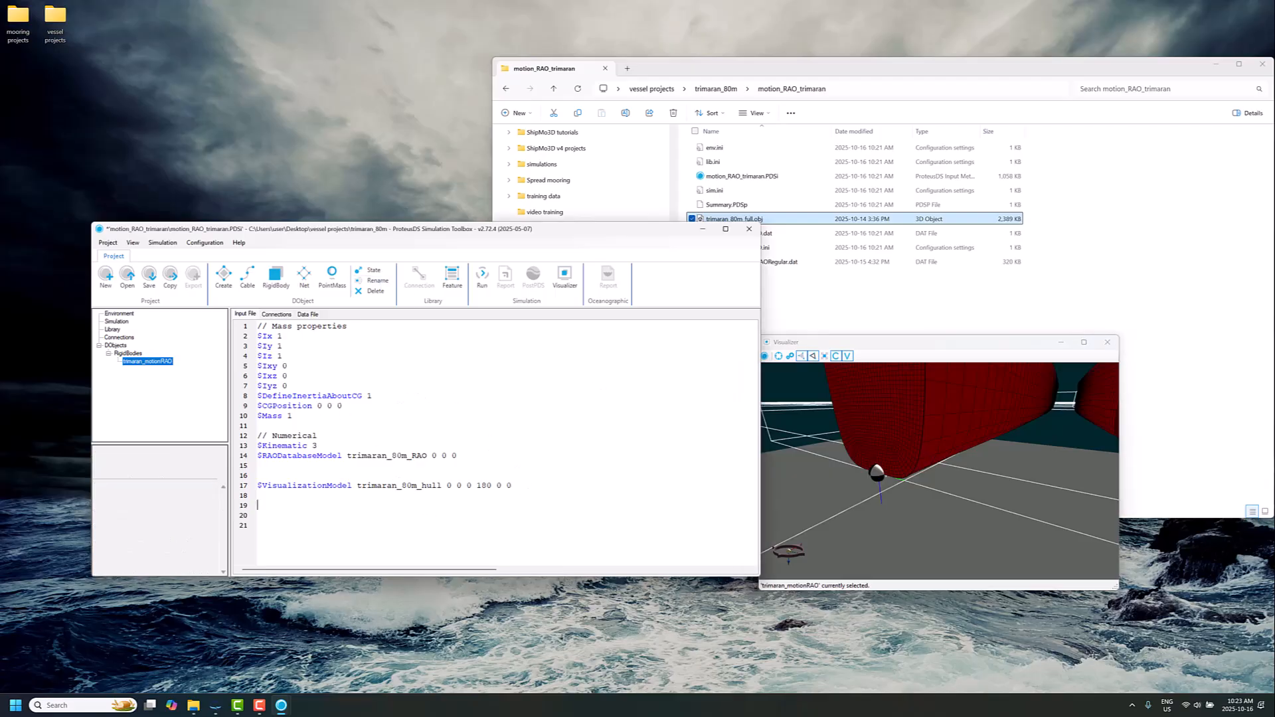
# Step: Switch to ShipMo3D to check the draft of baseline at midships in the SeakeepRegular settings, and return to the ProteusDS project
pyautogui.click(219, 707)
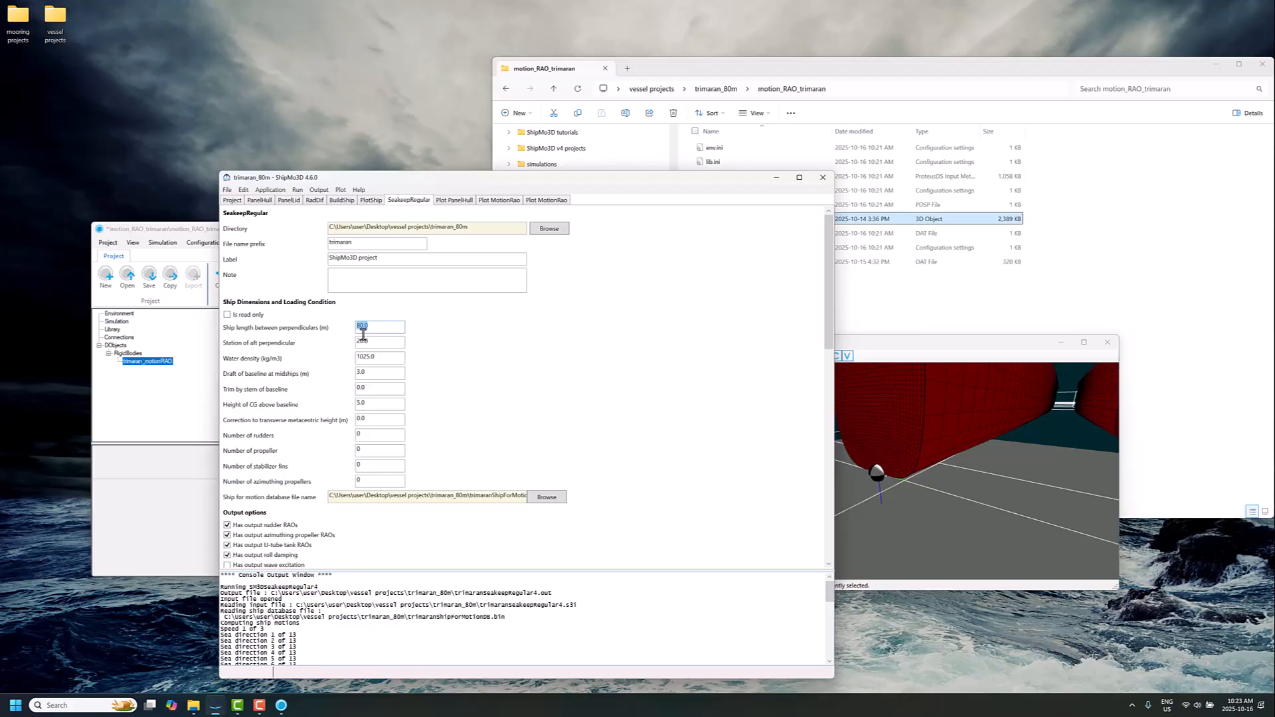
pyautogui.click(366, 374)
pyautogui.click(777, 177)
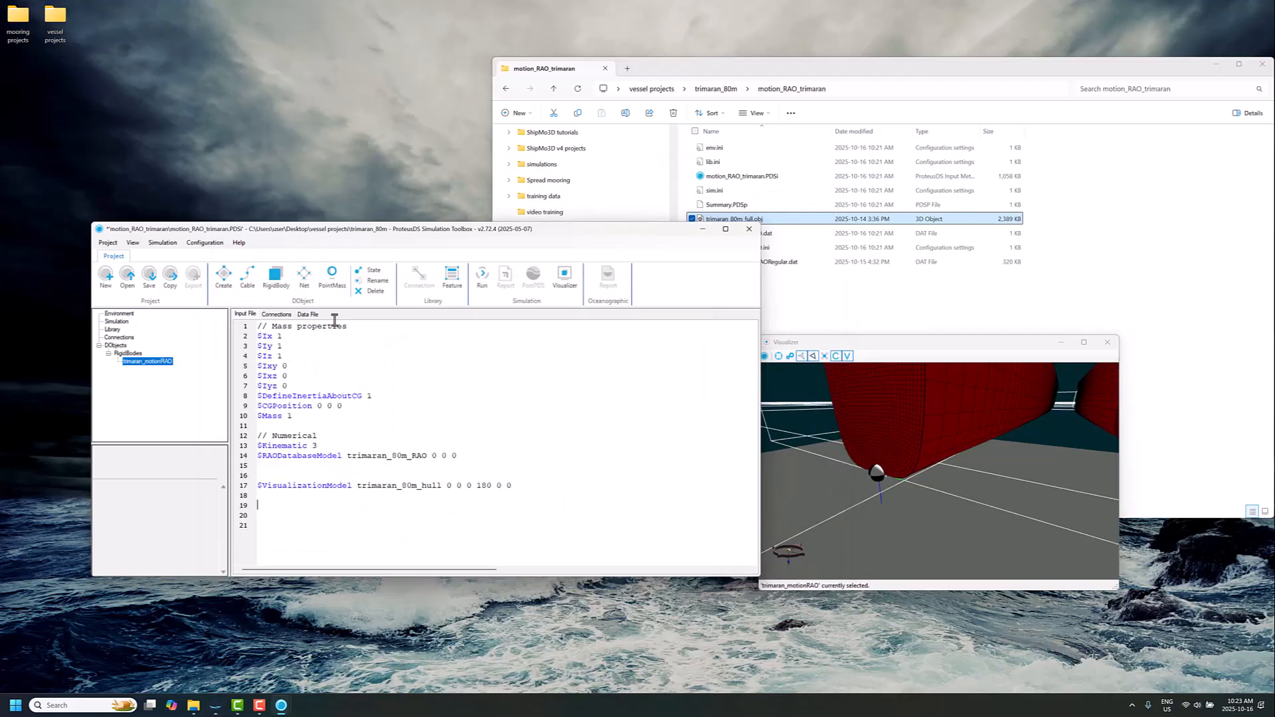
# Step: Generate an initial state for trimaran_motionRAO with a Z position of 3 m and inspect the hull's placement in the Visualizer
pyautogui.click(369, 271)
pyautogui.moveTo(263, 431); pyautogui.dragTo(227, 434)
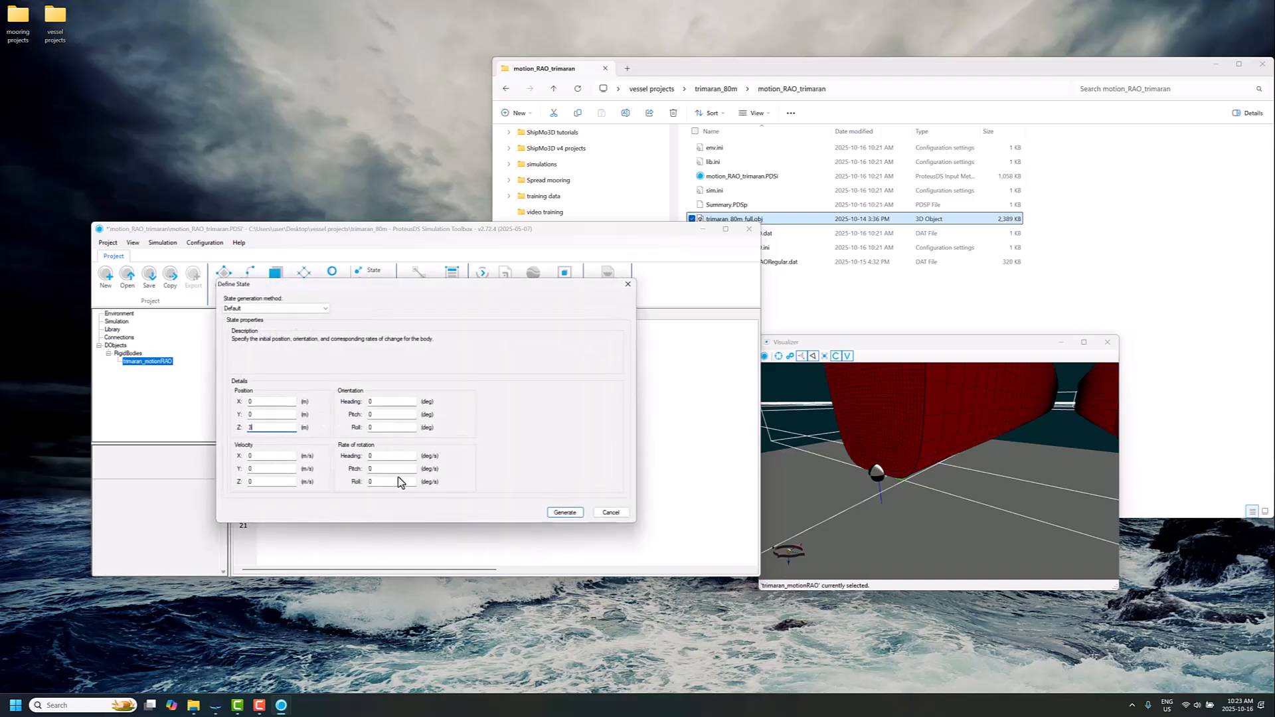
pyautogui.click(564, 512)
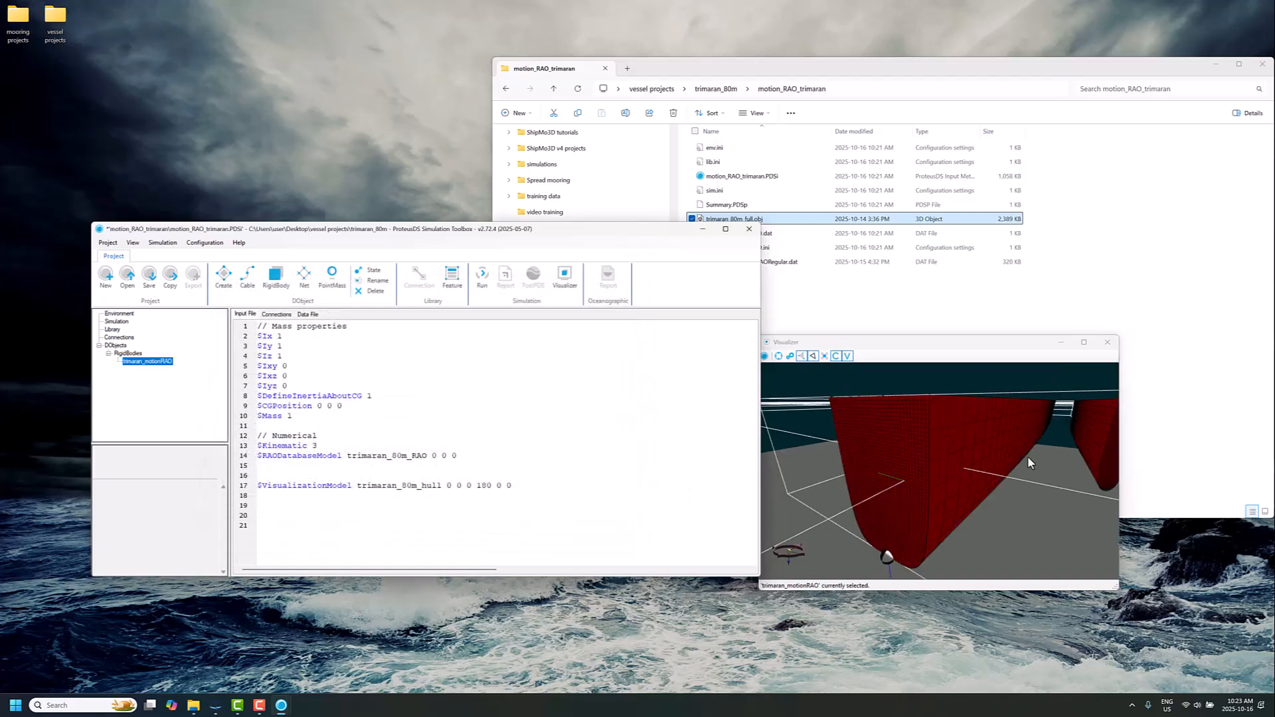
pyautogui.moveTo(1028, 459)
pyautogui.mouseDown()
pyautogui.moveTo(1054, 428)
pyautogui.moveTo(1031, 433)
pyautogui.moveTo(1036, 455)
pyautogui.mouseUp()
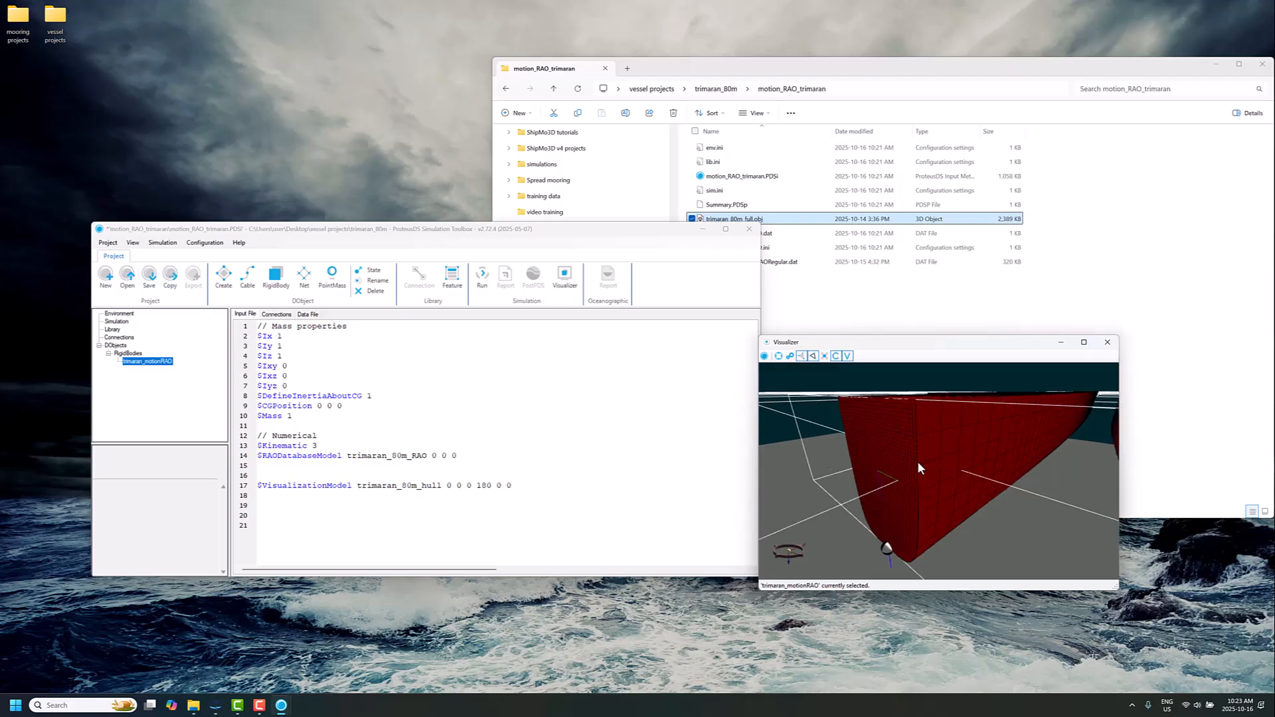
pyautogui.moveTo(880, 483)
pyautogui.mouseDown()
pyautogui.moveTo(947, 472)
pyautogui.moveTo(877, 479)
pyautogui.moveTo(902, 484)
pyautogui.mouseUp()
pyautogui.scroll(-3, 877, 477)
# Step: Save the project, run the simulation, and load the results in PostPDS with the default load options
pyautogui.click(117, 321)
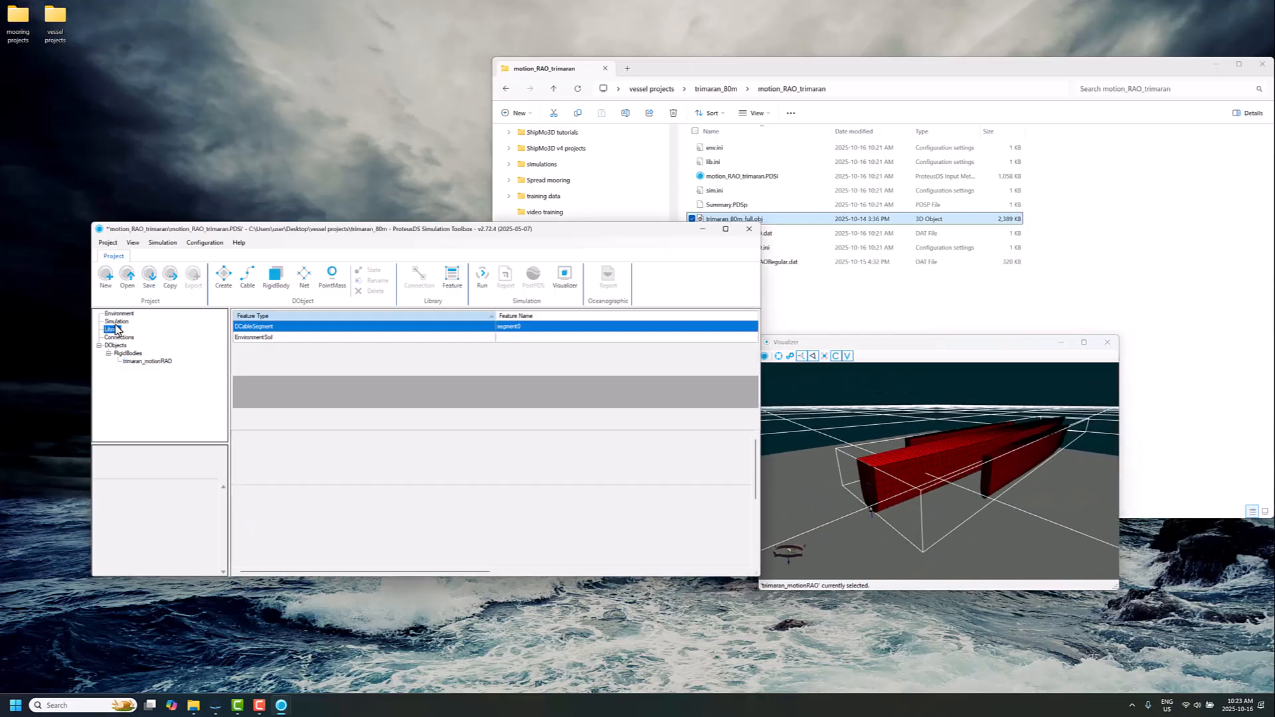
pyautogui.click(147, 287)
pyautogui.click(485, 289)
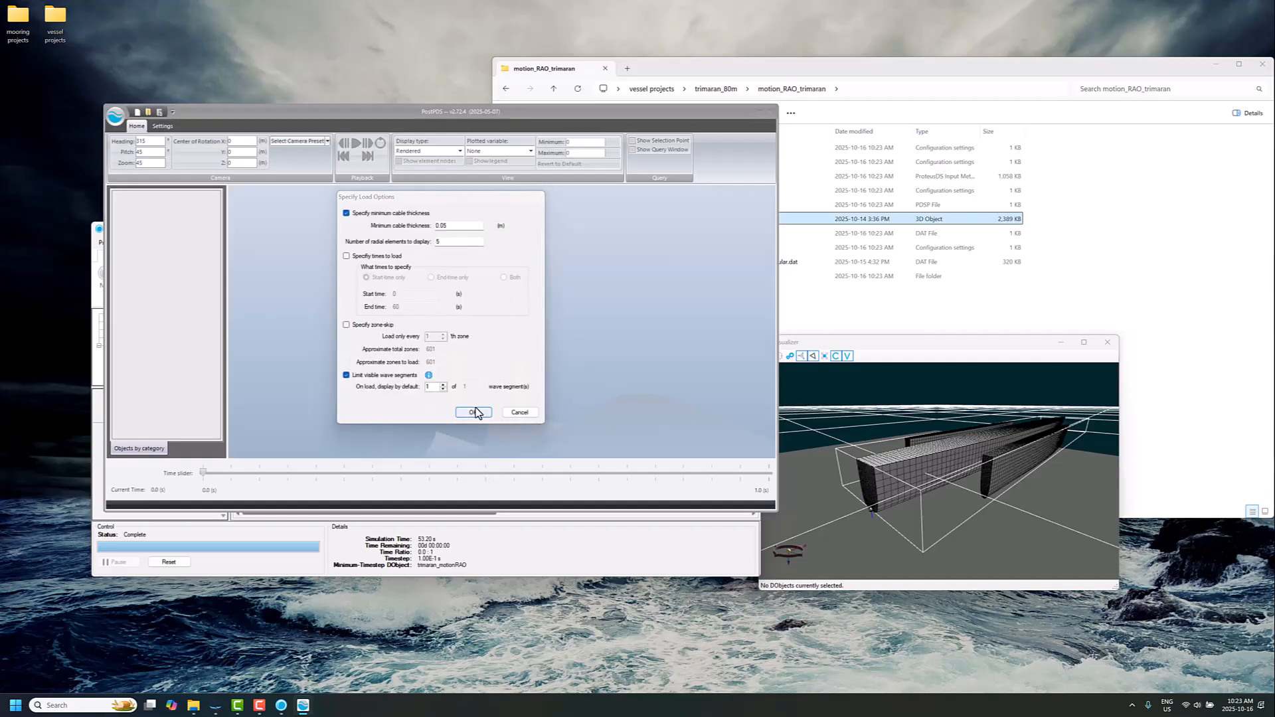
pyautogui.click(474, 413)
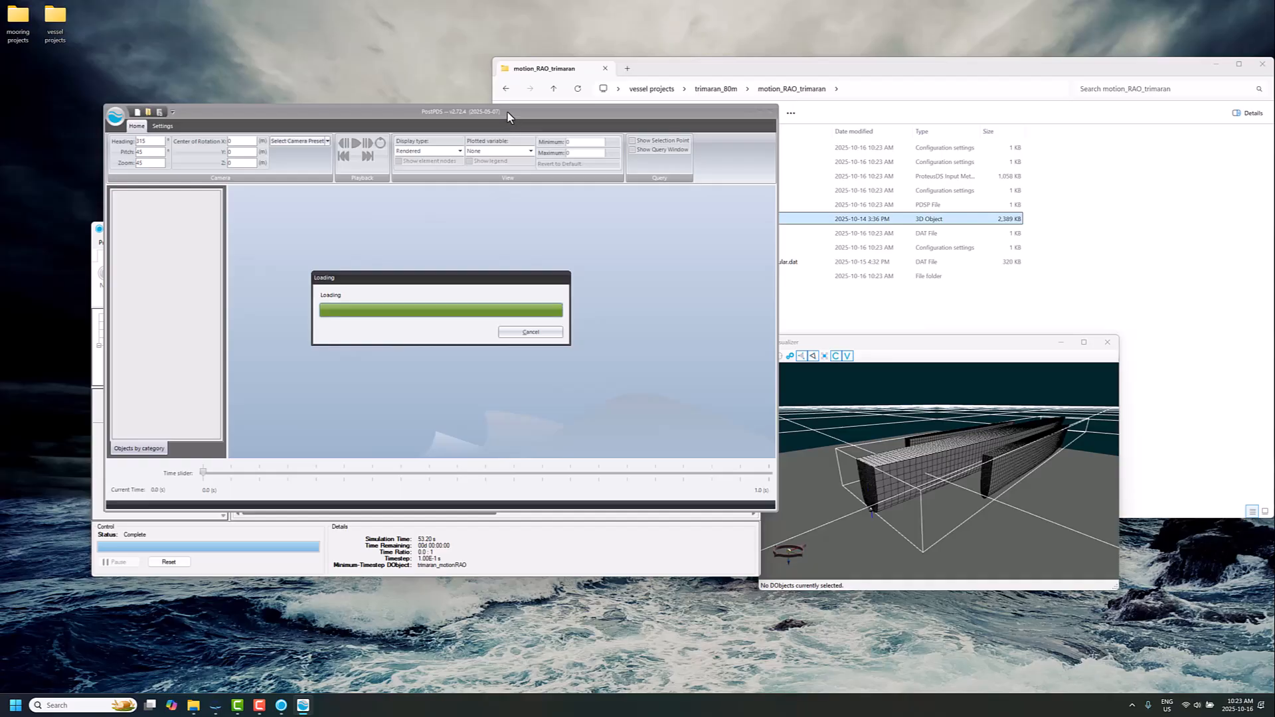
# Step: Examine the trimaran's motion in the PostPDS playback with the view focused on trimaran_motionrao, and put the viewer away
pyautogui.moveTo(510, 125); pyautogui.dragTo(799, 173)
pyautogui.moveTo(788, 248); pyautogui.dragTo(730, 292)
pyautogui.doubleClick(455, 295)
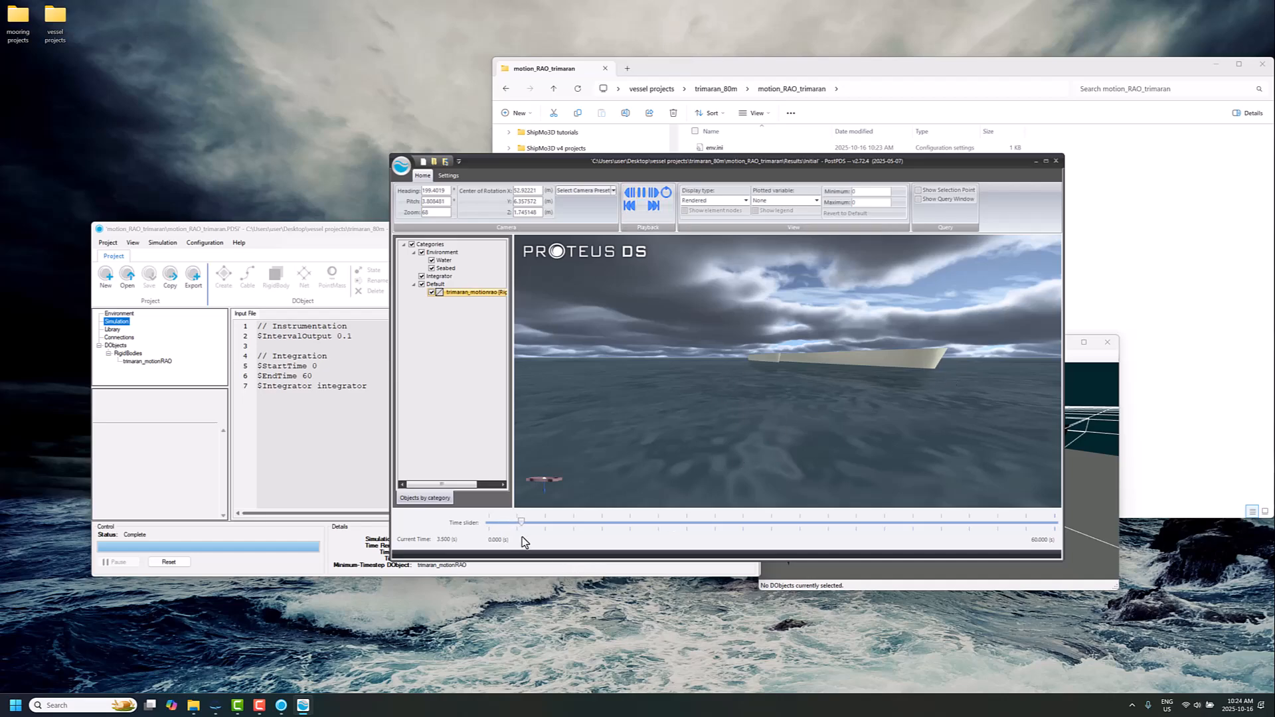
pyautogui.click(640, 191)
pyautogui.click(1036, 161)
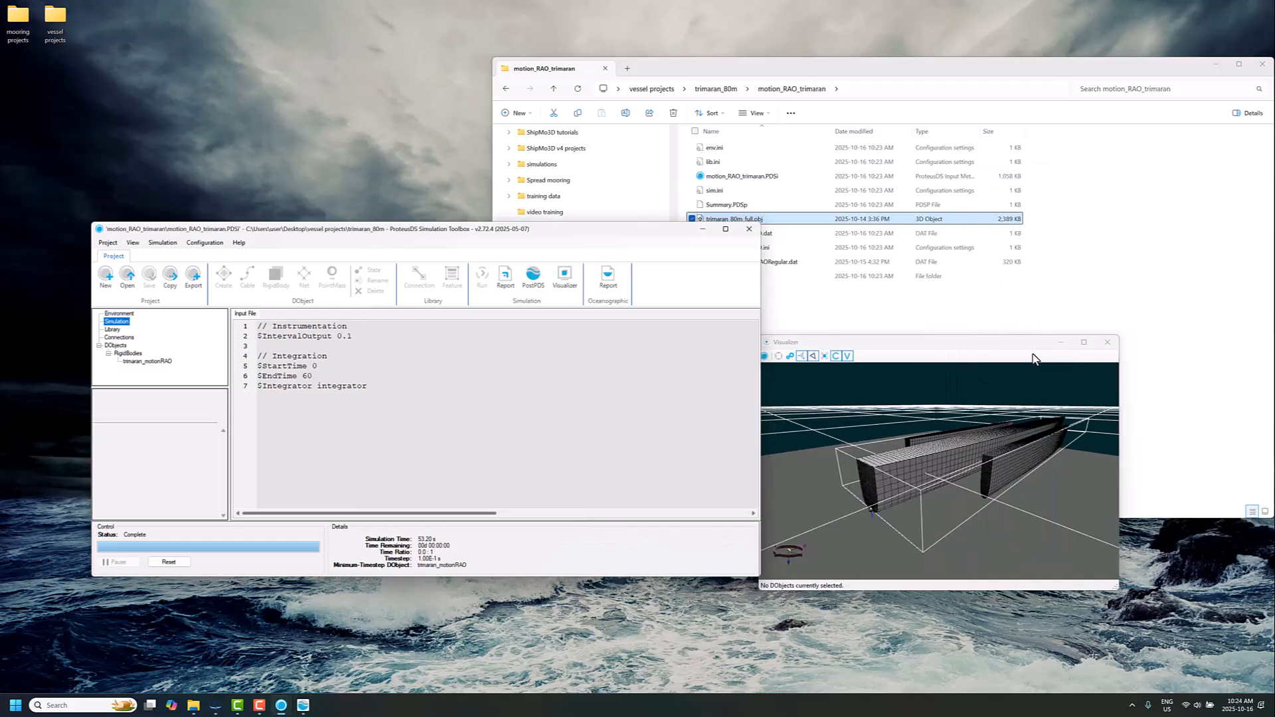
# Step: Move the Visualizer clear of the project window and reset the simulation, erasing its results
pyautogui.moveTo(1032, 354); pyautogui.dragTo(1081, 310)
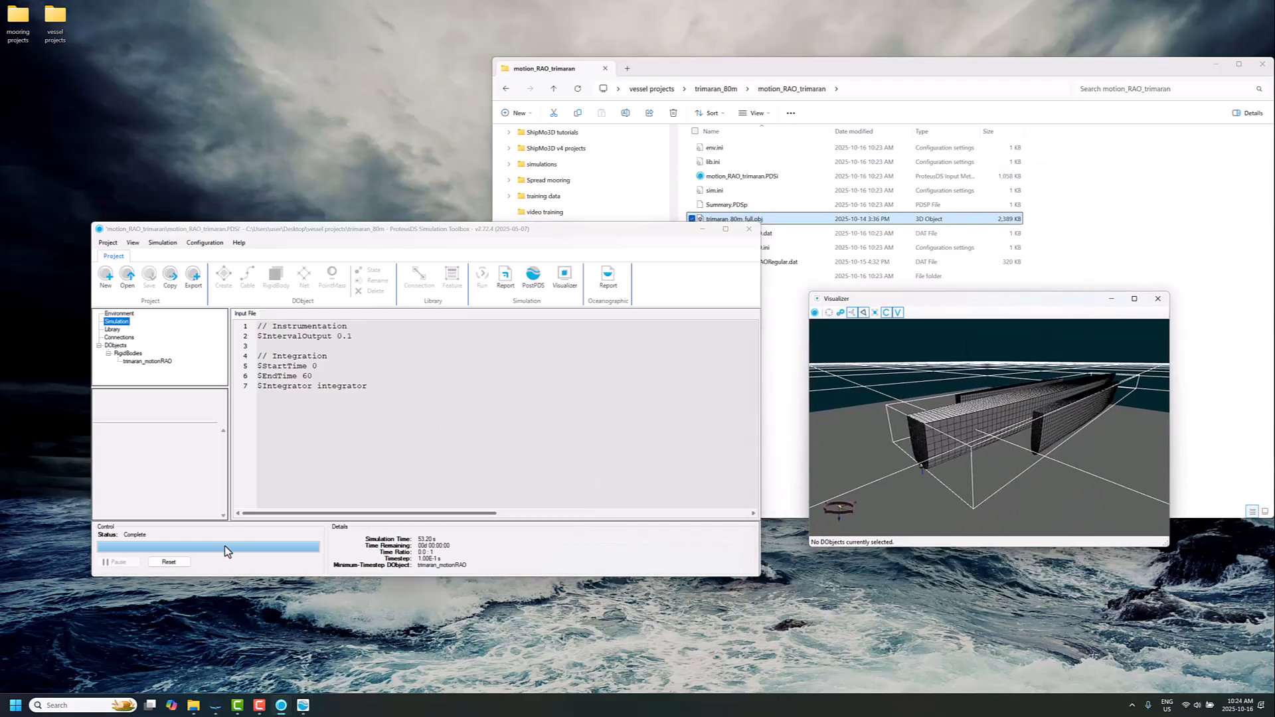
pyautogui.click(169, 561)
pyautogui.click(658, 385)
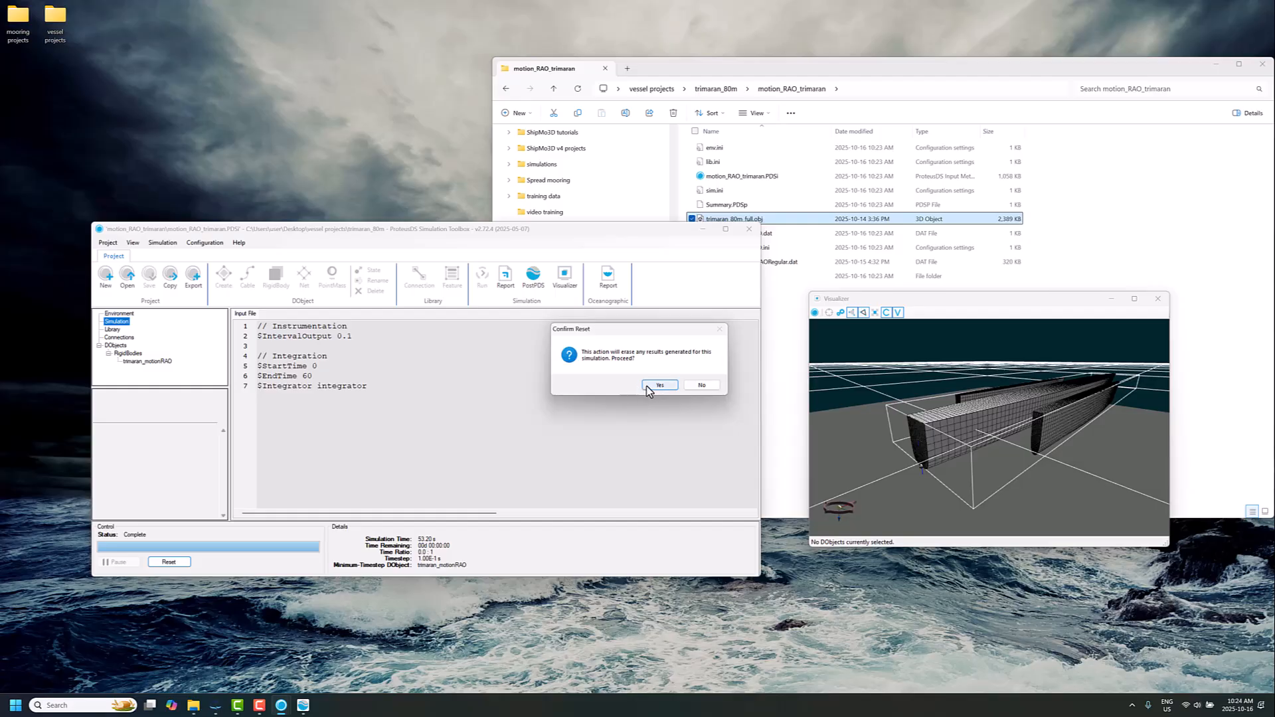
# Step: Set WaveType to 1 (Airy) in the Environment input file
pyautogui.click(121, 320)
pyautogui.click(120, 313)
pyautogui.scroll(-4, 339, 431)
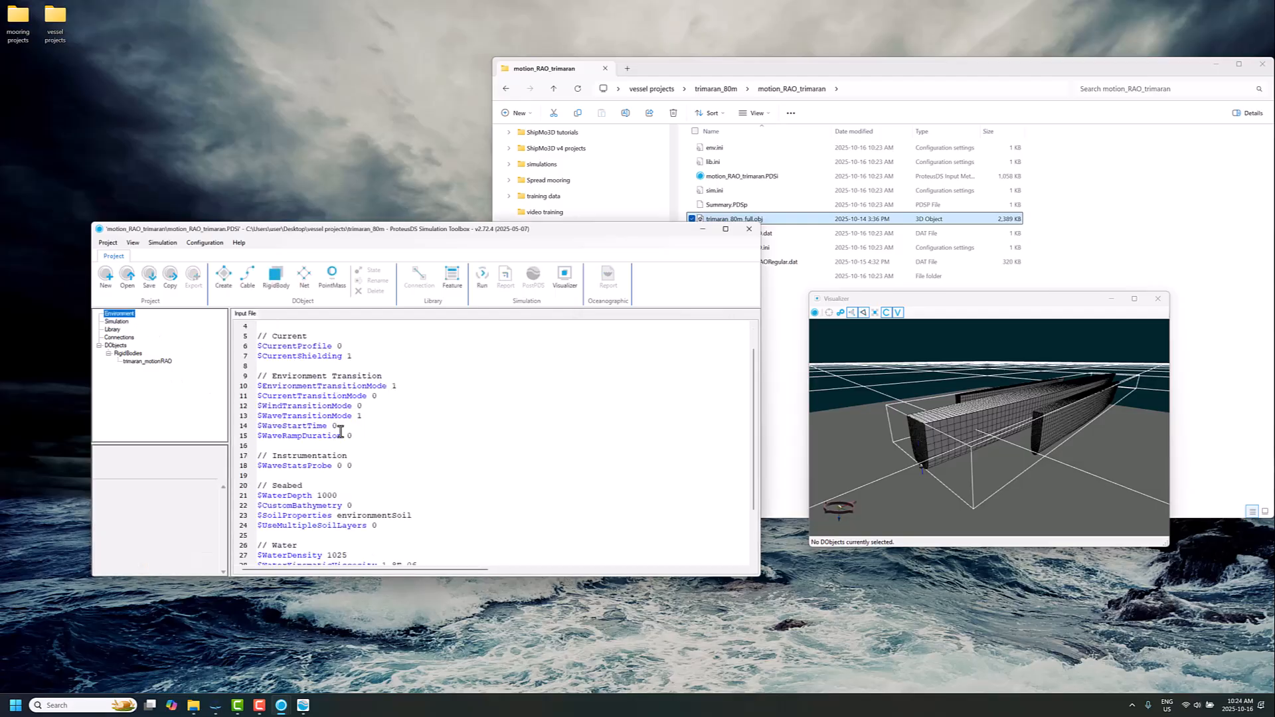
pyautogui.click(330, 526)
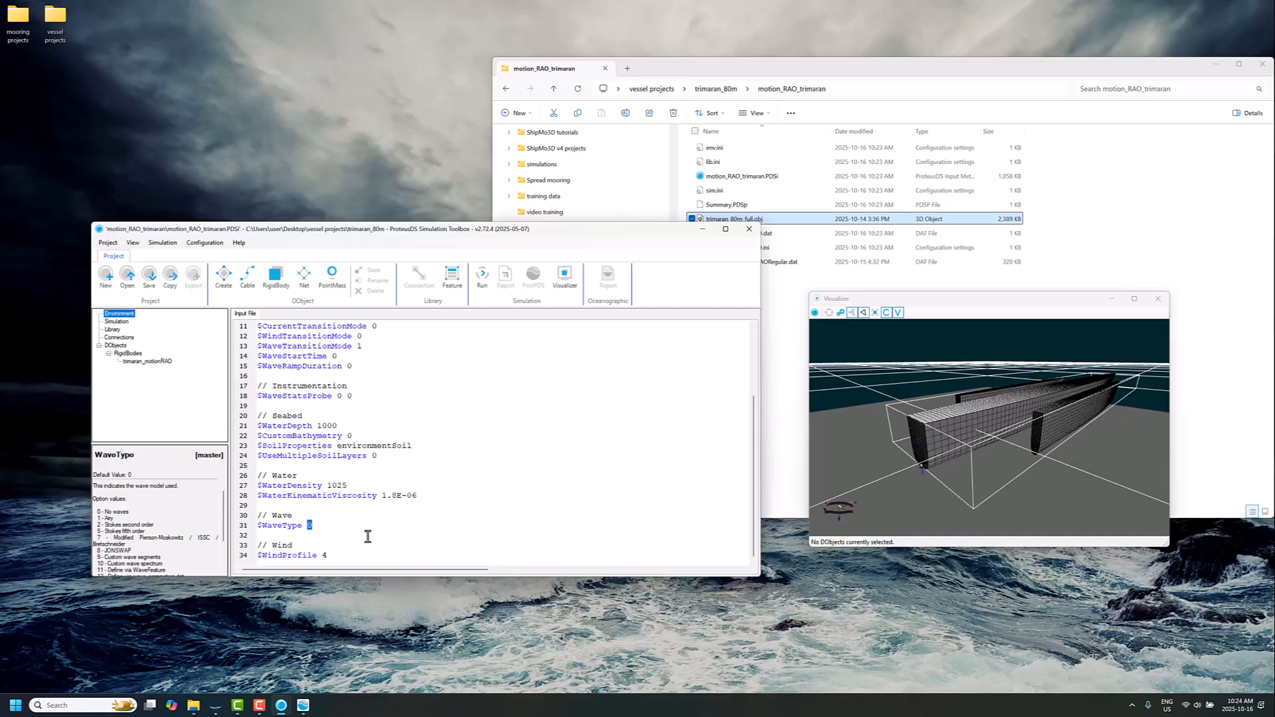
pyautogui.write('1')
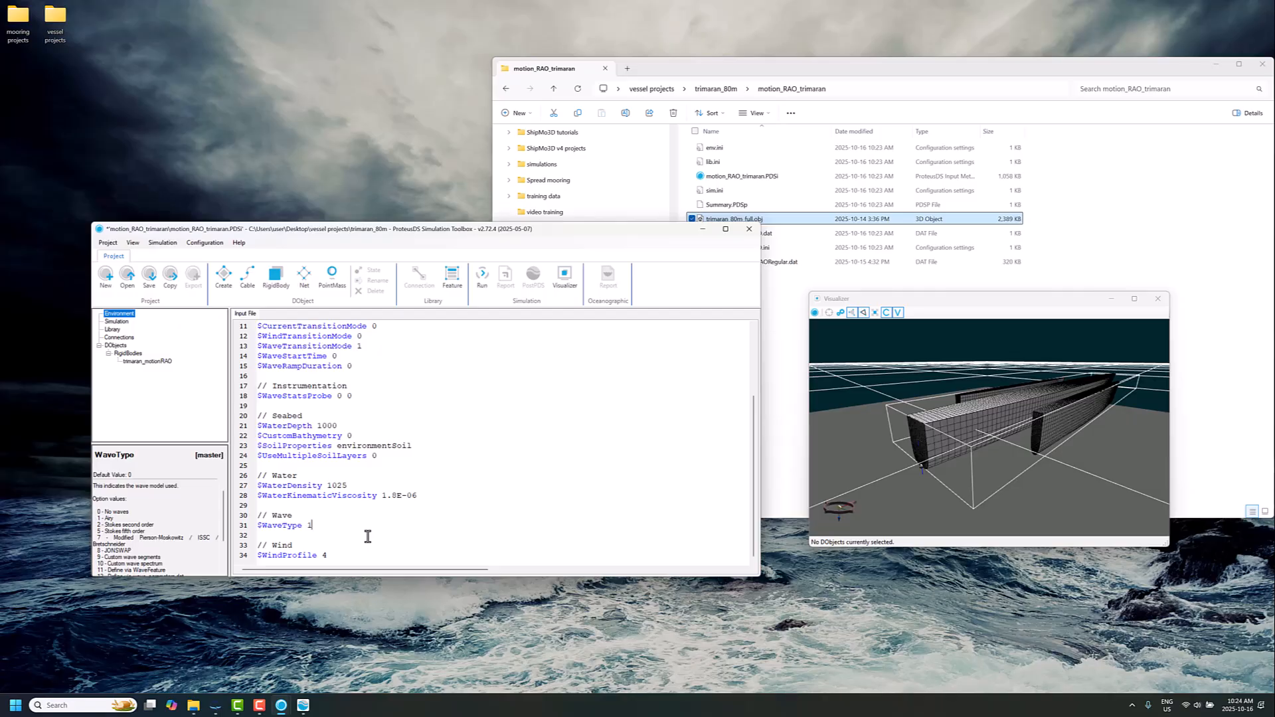
# Step: Add the WaveHeight, WaveHeading and WavePeriod properties below WaveType and set WavePeriod to 25
pyautogui.click(317, 509)
pyautogui.scroll(-1, 292, 543)
pyautogui.click(317, 507)
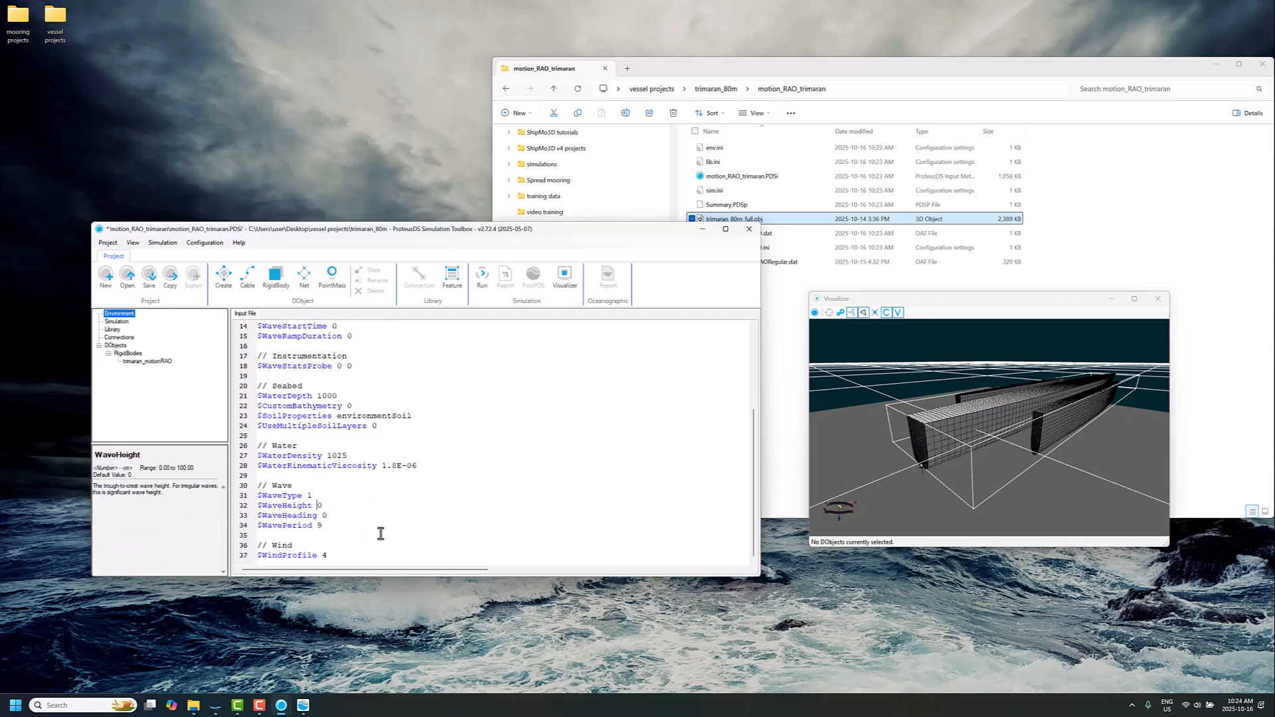
pyautogui.press('Down')
pyautogui.press('Down')
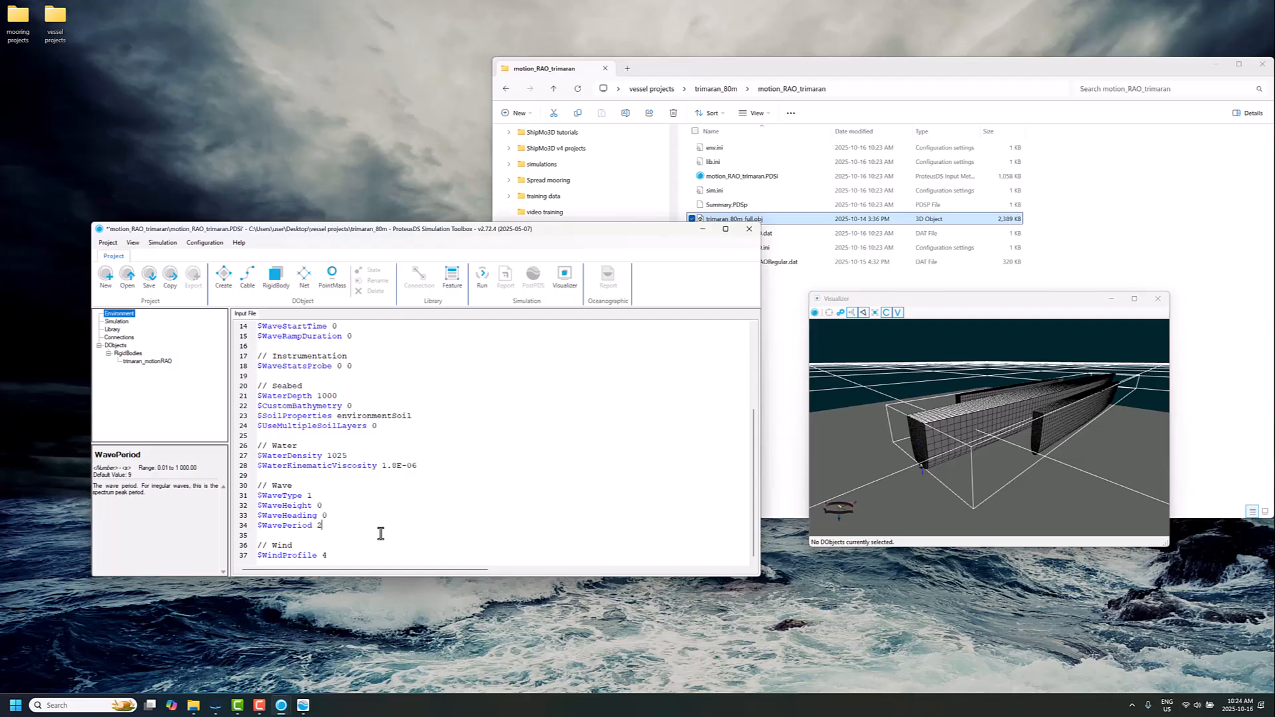
# Step: Set WaveHeight to 15 in the Environment input file and review the wave property lines
pyautogui.press('Up')
pyautogui.press('Up')
pyautogui.press('Left')
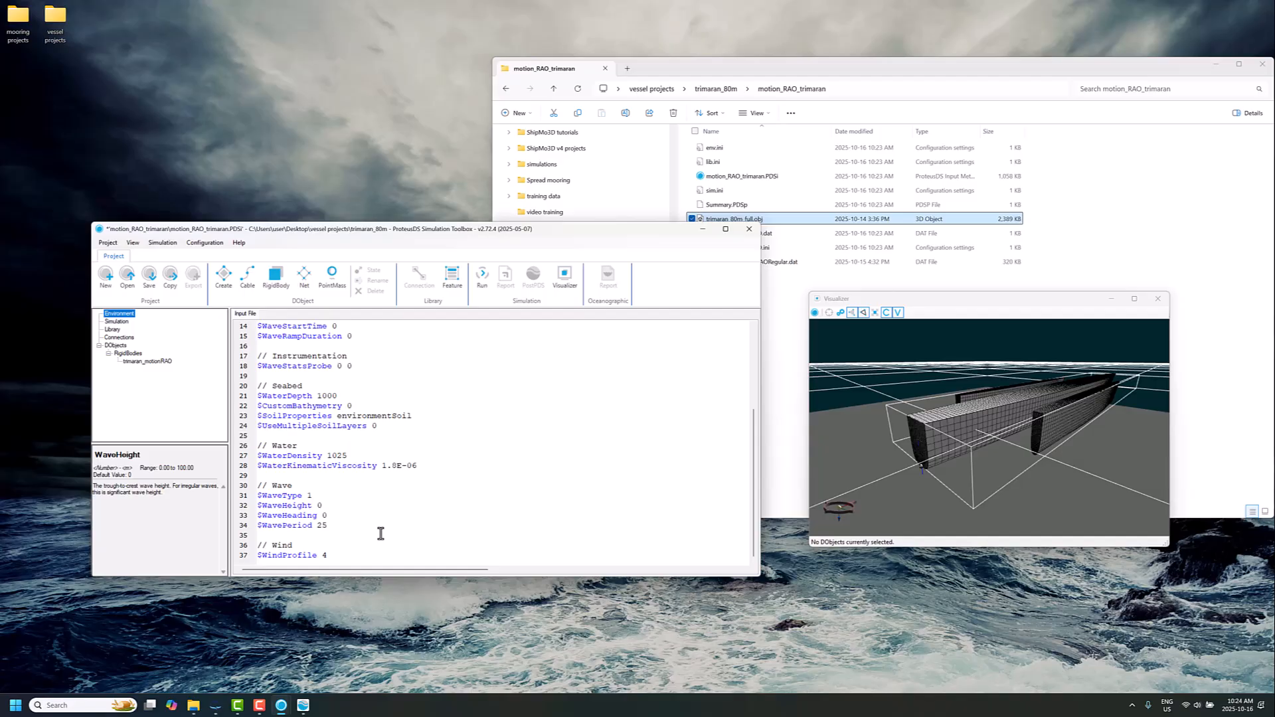
pyautogui.press('Down')
pyautogui.press('Down')
pyautogui.hotkey('shift', 'Home')
pyautogui.press('Up')
pyautogui.press('Up')
pyautogui.hotkey('shift', 'Down')
pyautogui.hotkey('shift', 'Down')
pyautogui.hotkey('shift', 'Down')
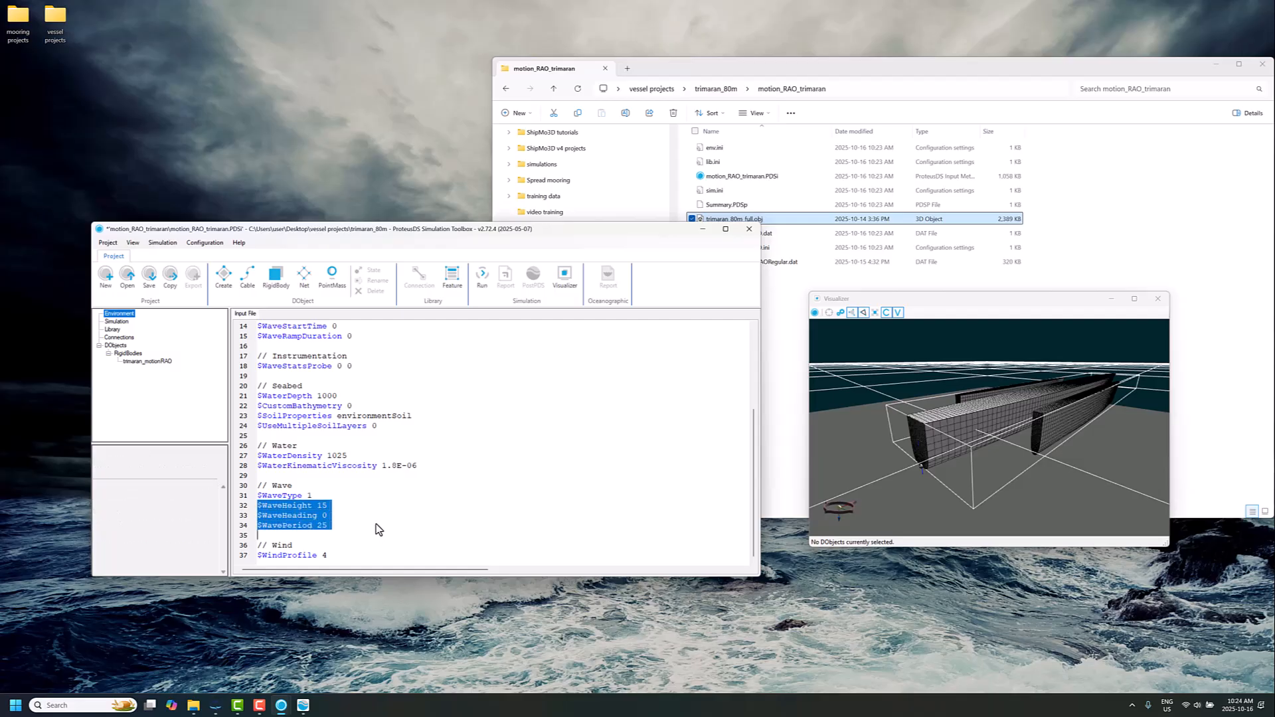
pyautogui.click(417, 506)
# Step: Save the project and run the simulation with the new wave settings
pyautogui.click(483, 275)
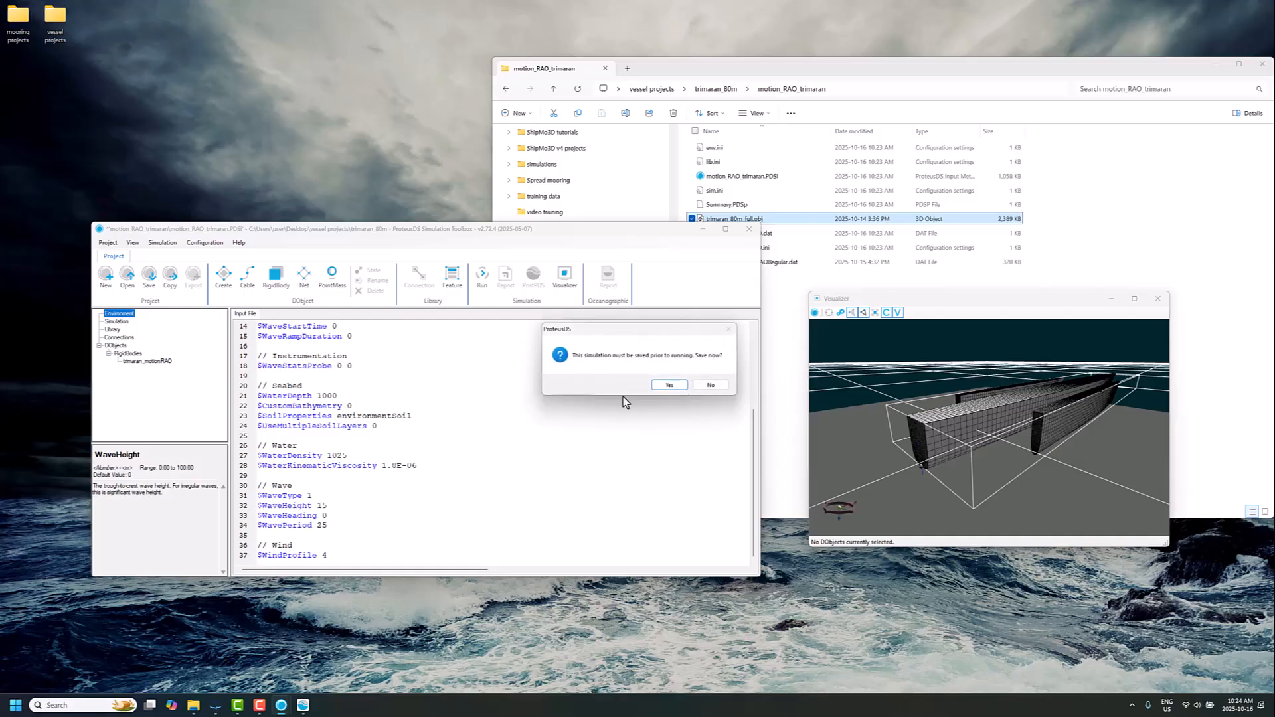
pyautogui.click(669, 385)
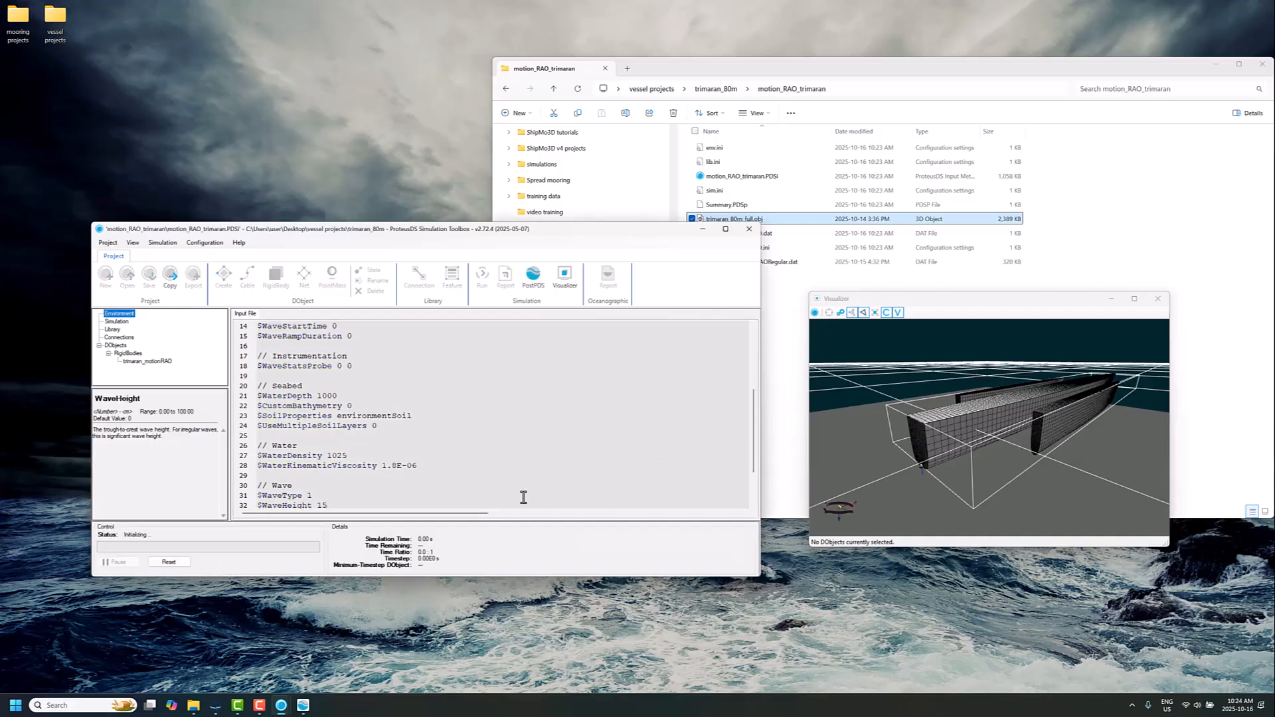
pyautogui.scroll(-2, 459, 460)
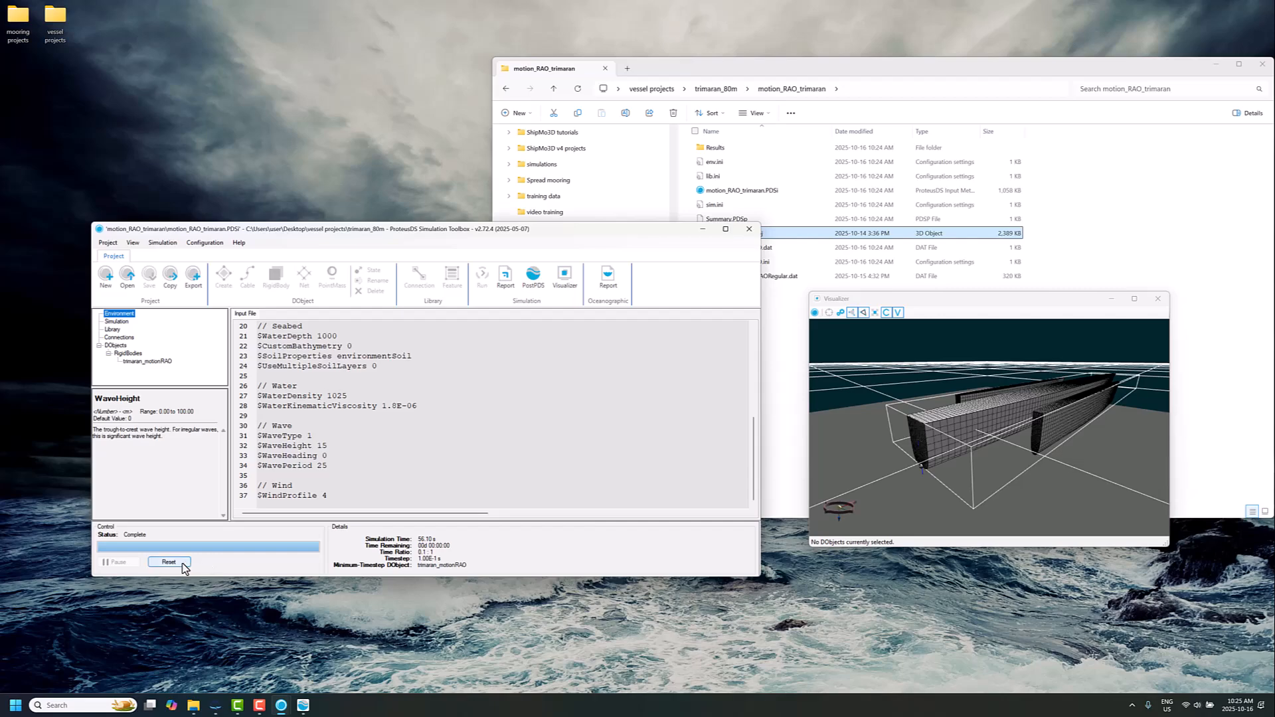
# Step: Orbit the trimaran in the Visualizer to compare the hull's orientation with the axis directions
pyautogui.moveTo(917, 458); pyautogui.dragTo(942, 475)
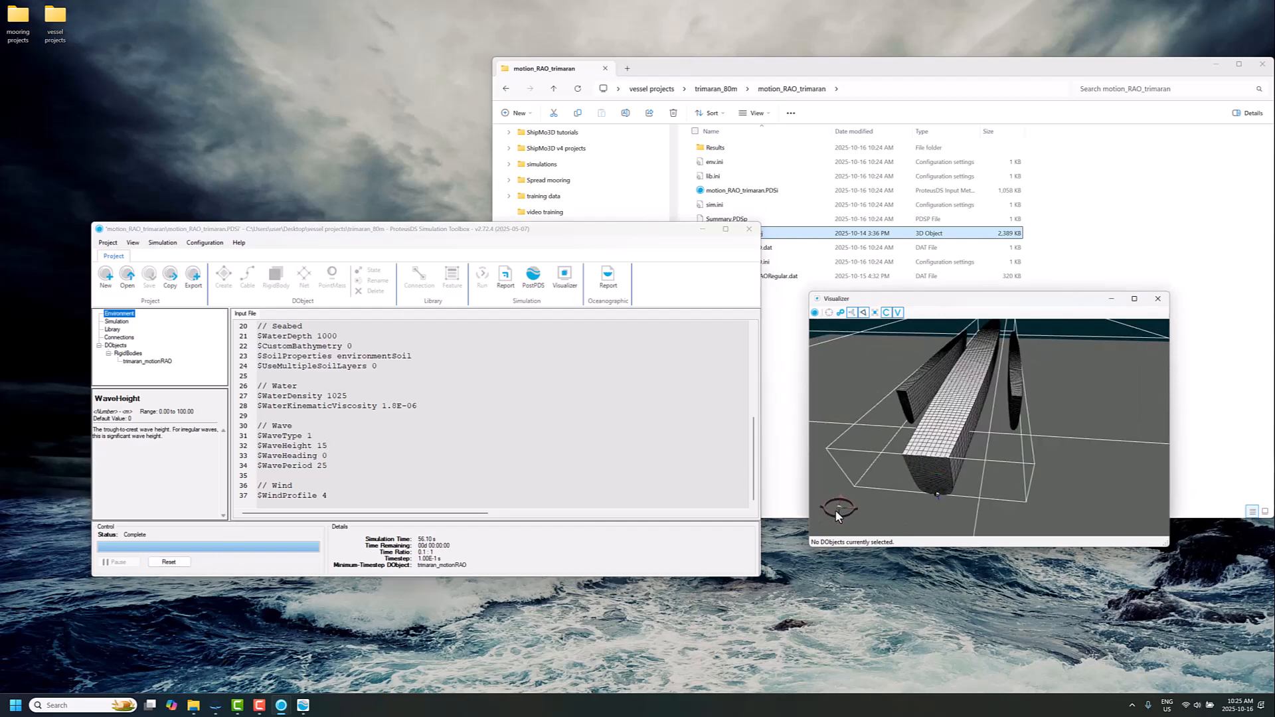
pyautogui.moveTo(835, 509); pyautogui.dragTo(926, 450)
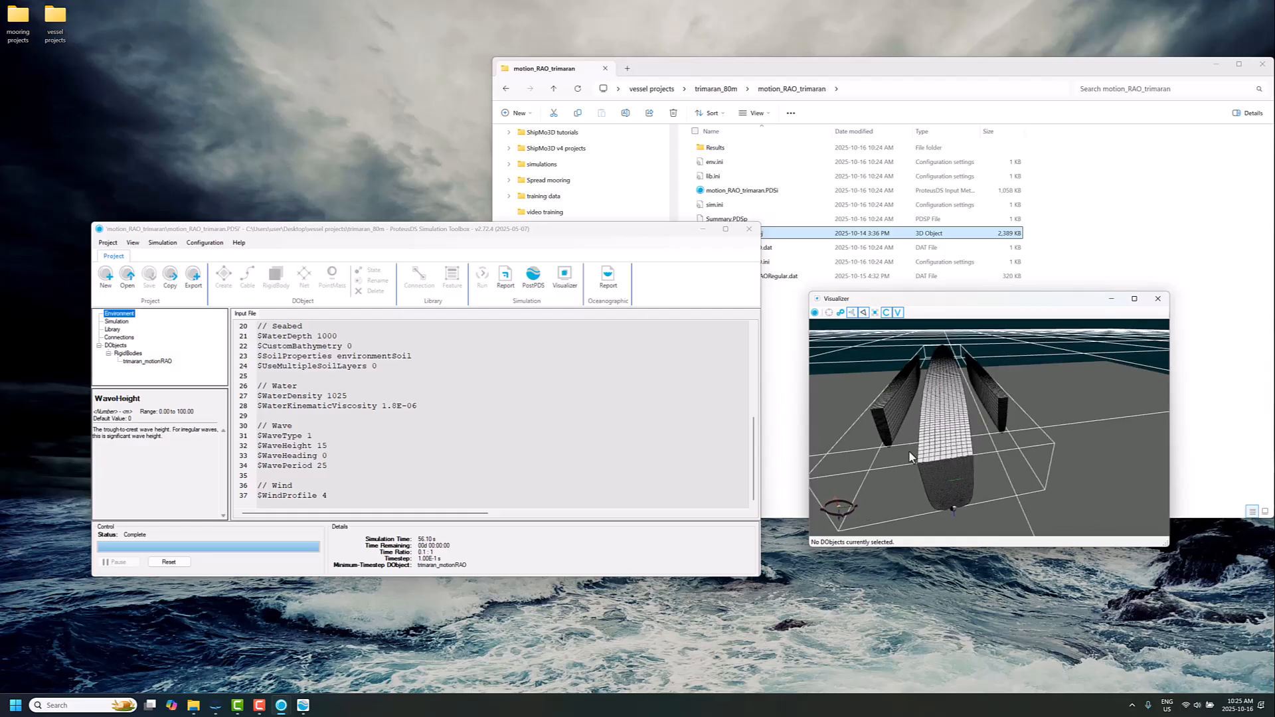
pyautogui.moveTo(842, 507); pyautogui.dragTo(931, 458)
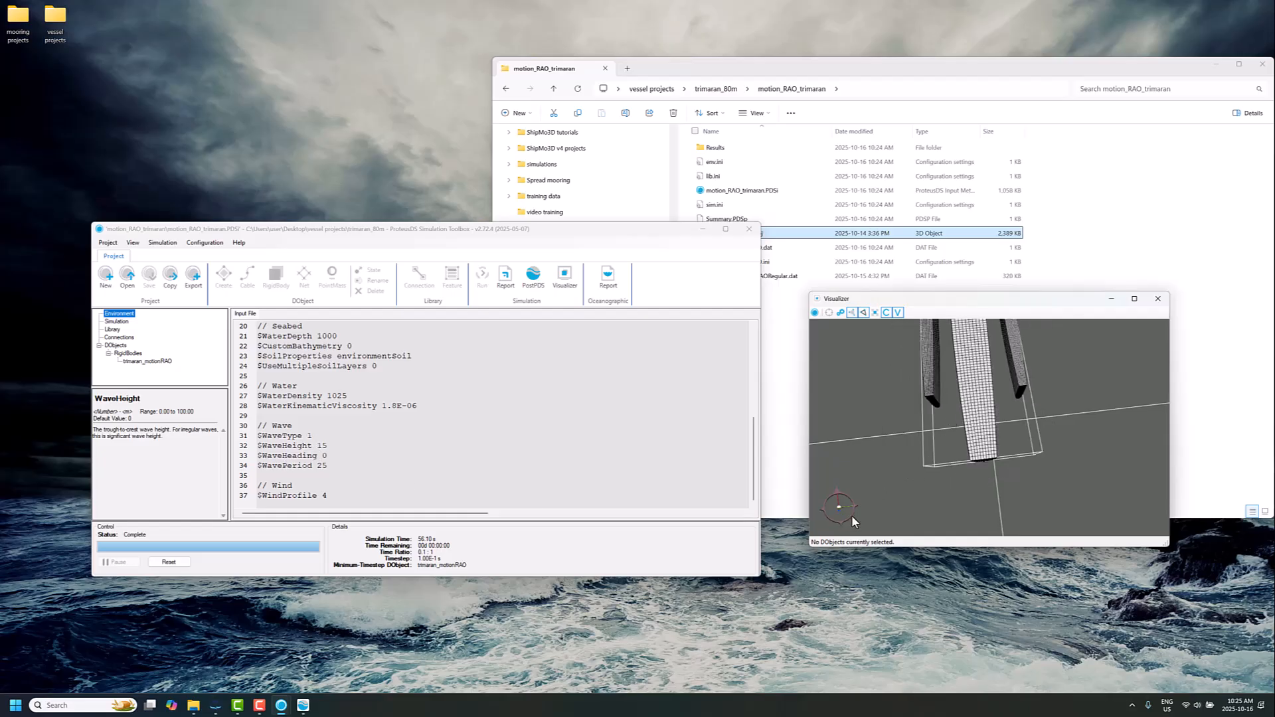
# Step: Reset the simulation results and set the environment's WaveHeading to 180
pyautogui.click(183, 563)
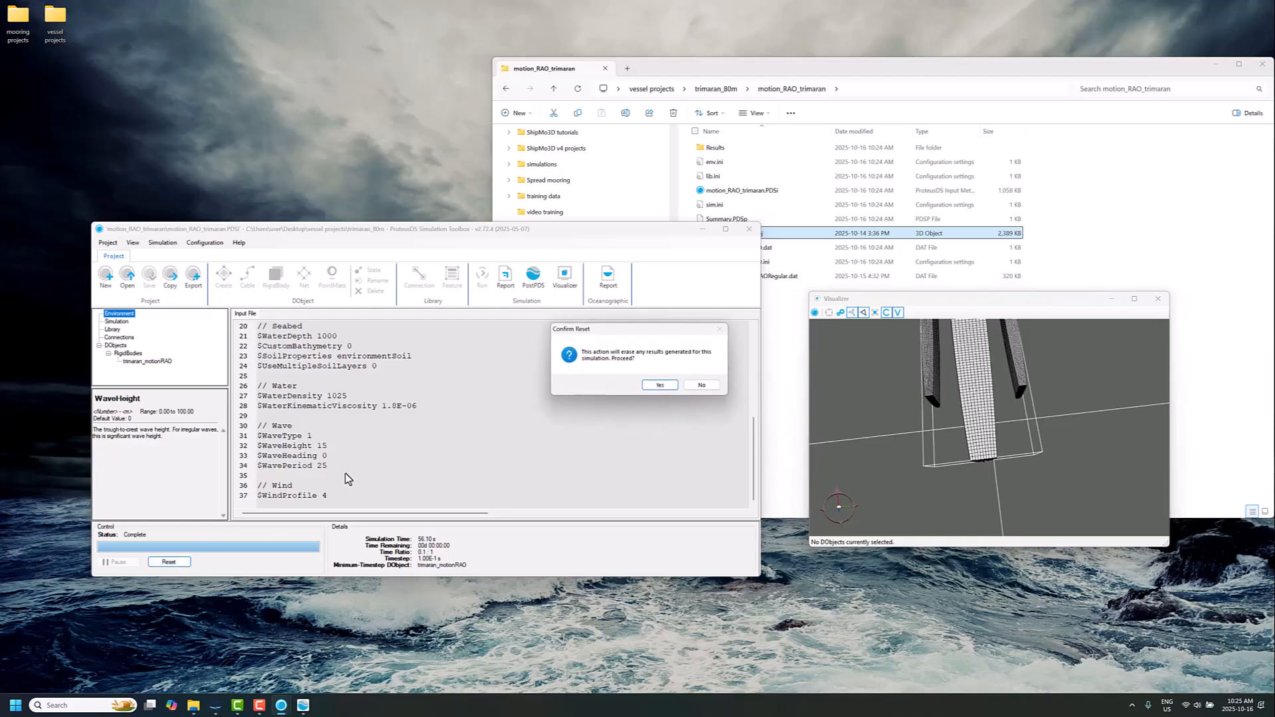
pyautogui.click(645, 389)
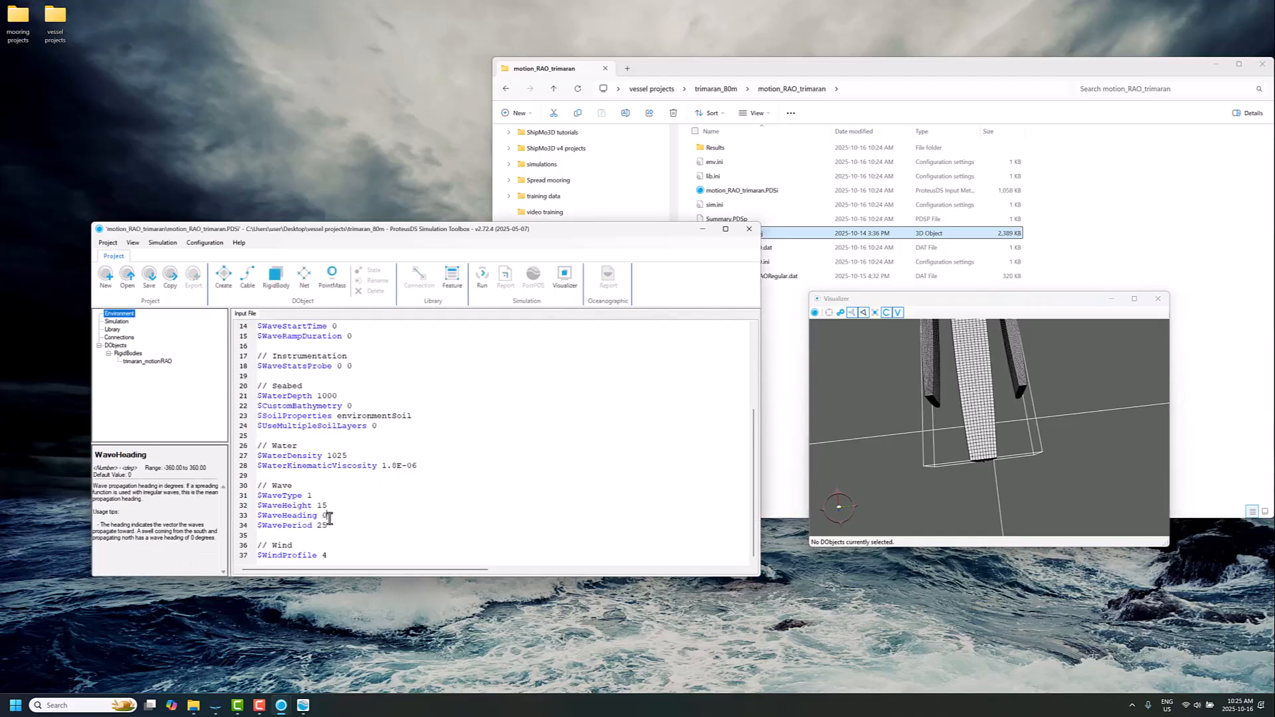
pyautogui.write('18')
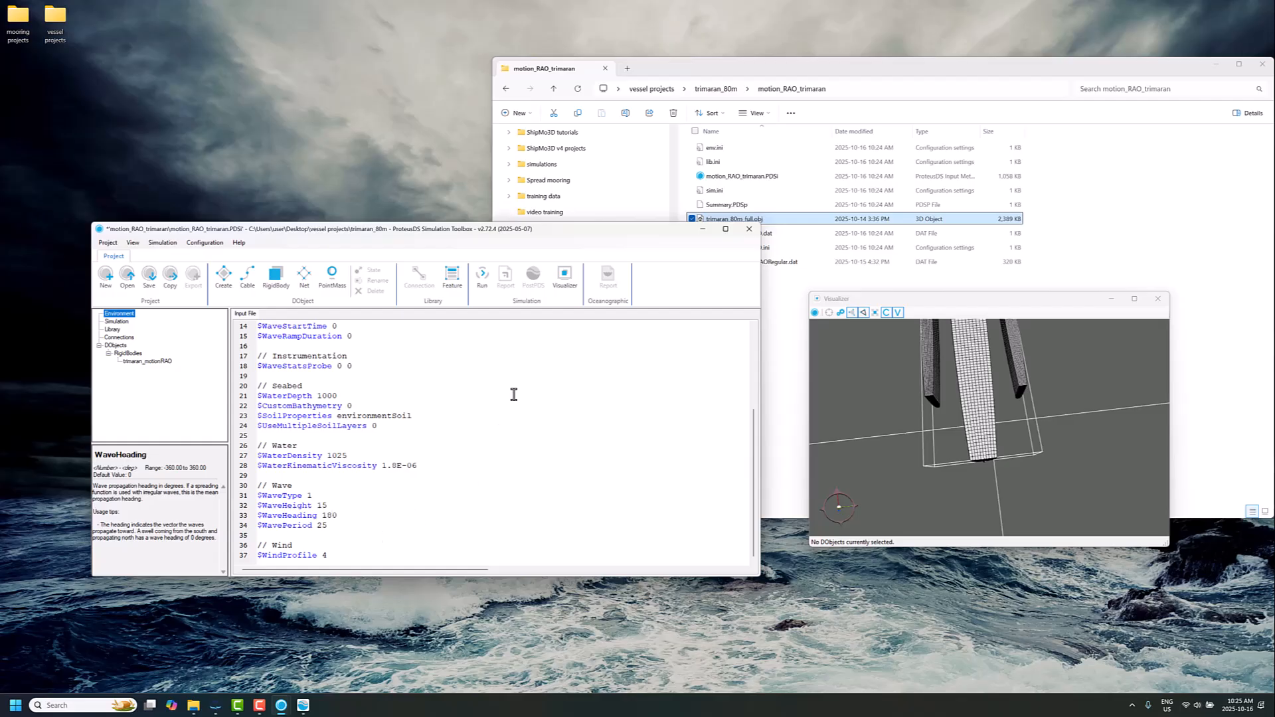
# Step: Save and run the simulation with the 180-degree wave heading, and reload its results in PostPDS
pyautogui.click(482, 278)
pyautogui.click(663, 384)
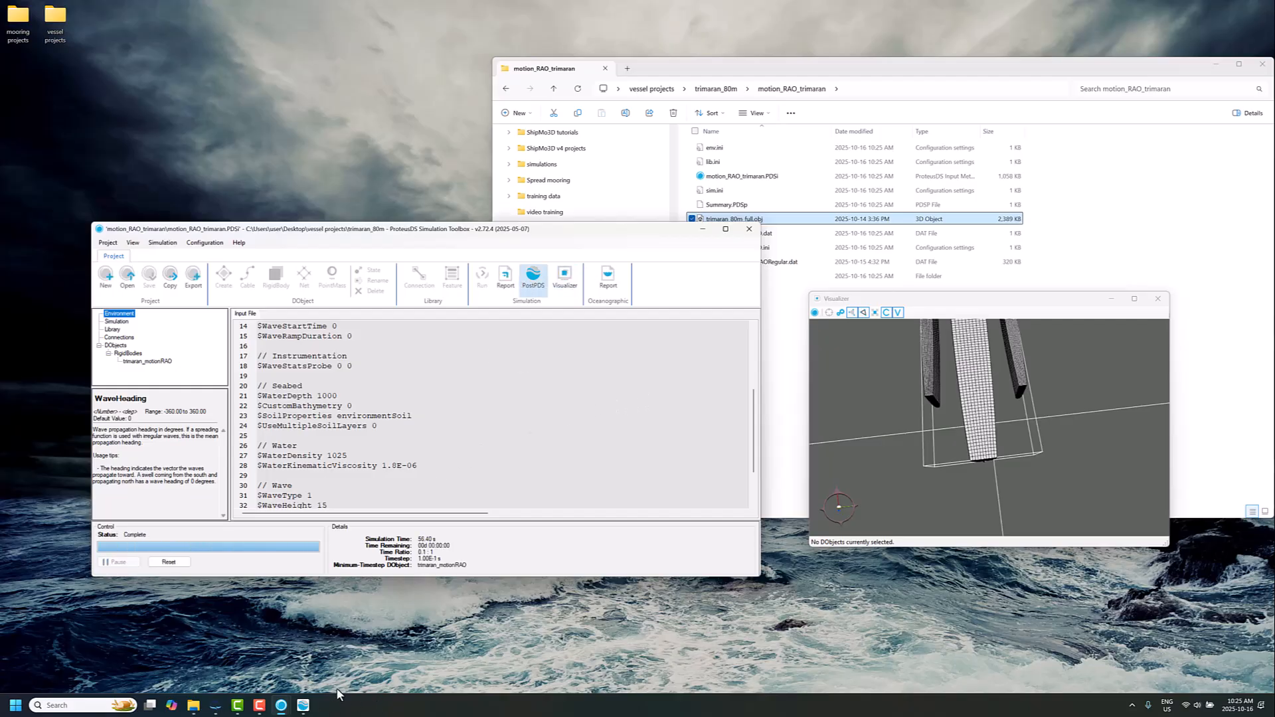
pyautogui.click(305, 706)
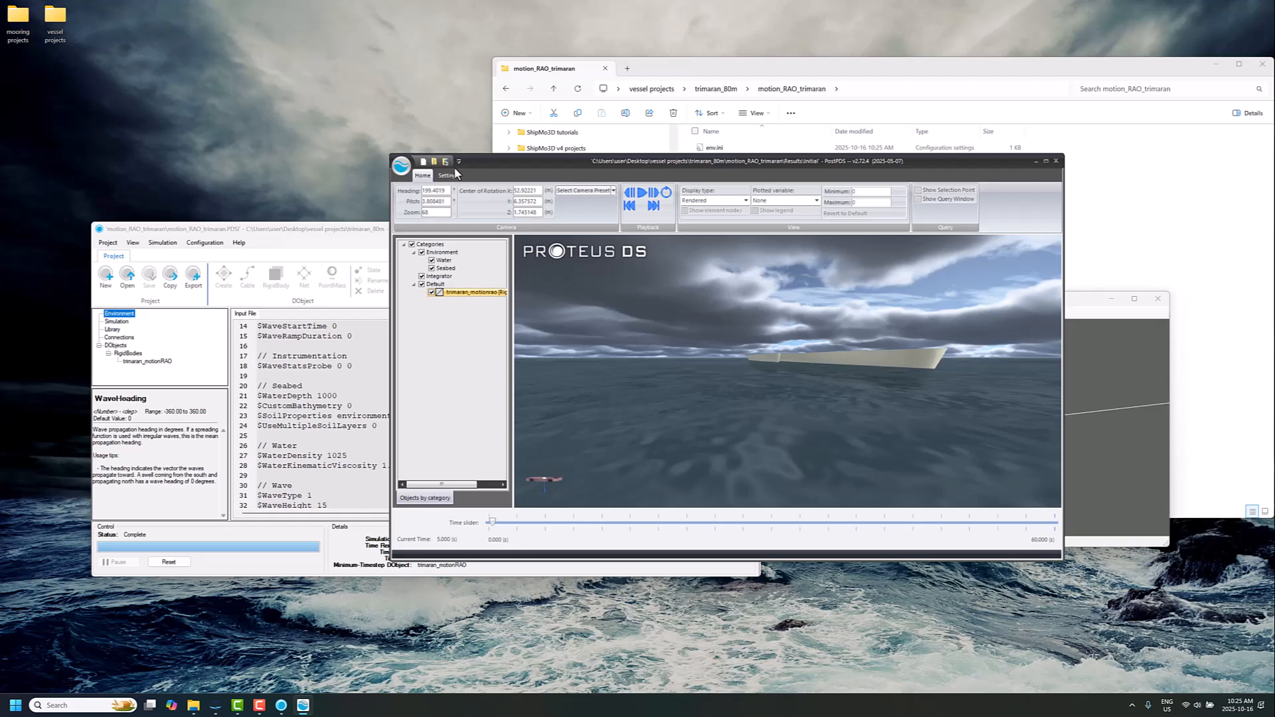
pyautogui.click(447, 162)
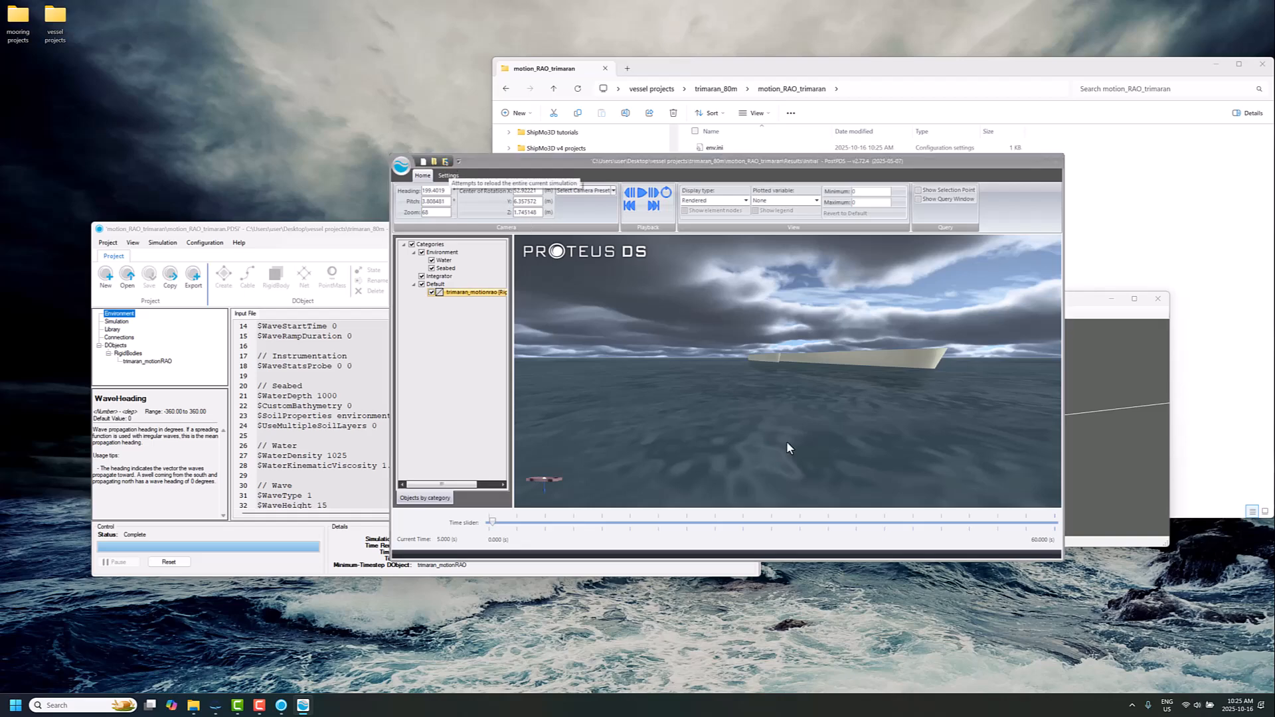
pyautogui.click(698, 380)
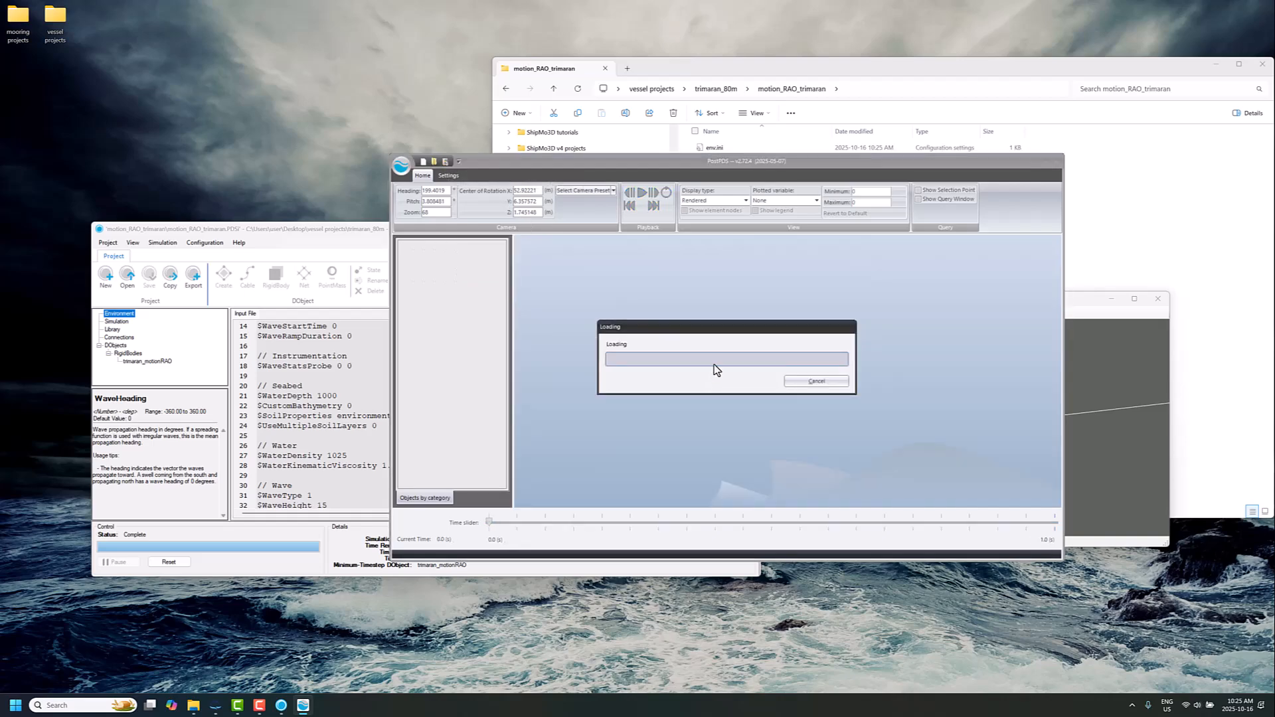
pyautogui.moveTo(709, 370); pyautogui.dragTo(606, 384)
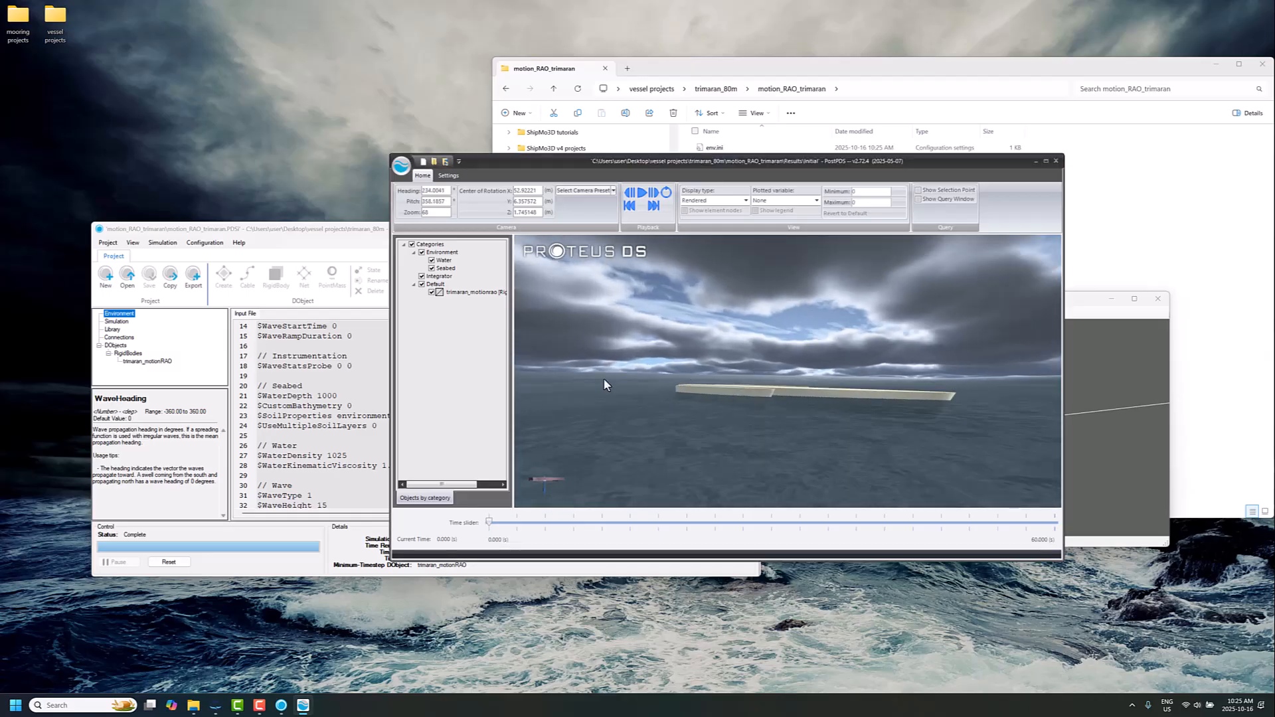
# Step: Review the wave height, heading and period lines in the Environment input file
pyautogui.click(306, 396)
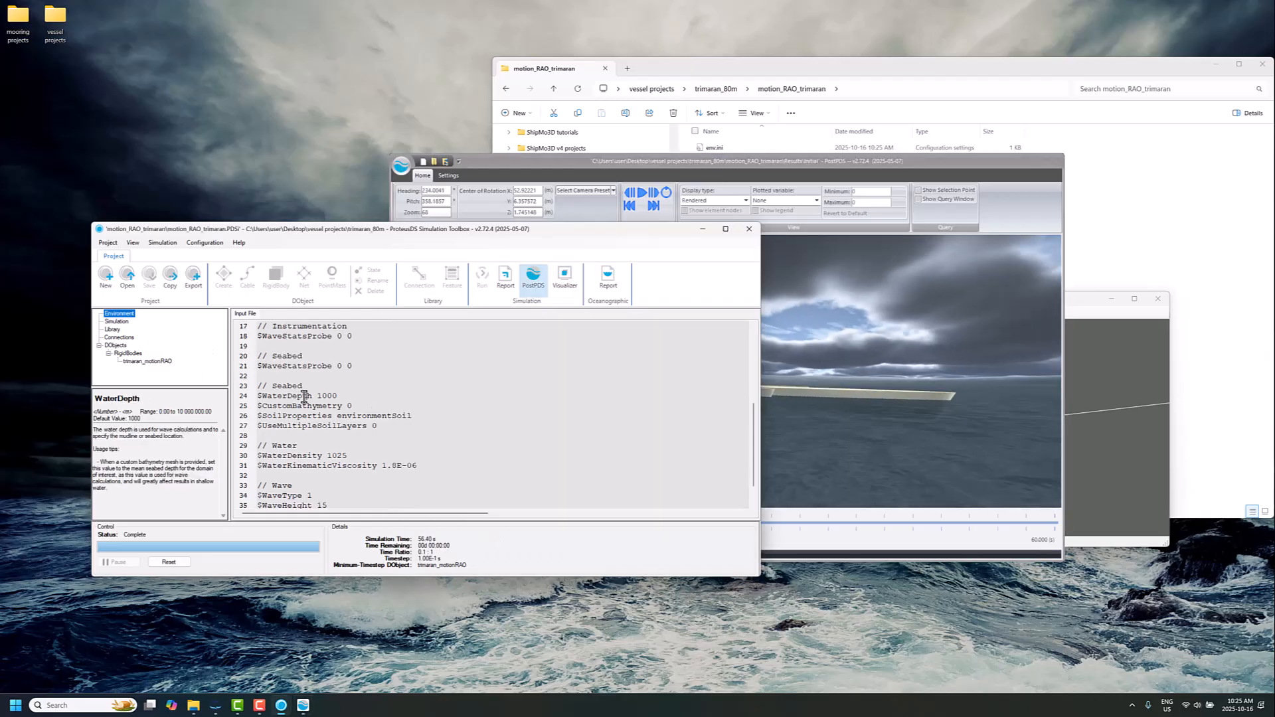
pyautogui.scroll(5, 306, 396)
pyautogui.scroll(-5, 306, 396)
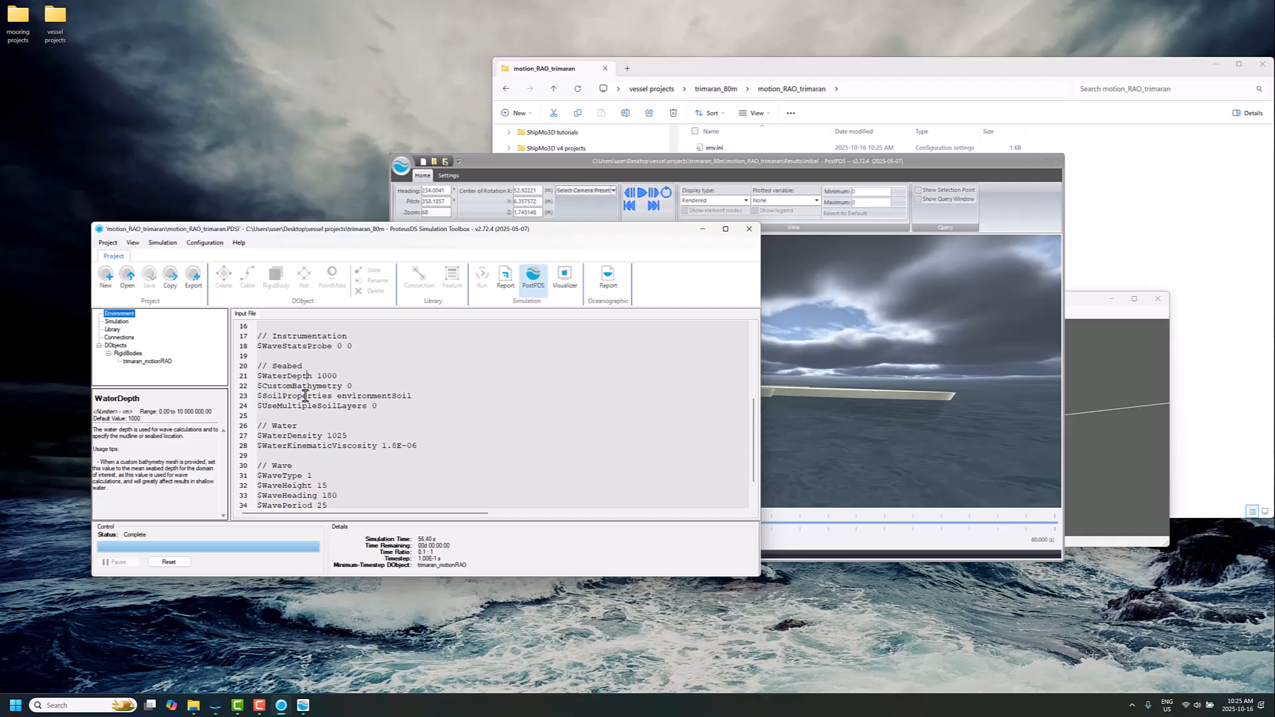
# Step: Play back the trimaran's motion in PostPDS, viewing the hull from above and below the water, and pause the playback
pyautogui.click(842, 418)
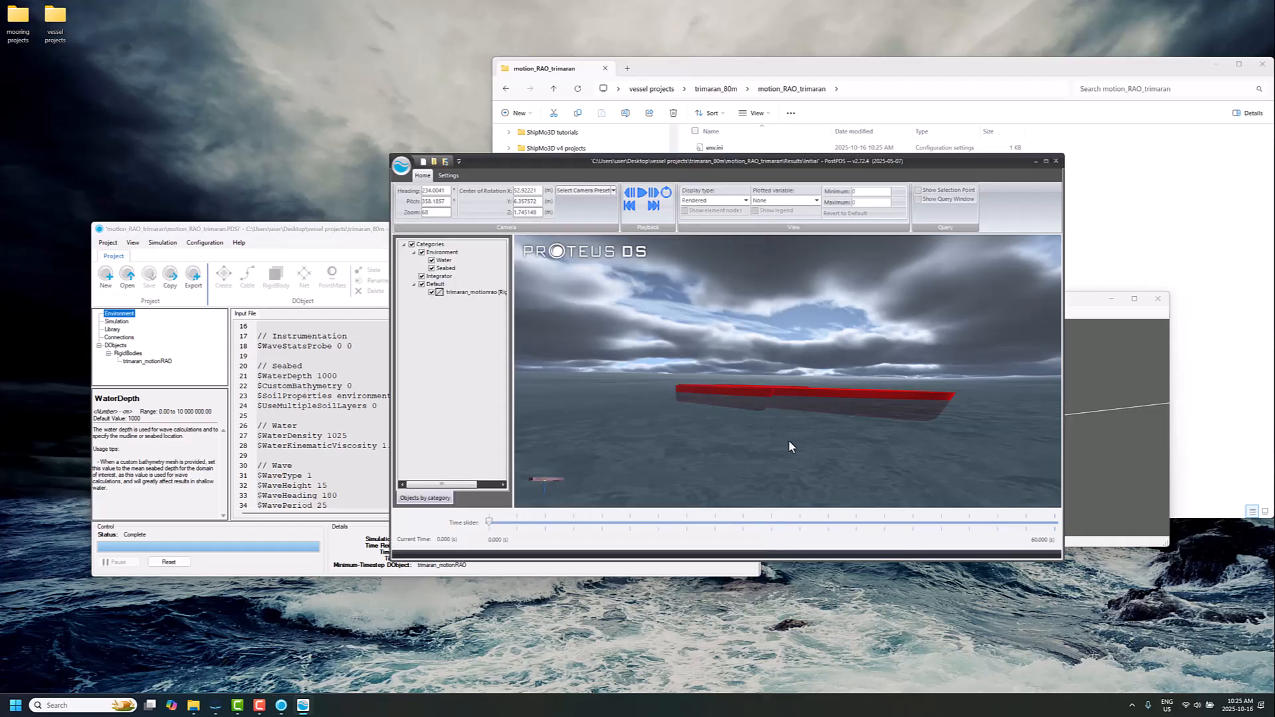
pyautogui.click(643, 194)
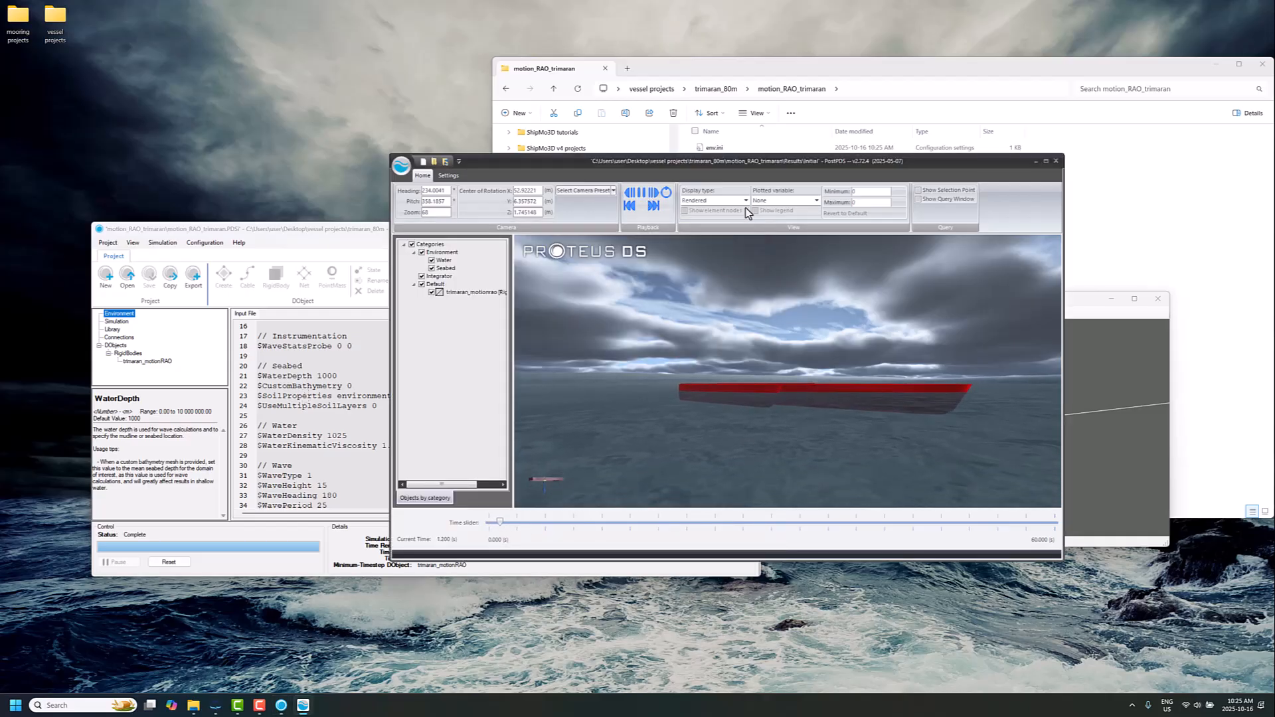
pyautogui.moveTo(752, 160); pyautogui.dragTo(811, 100)
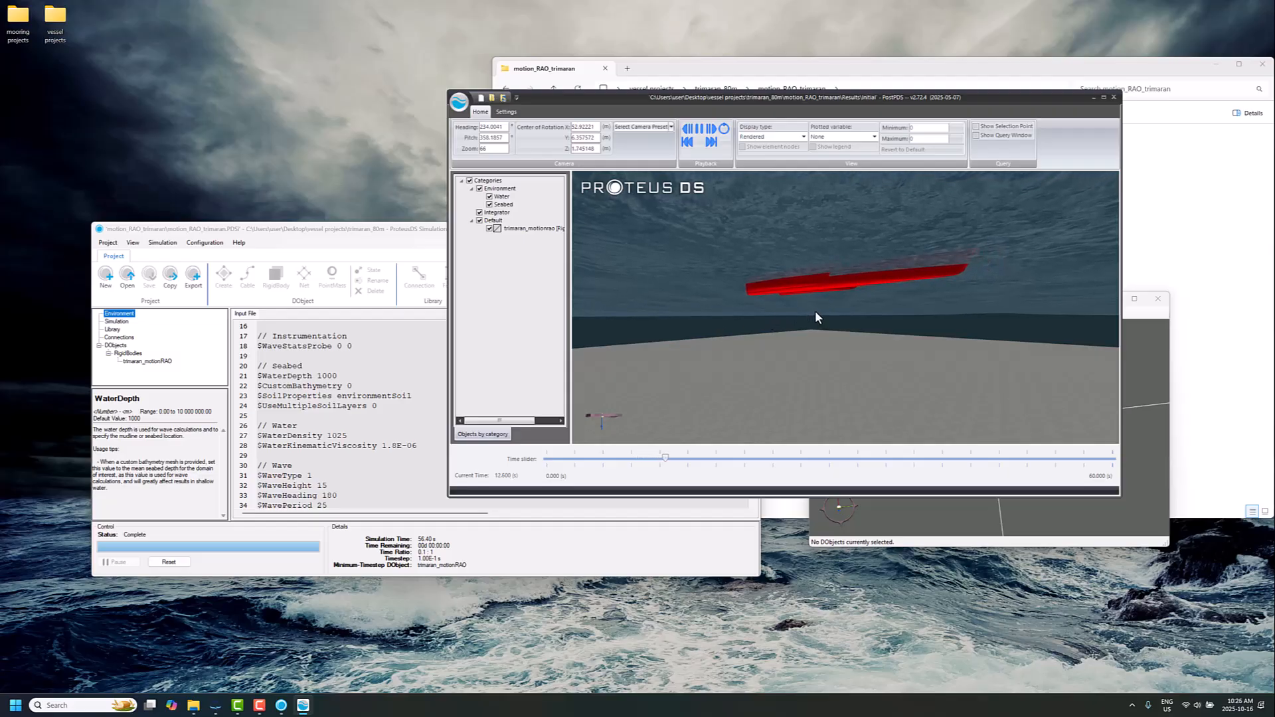
pyautogui.moveTo(849, 320)
pyautogui.mouseDown()
pyautogui.moveTo(882, 341)
pyautogui.moveTo(838, 304)
pyautogui.mouseUp()
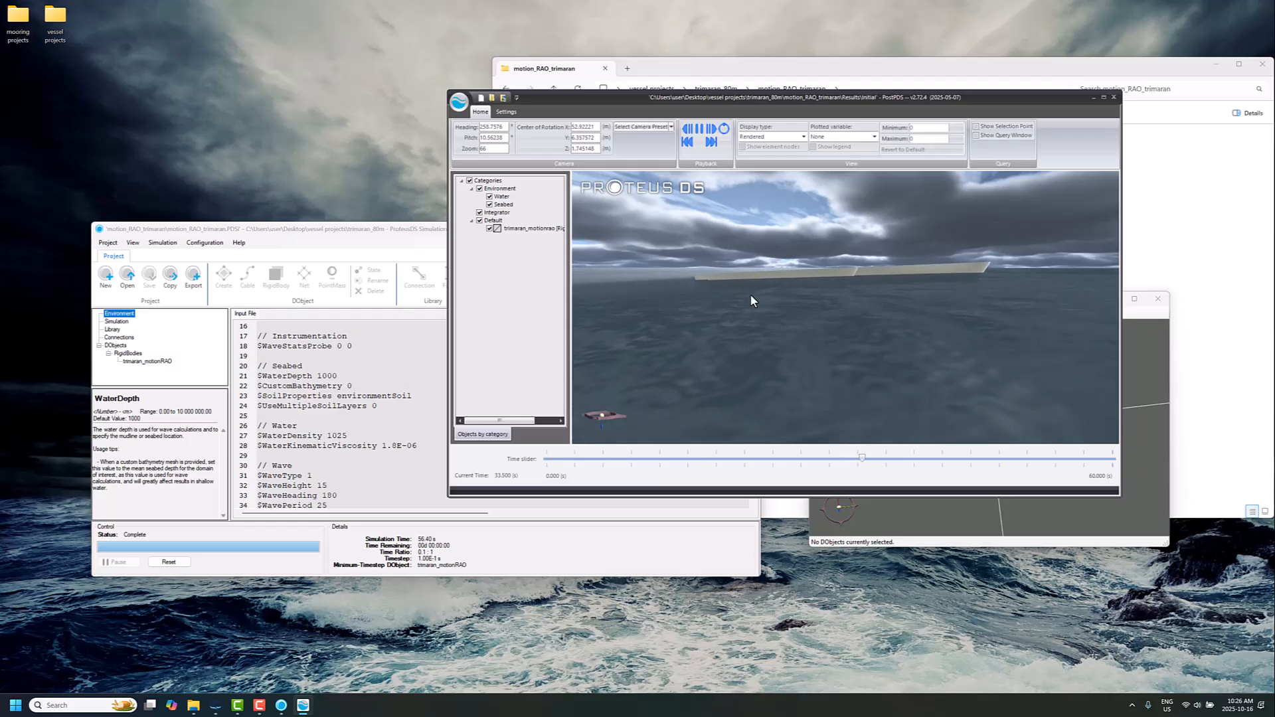
pyautogui.click(703, 138)
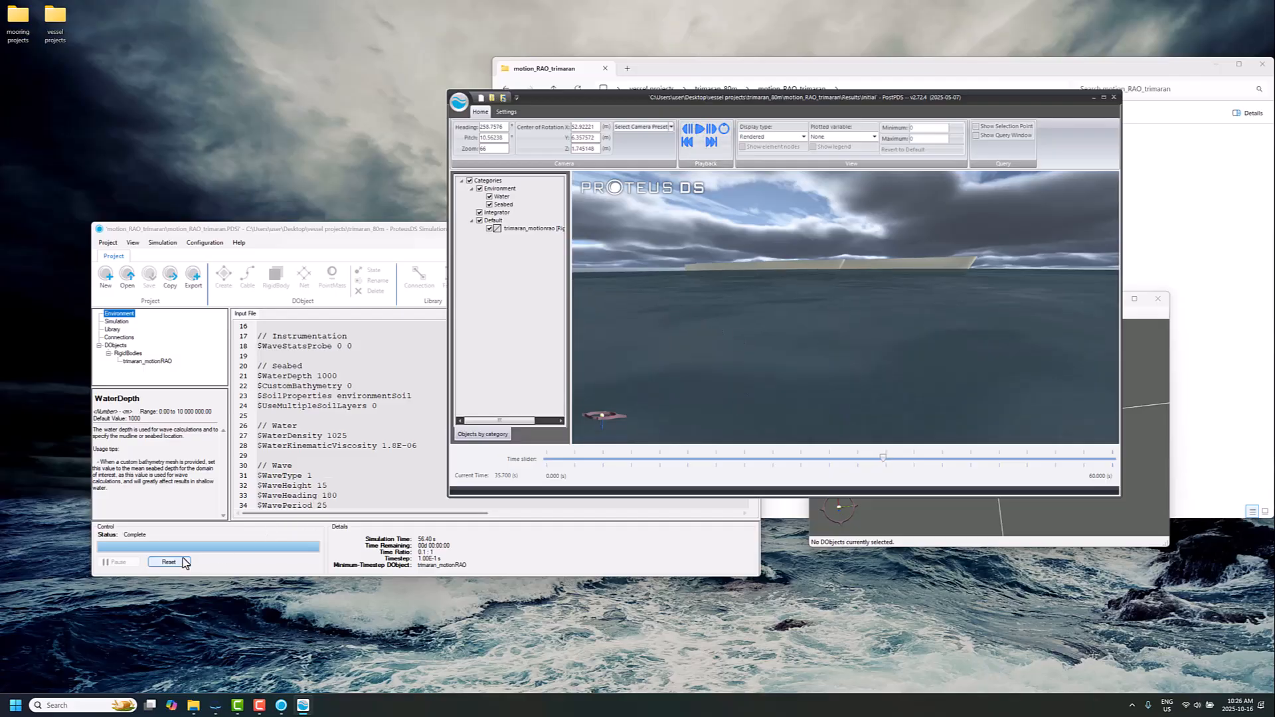
# Step: Reset the simulation results, set the environment's WaveHeading to 90, and compare it with the hull axes in the Visualizer
pyautogui.click(154, 563)
pyautogui.click(659, 386)
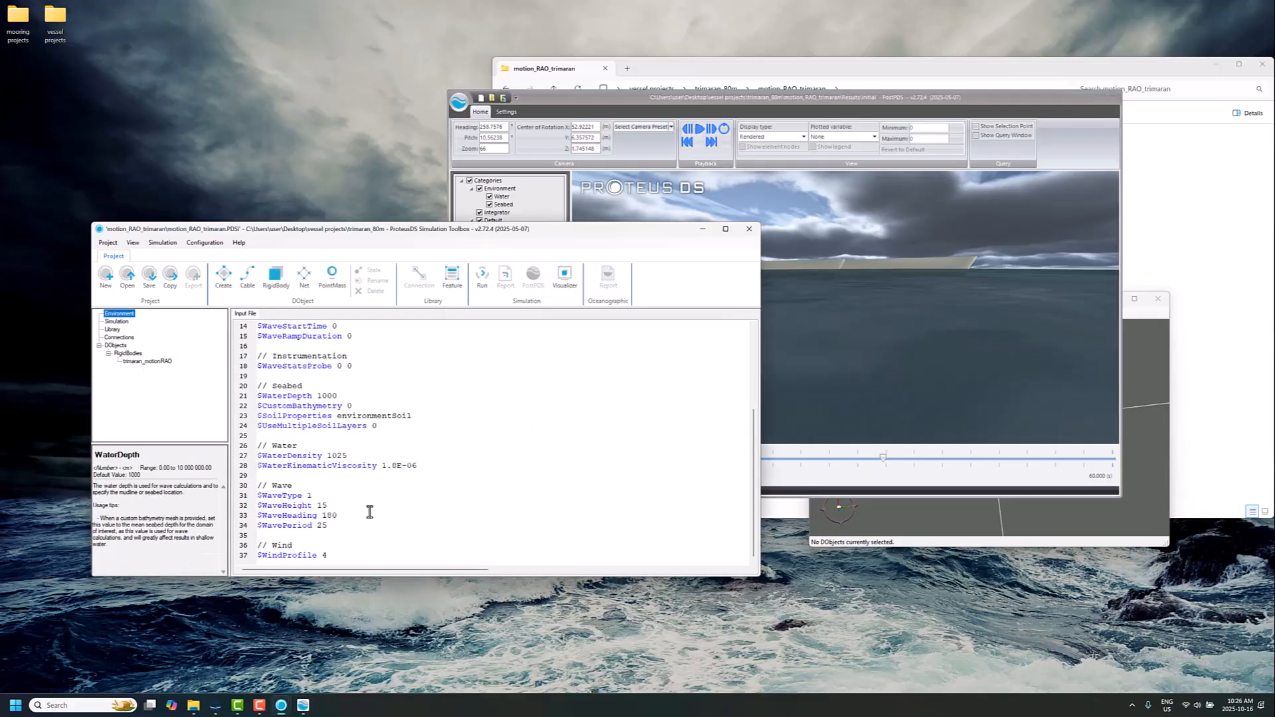
pyautogui.click(323, 516)
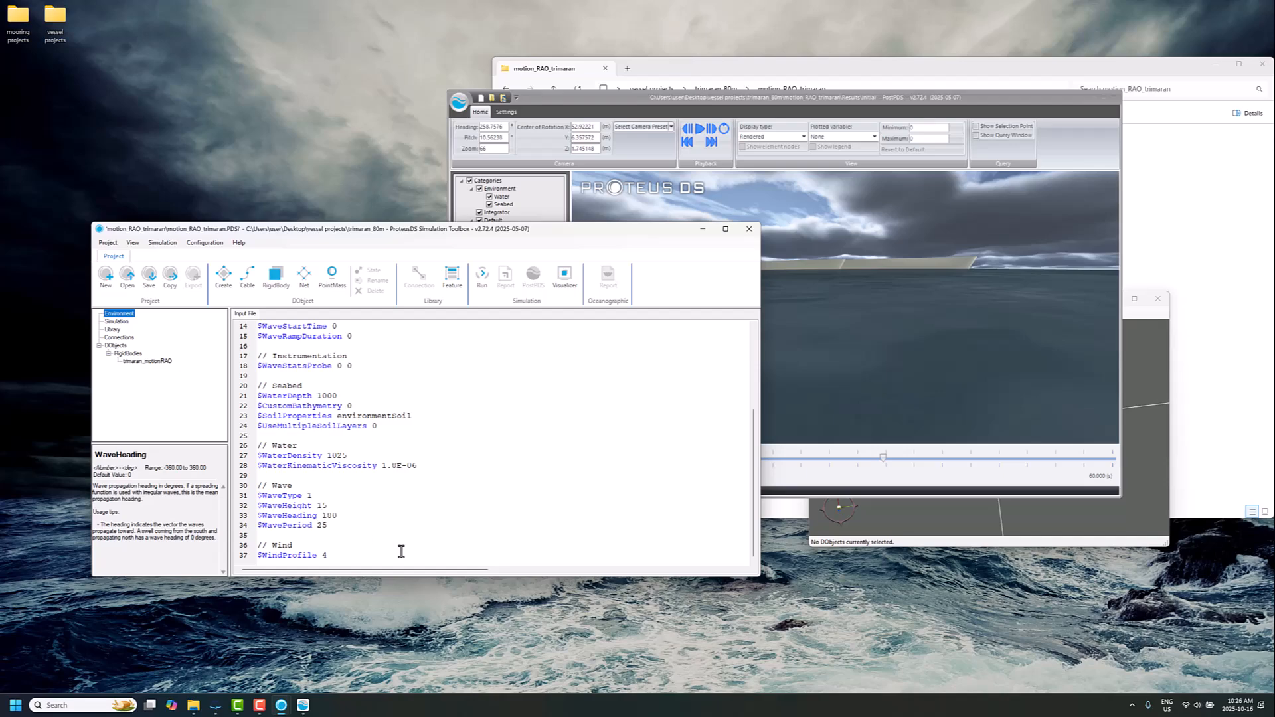
pyautogui.press('Delete')
pyautogui.press('Delete')
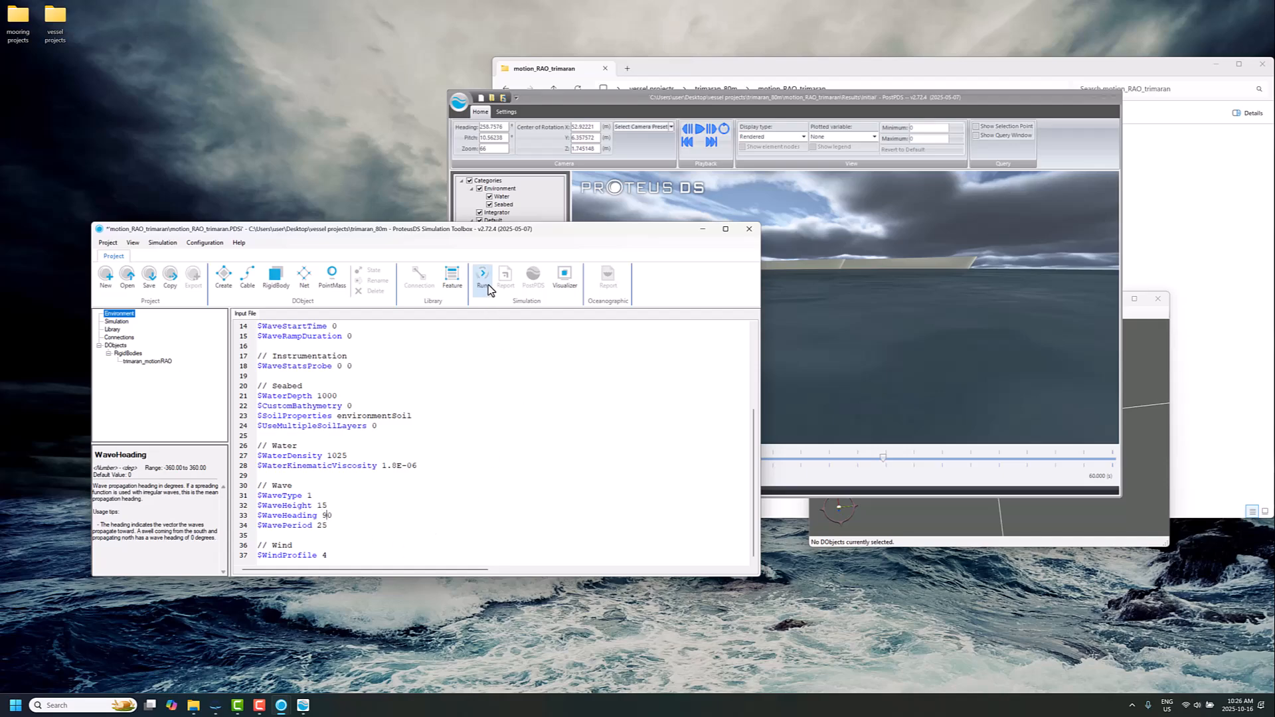
pyautogui.moveTo(334, 516); pyautogui.dragTo(240, 516)
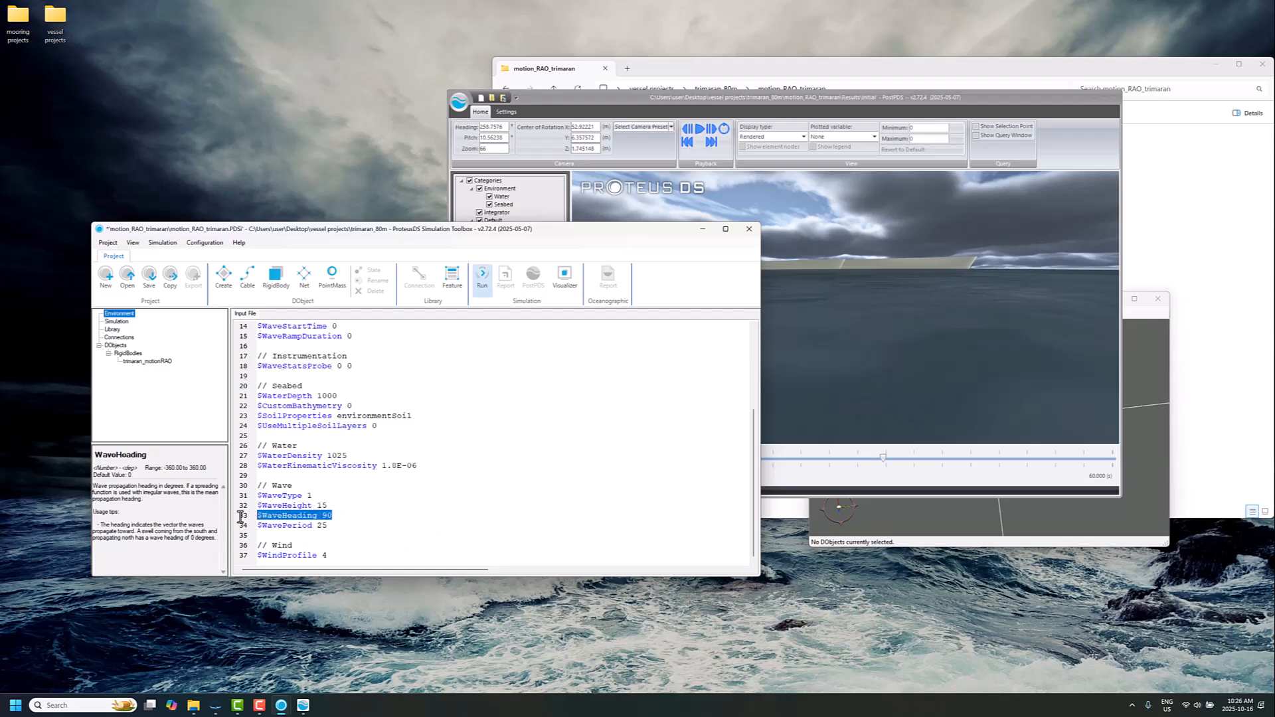
pyautogui.click(943, 521)
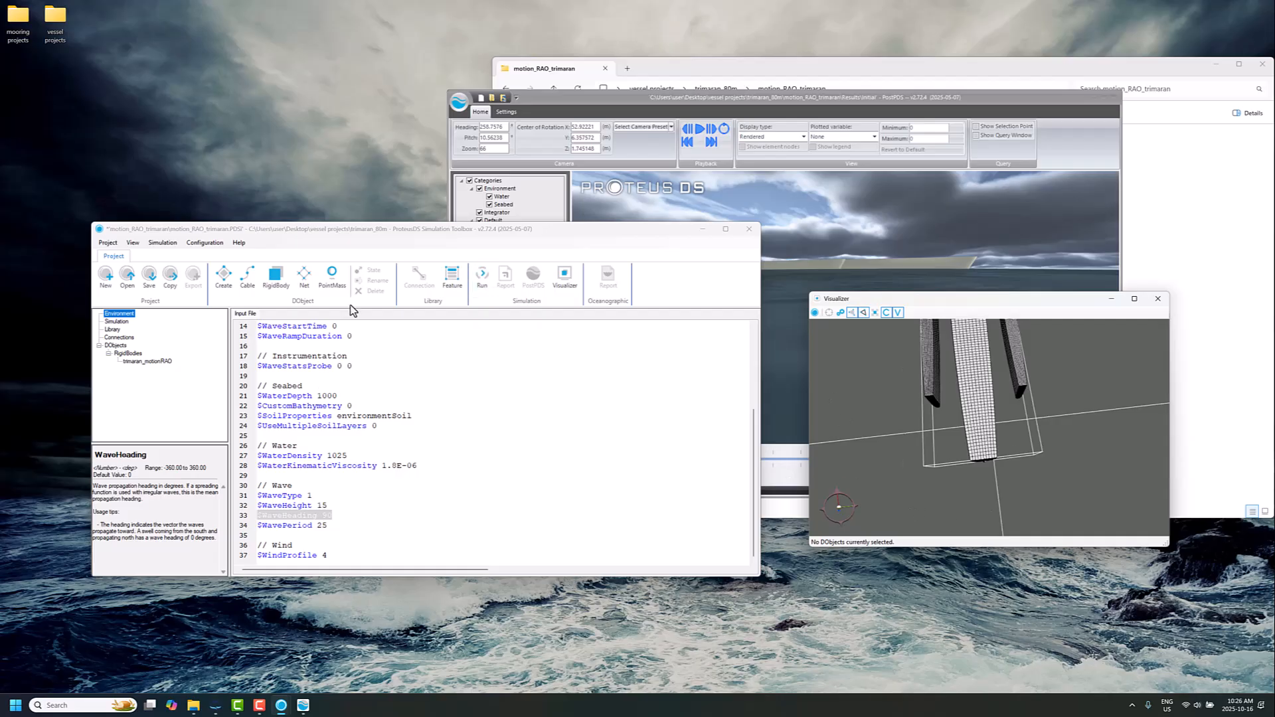
# Step: Save and run the simulation with the 90-degree wave heading, and reload its results in PostPDS
pyautogui.click(482, 278)
pyautogui.click(682, 386)
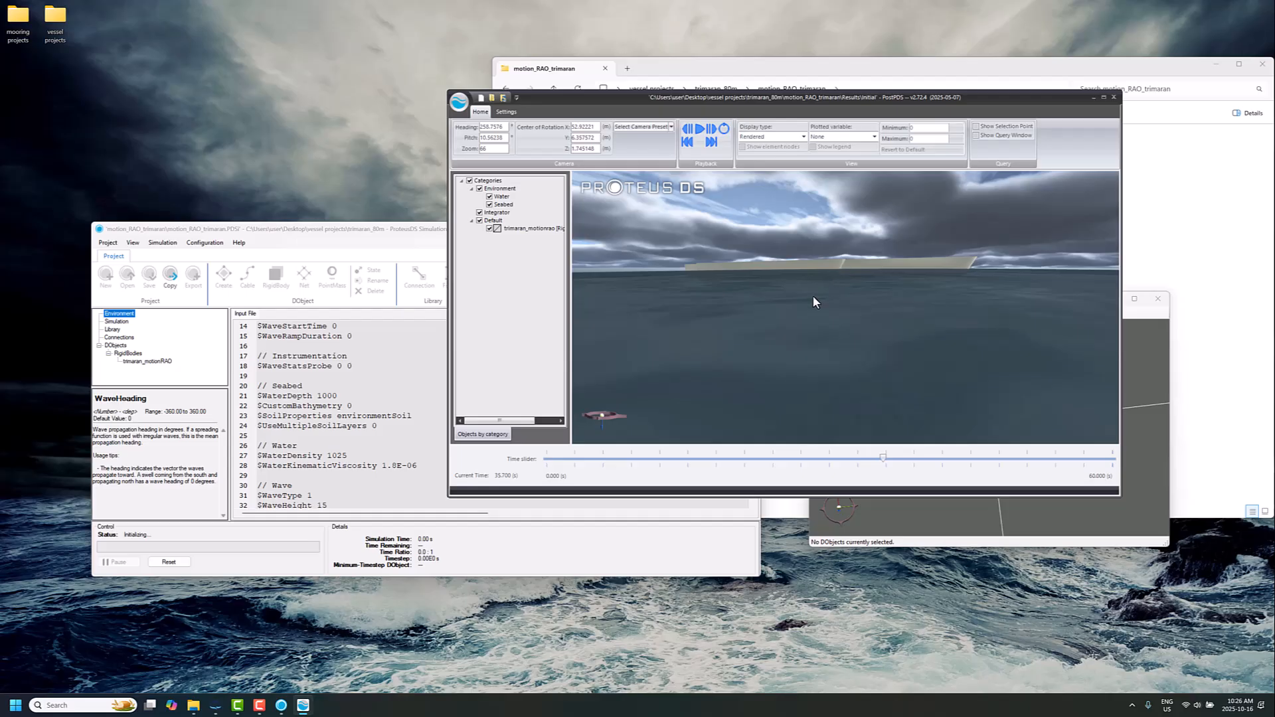
pyautogui.moveTo(815, 302); pyautogui.dragTo(918, 301)
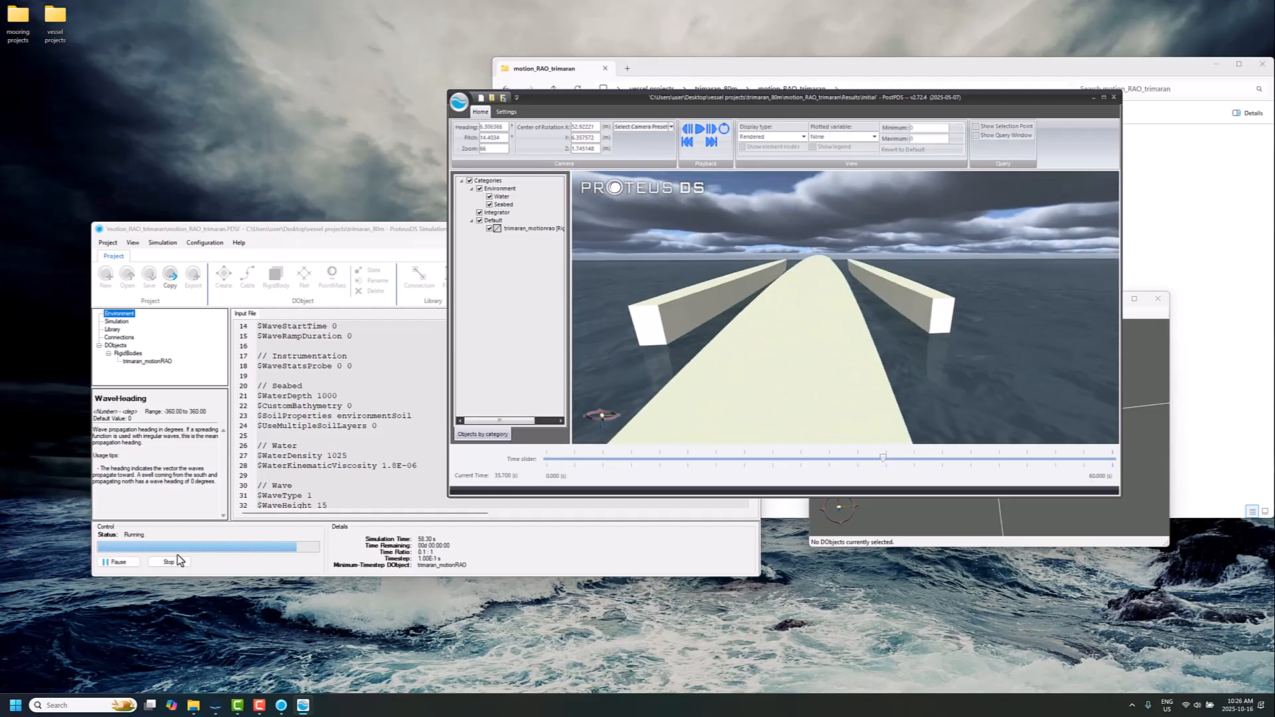
pyautogui.click(507, 112)
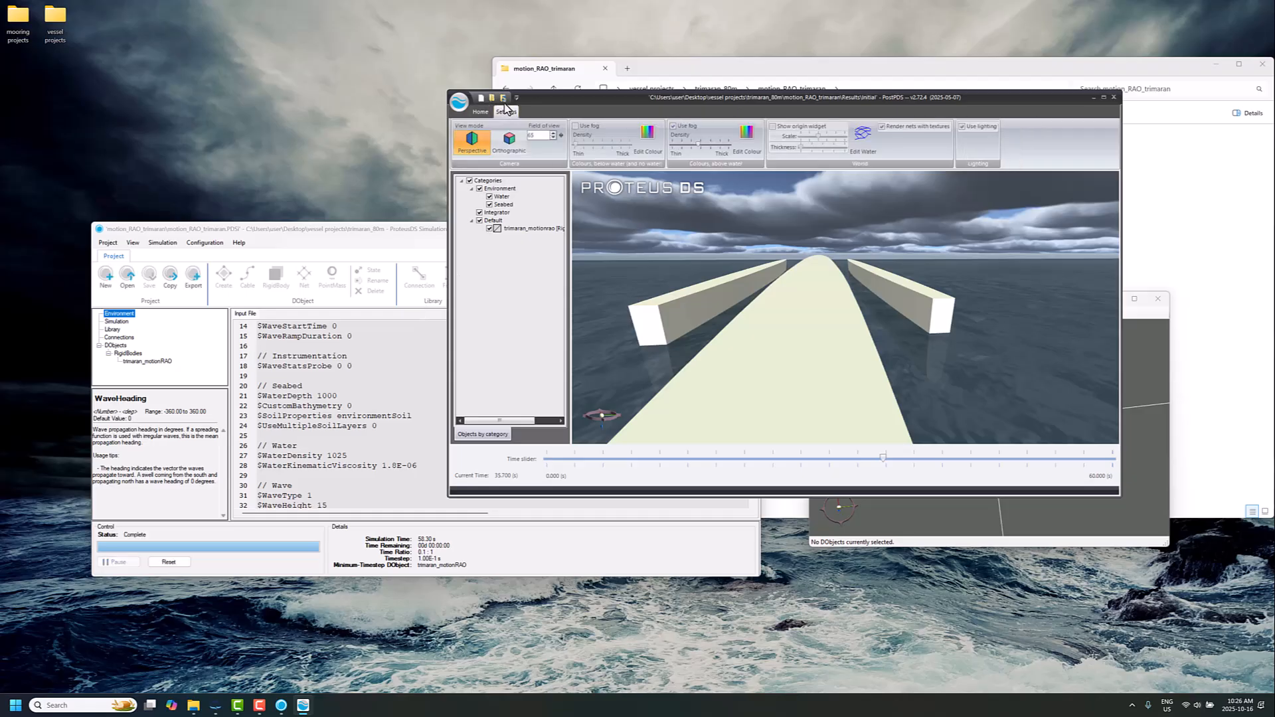
pyautogui.click(673, 390)
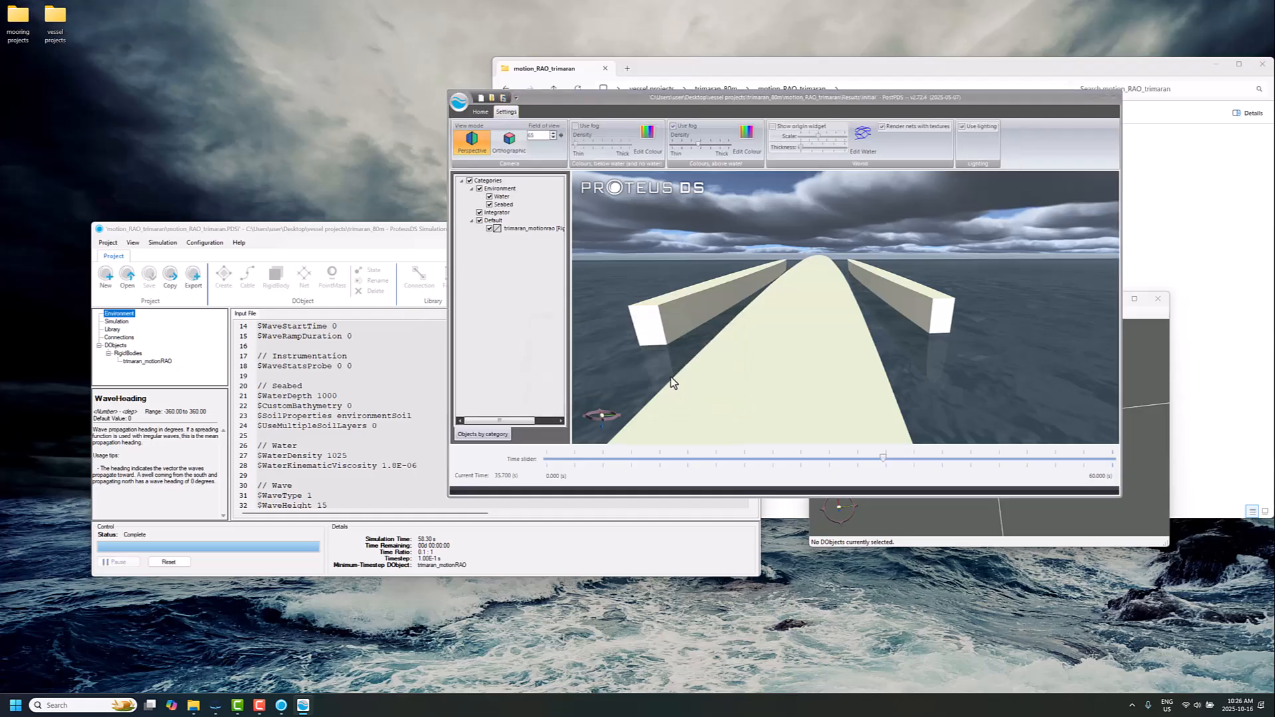
pyautogui.click(480, 113)
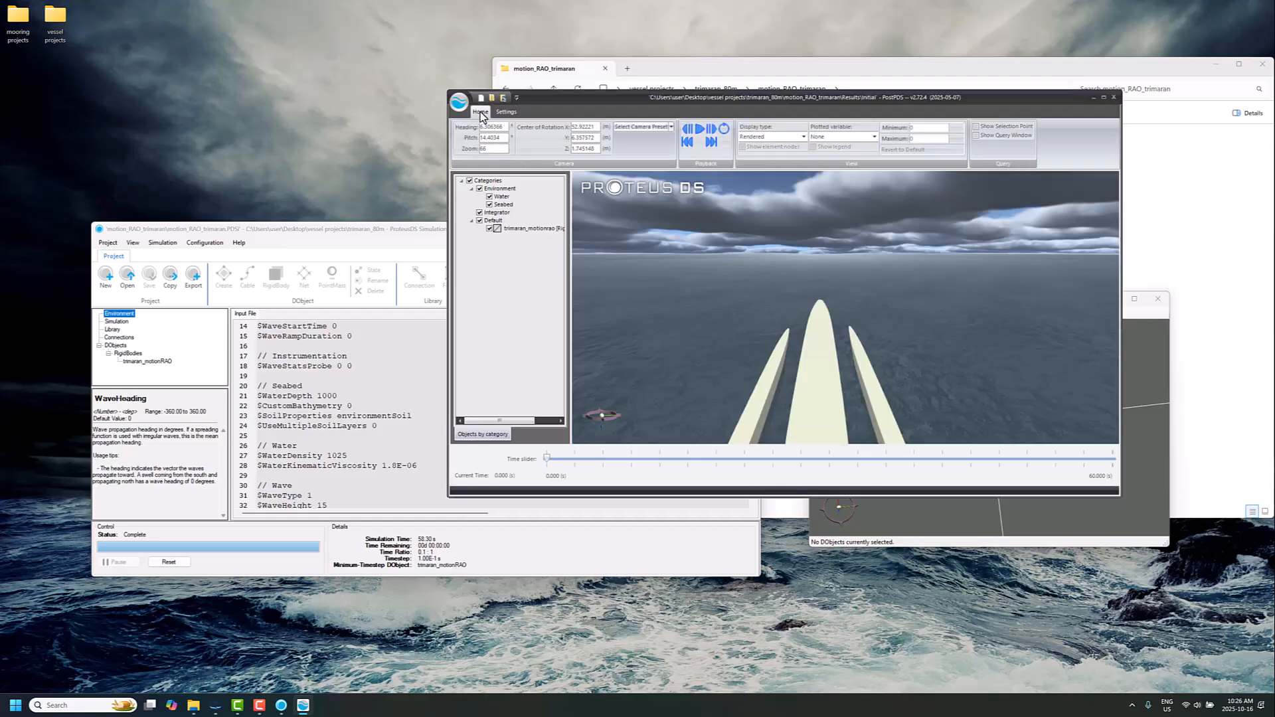
# Step: View the trimaran from astern and advance the results through time to examine its motion in beam waves
pyautogui.moveTo(732, 273); pyautogui.dragTo(735, 248)
pyautogui.scroll(-4, 734, 248)
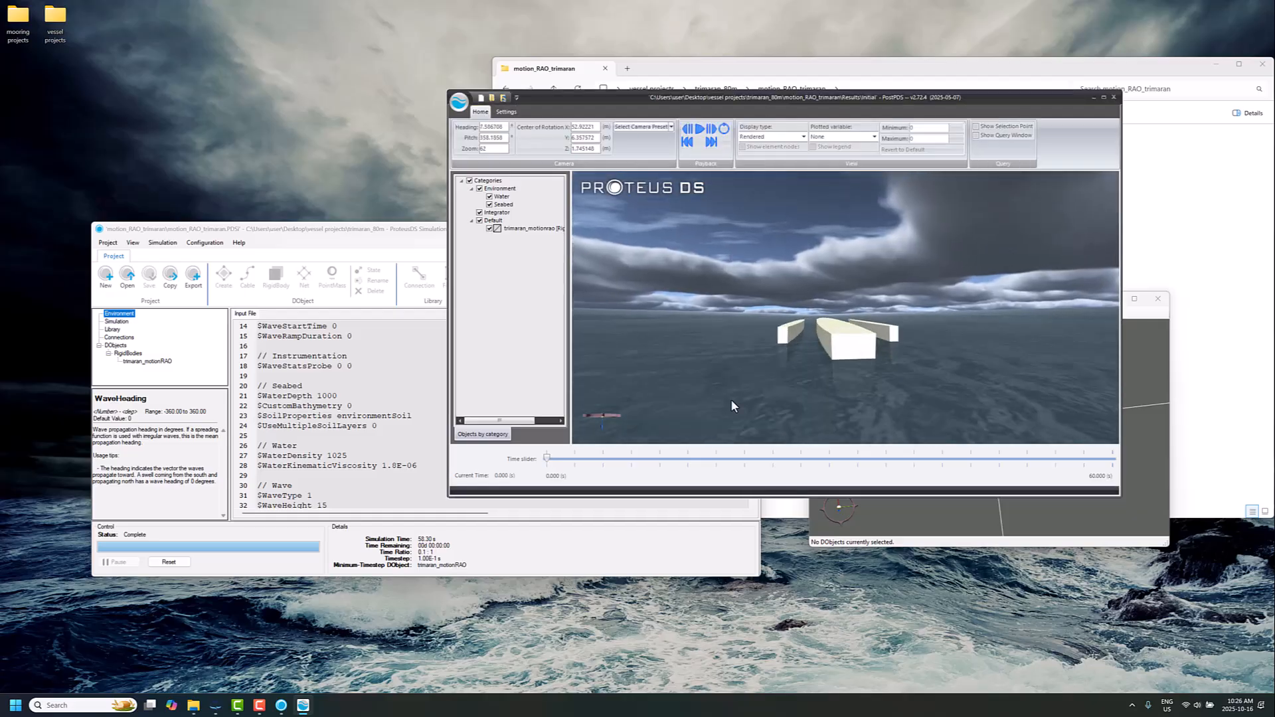
pyautogui.moveTo(548, 459); pyautogui.dragTo(819, 464)
# Step: Reset the simulation results and set the environment's WaveHeading to 8 and WaveHeight to 2
pyautogui.click(176, 564)
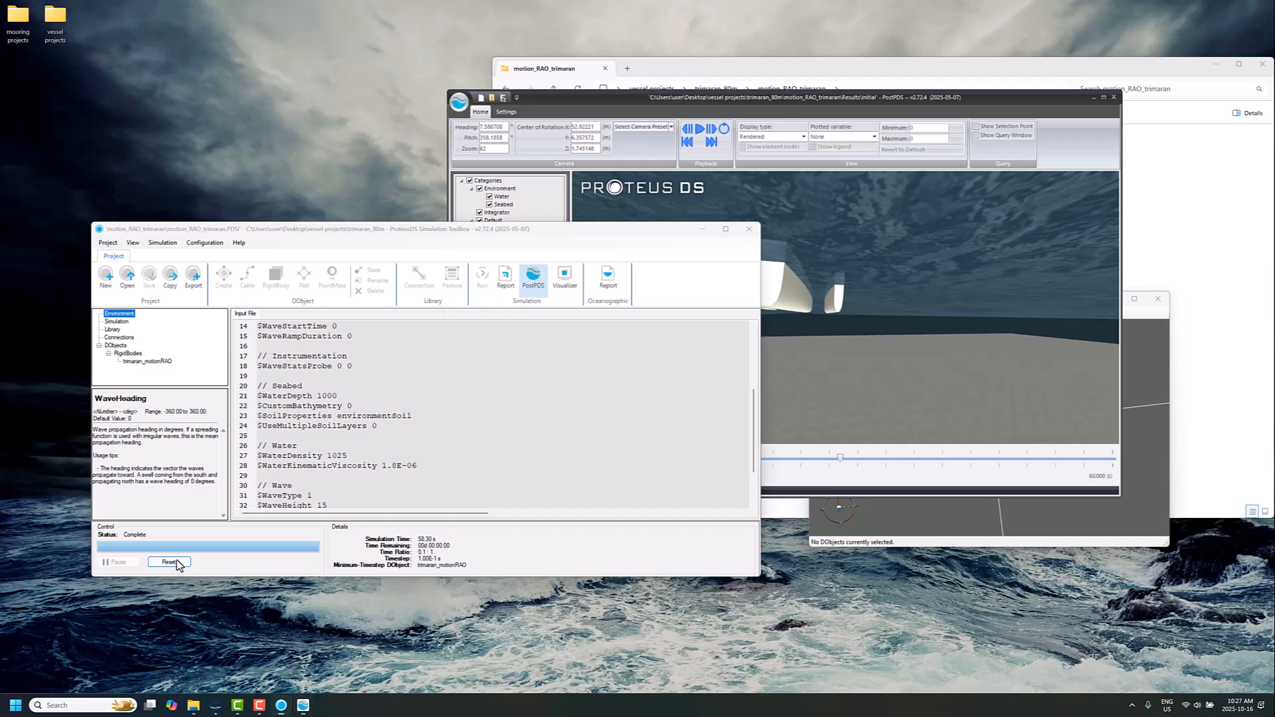
pyautogui.click(659, 388)
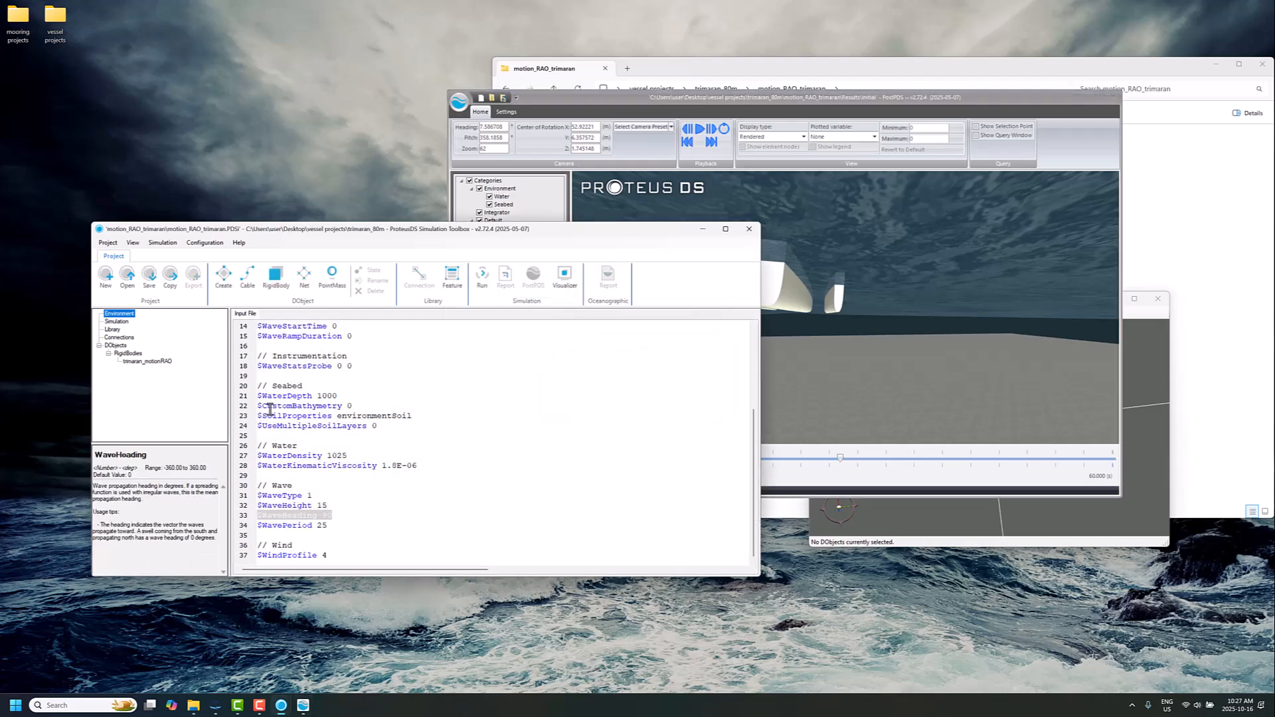
pyautogui.click(338, 516)
pyautogui.write('8')
pyautogui.press('Up')
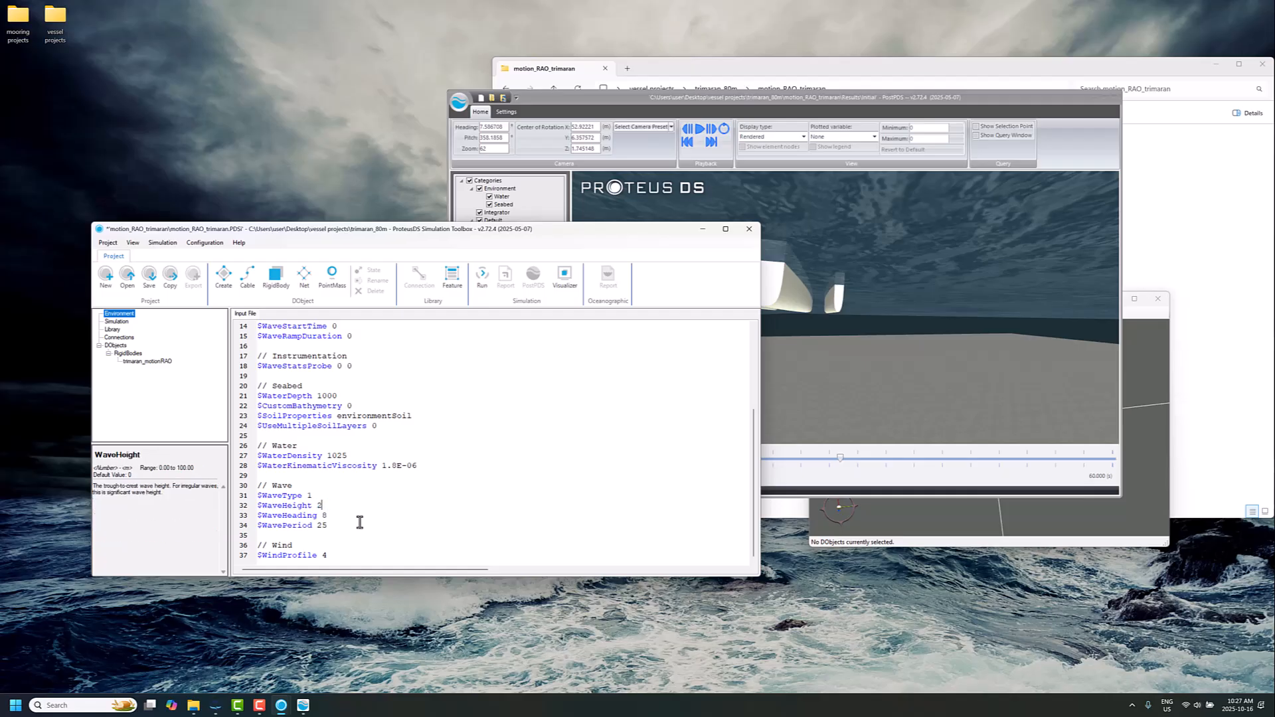
pyautogui.doubleClick(323, 515)
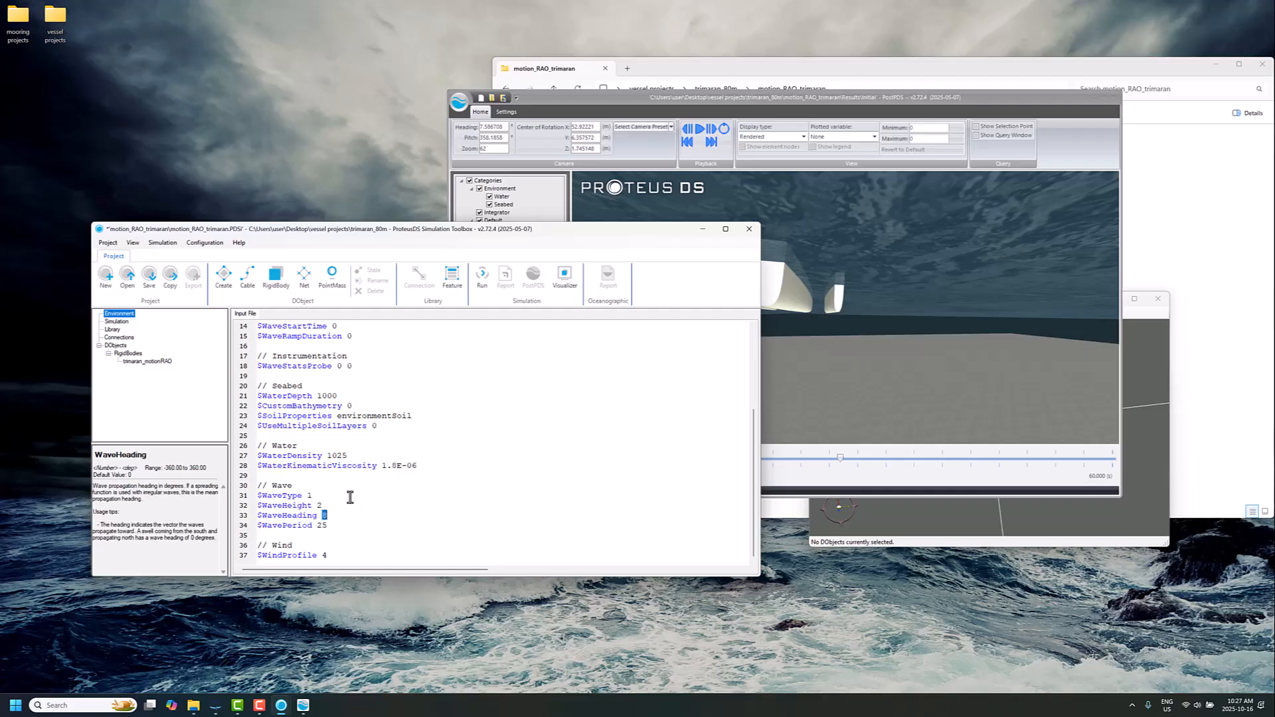
# Step: Save and run the simulation with the reduced wave height, and reload its results in PostPDS
pyautogui.click(483, 276)
pyautogui.click(666, 386)
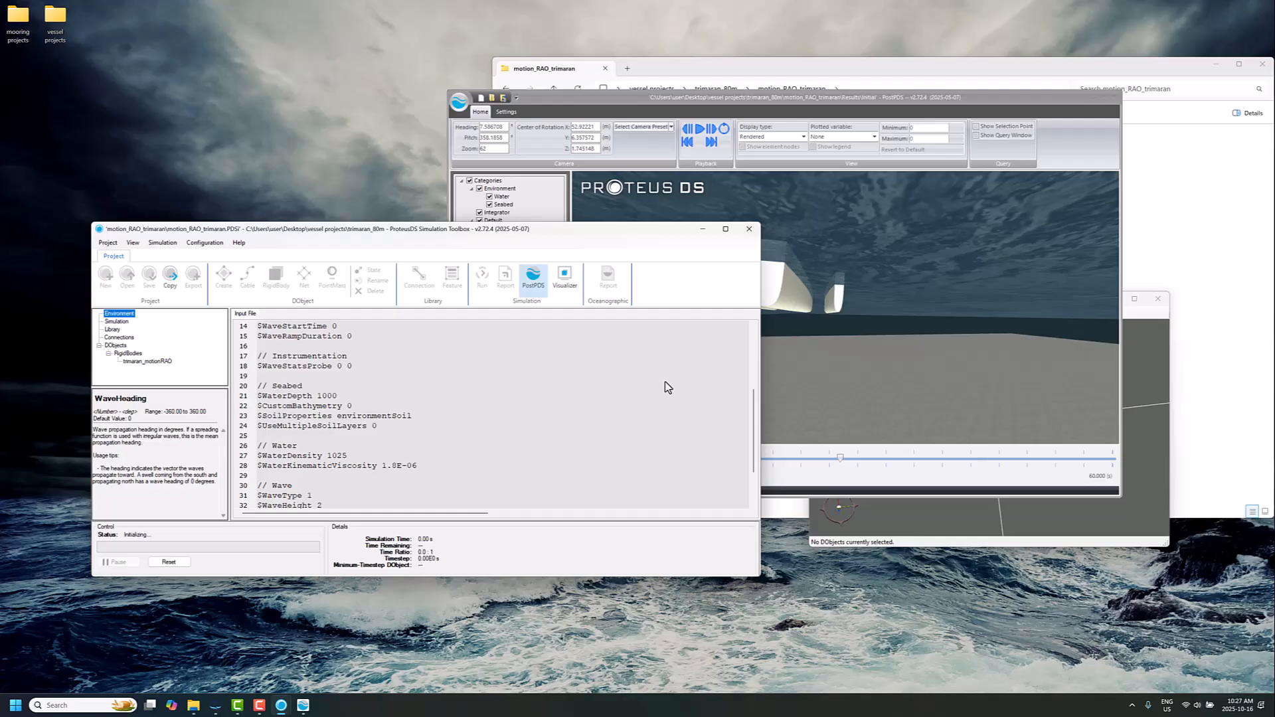
pyautogui.click(843, 387)
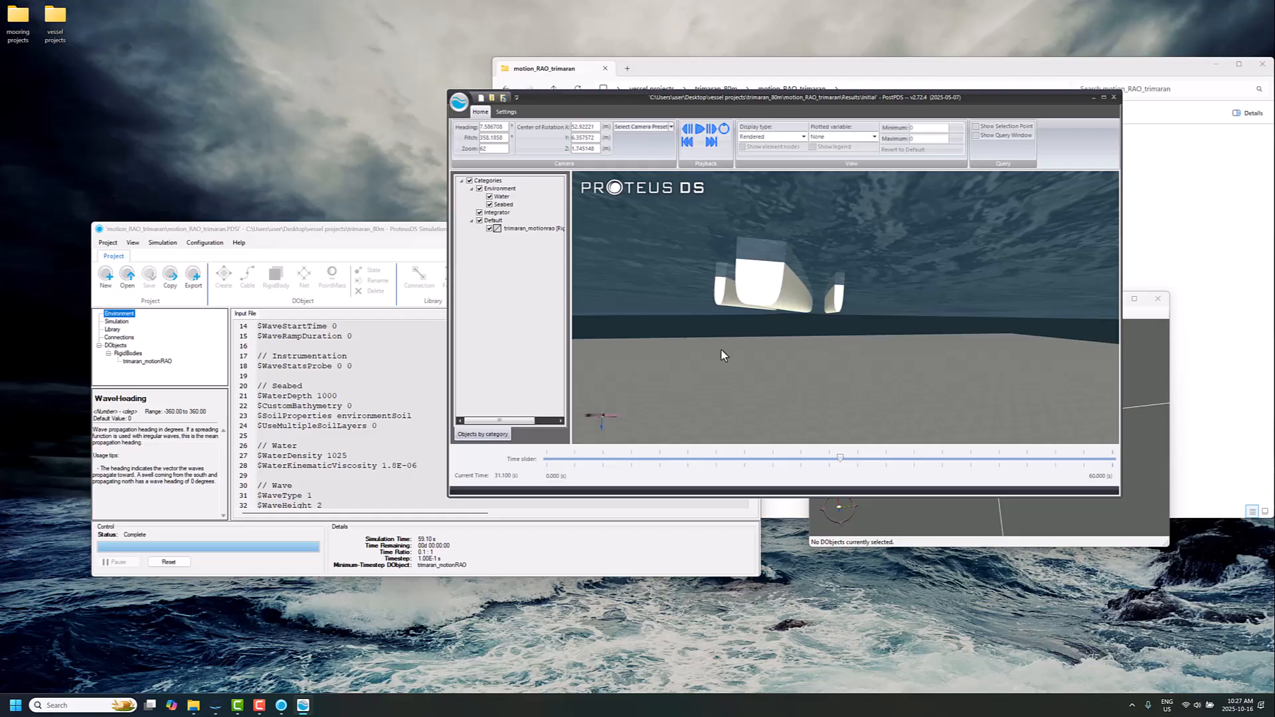
pyautogui.click(503, 97)
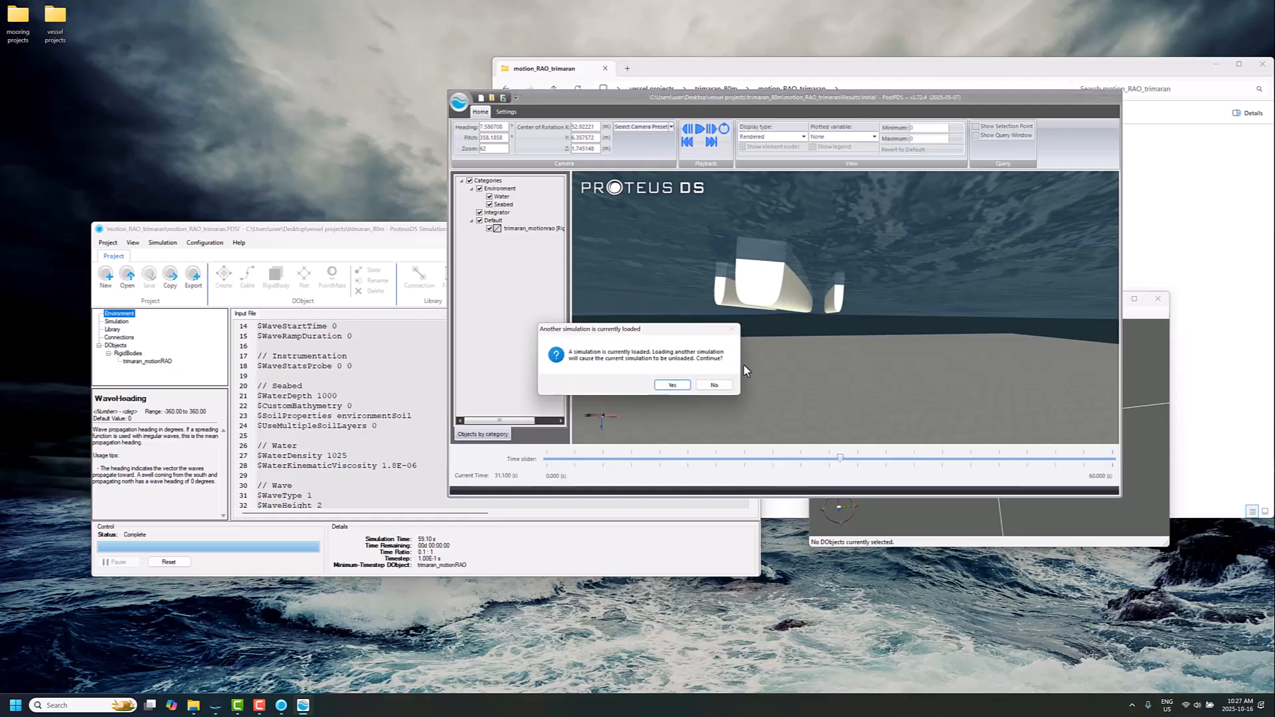
pyautogui.click(673, 385)
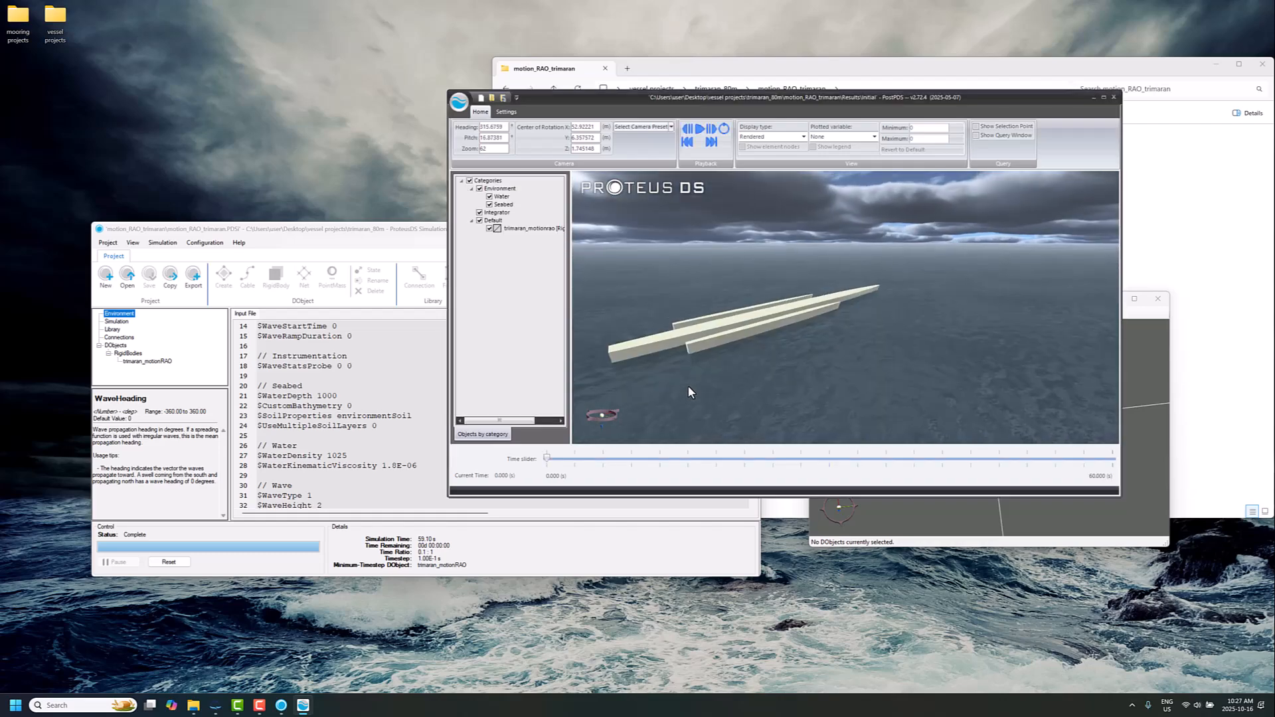
# Step: Advance the PostPDS results to about 20 s to examine the trimaran's motion, and check the WaveHeading line in the Environment file
pyautogui.moveTo(546, 458); pyautogui.dragTo(737, 458)
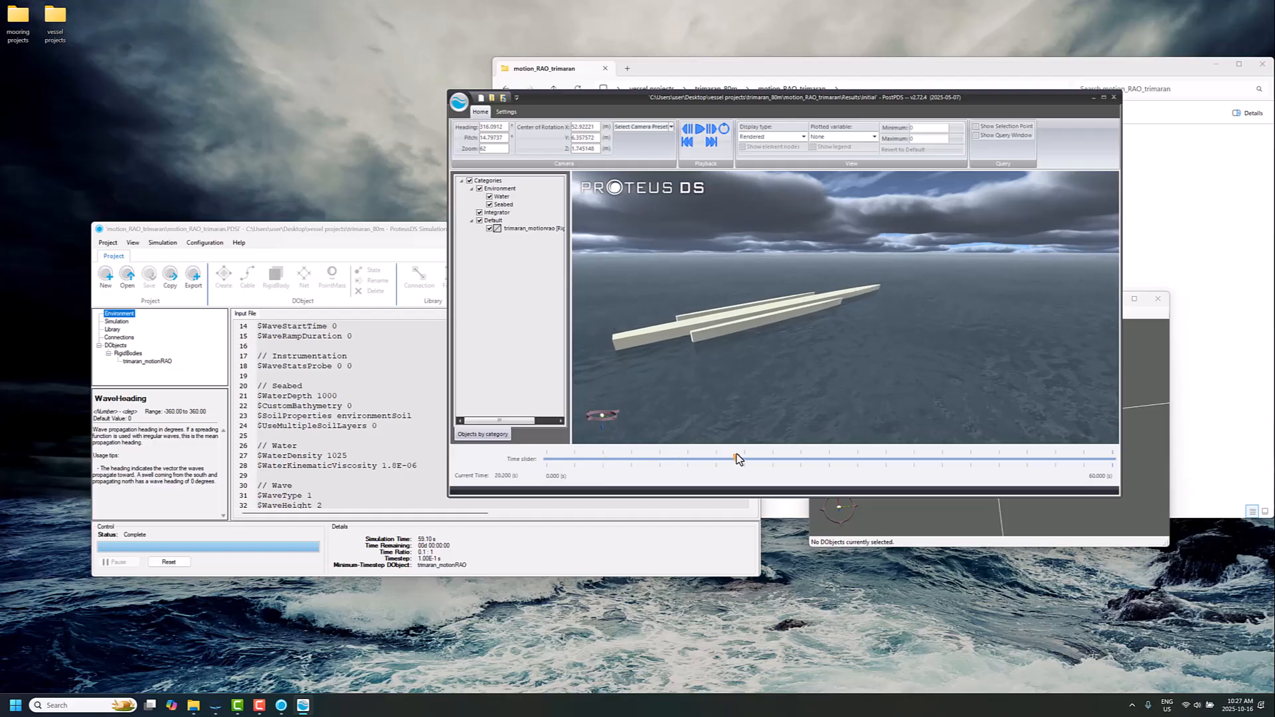
pyautogui.scroll(-2, 373, 420)
pyautogui.click(331, 458)
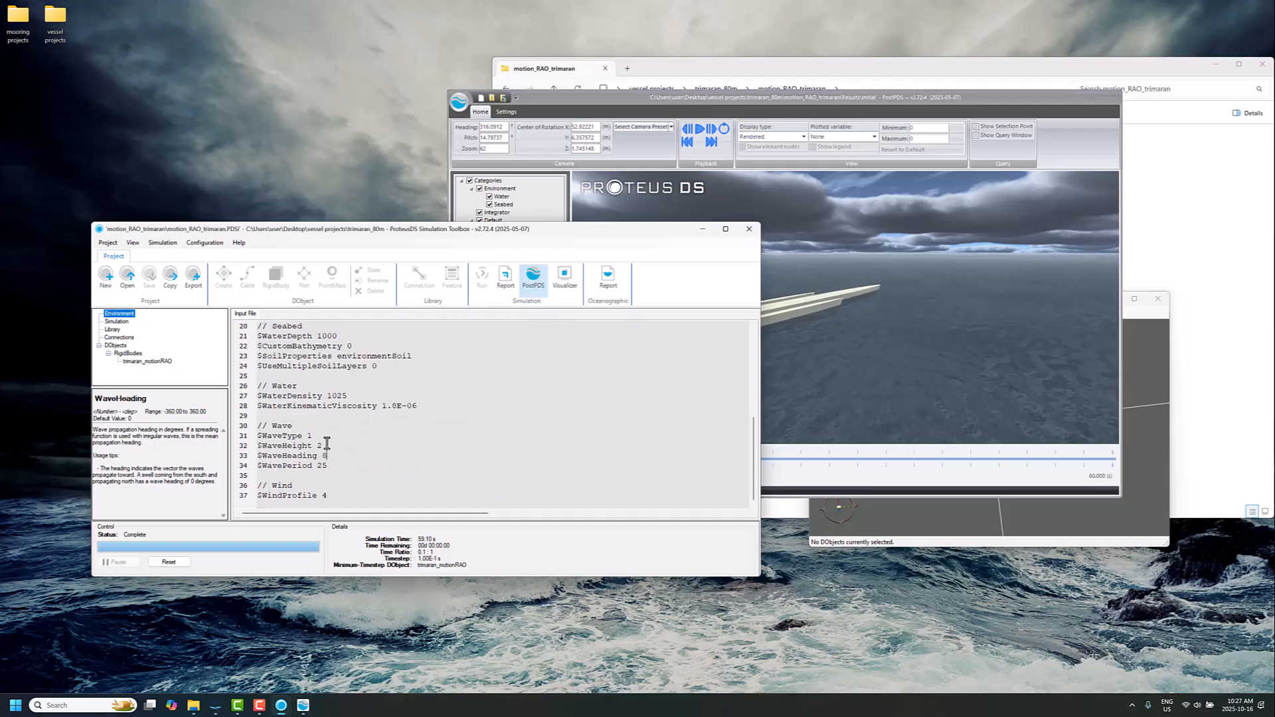
pyautogui.moveTo(324, 457); pyautogui.dragTo(255, 458)
# Step: Reset the simulation results and set the environment's WavePeriod to 8 and WaveHeading to 180
pyautogui.click(172, 562)
pyautogui.click(660, 385)
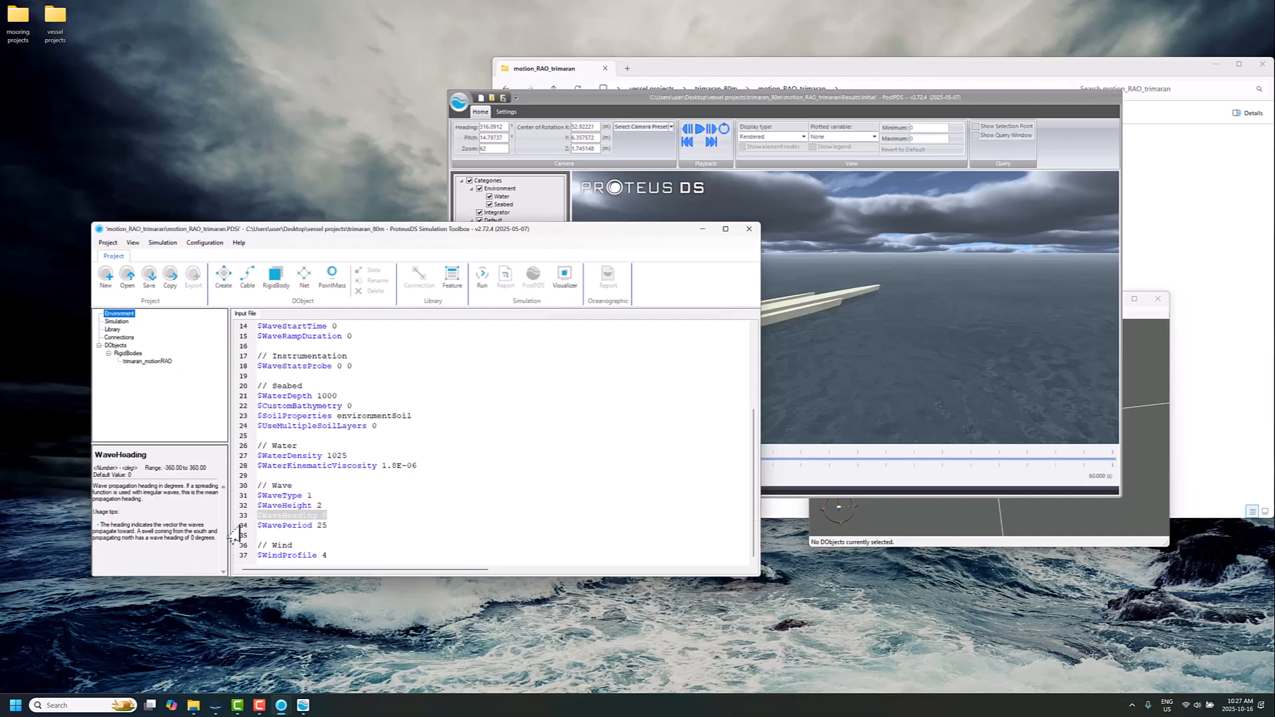
pyautogui.moveTo(313, 525); pyautogui.dragTo(327, 525)
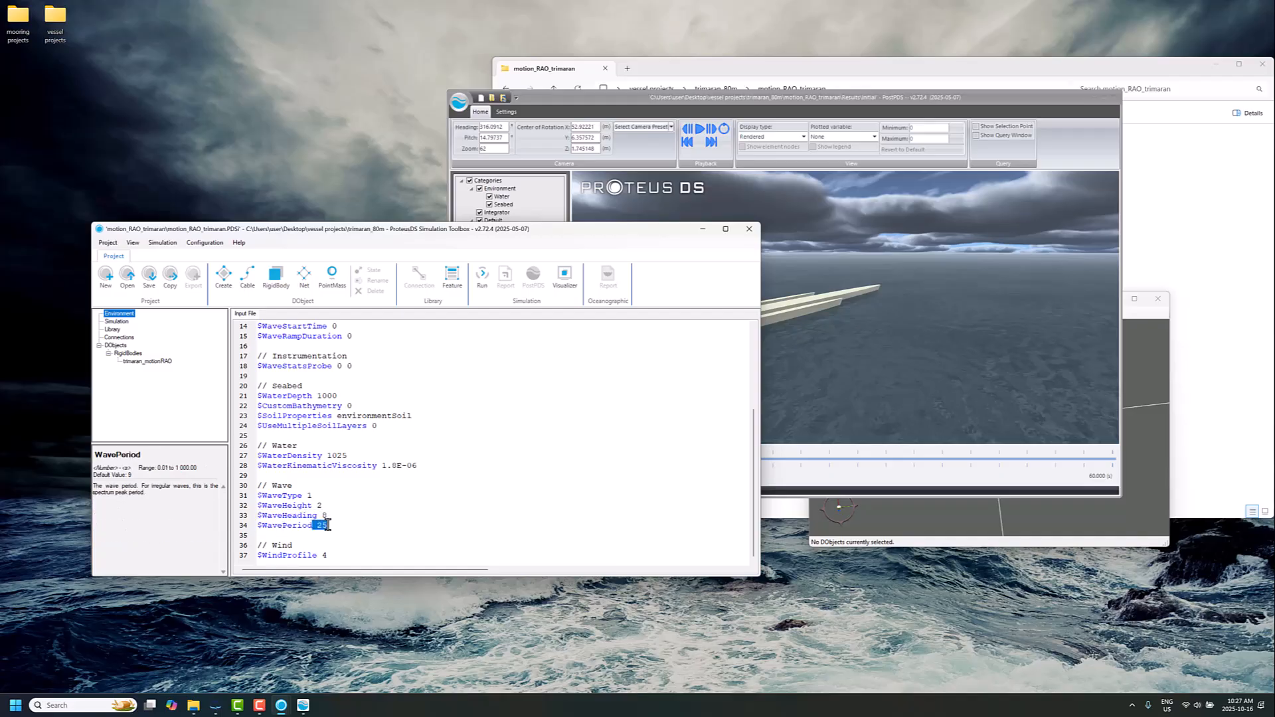
pyautogui.press('Up')
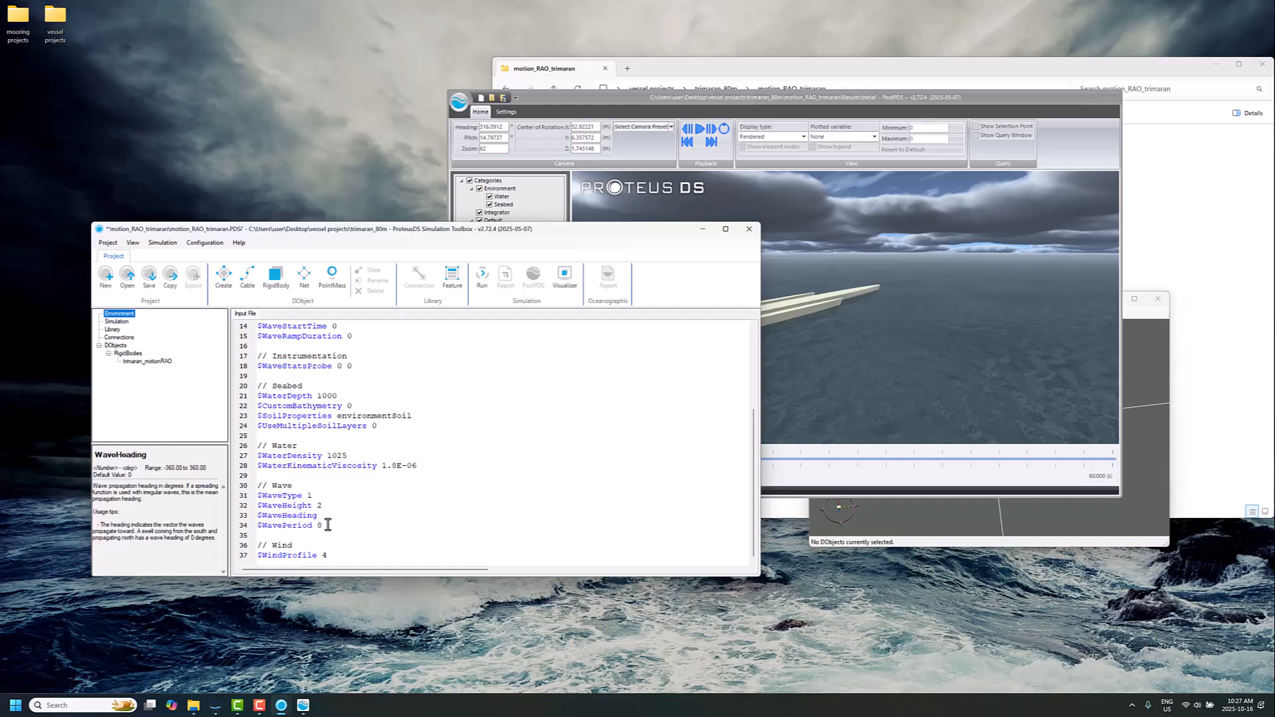
pyautogui.write('180')
# Step: Save and run the simulation with the new wave period and heading, and reload its results in PostPDS
pyautogui.click(491, 276)
pyautogui.click(667, 388)
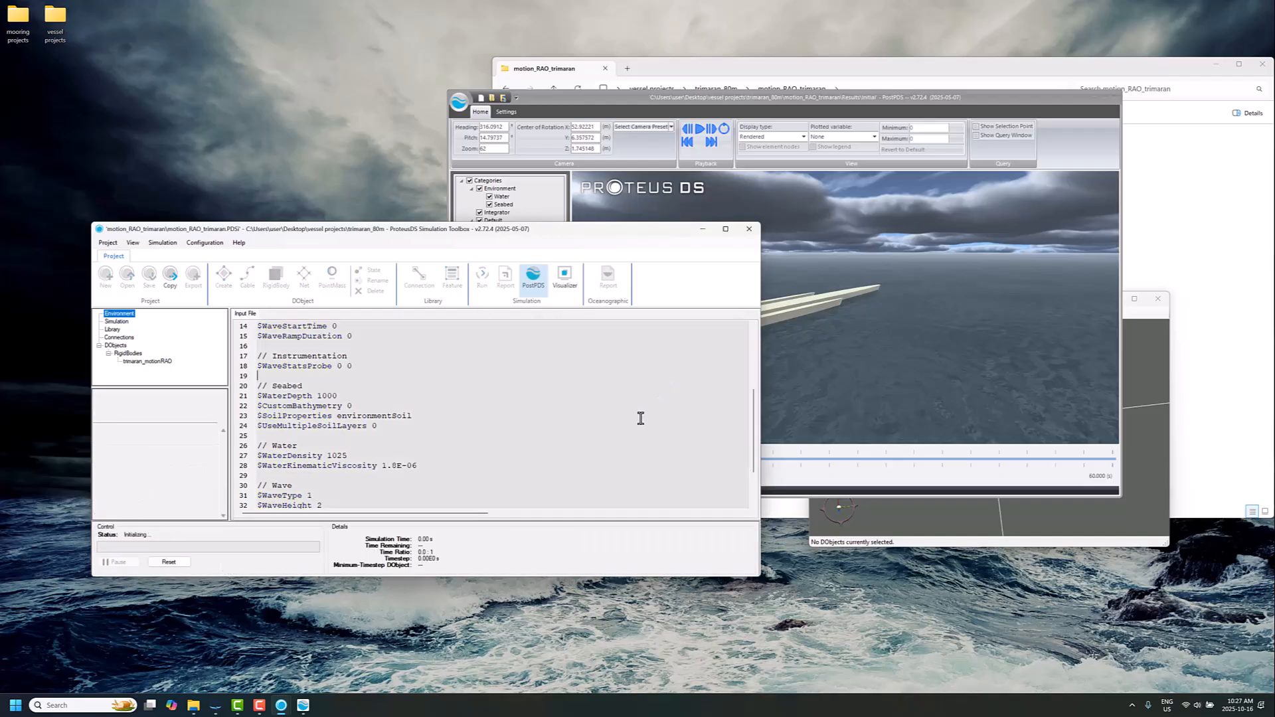
pyautogui.scroll(-2, 412, 450)
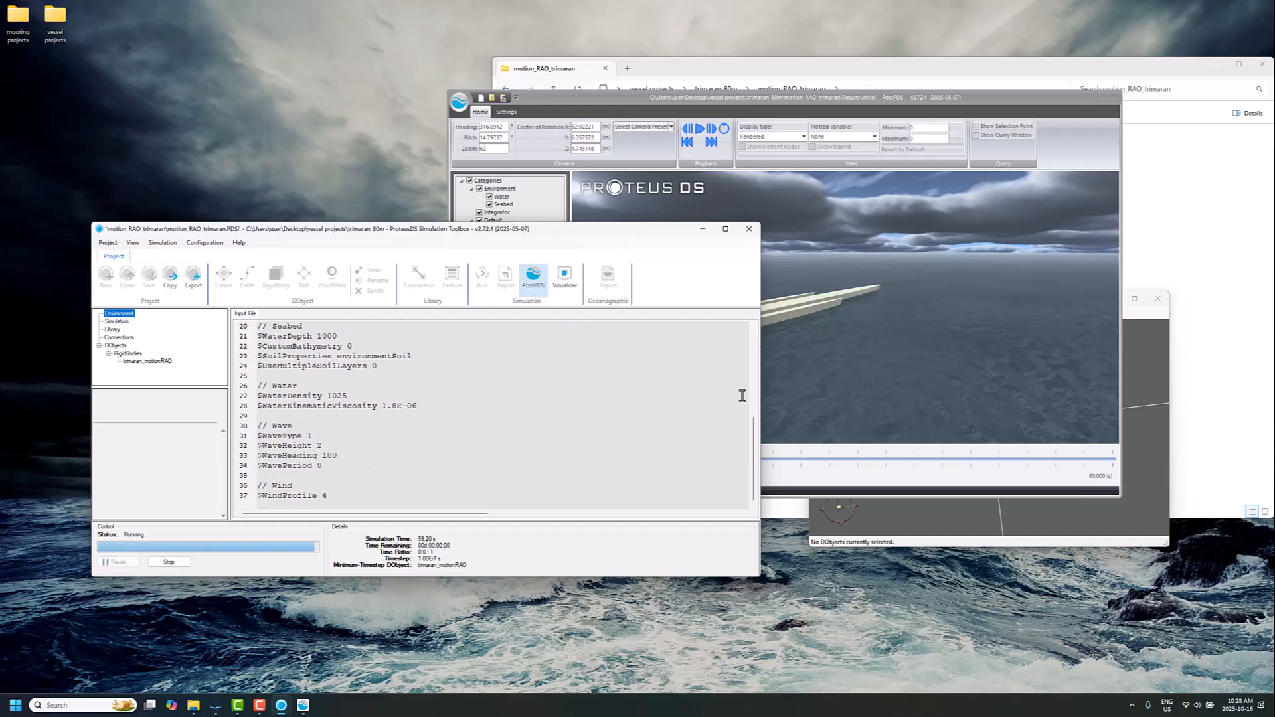
pyautogui.click(706, 222)
pyautogui.click(505, 101)
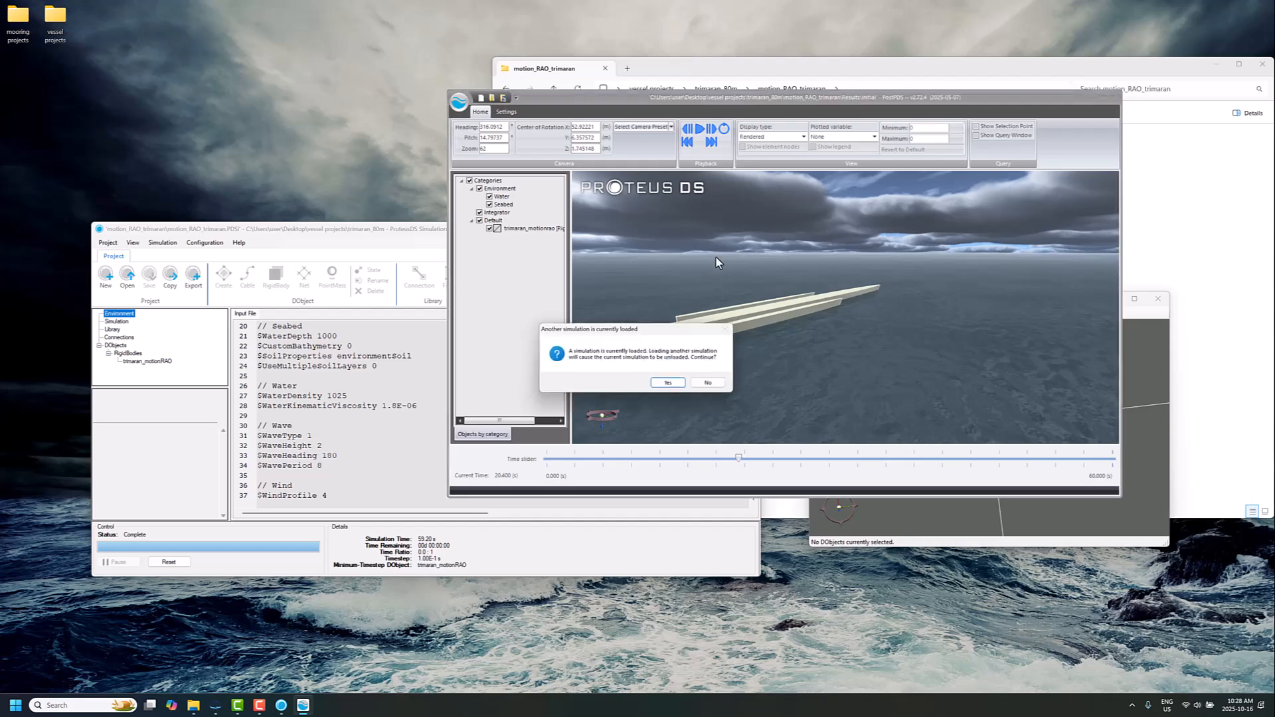
pyautogui.click(677, 381)
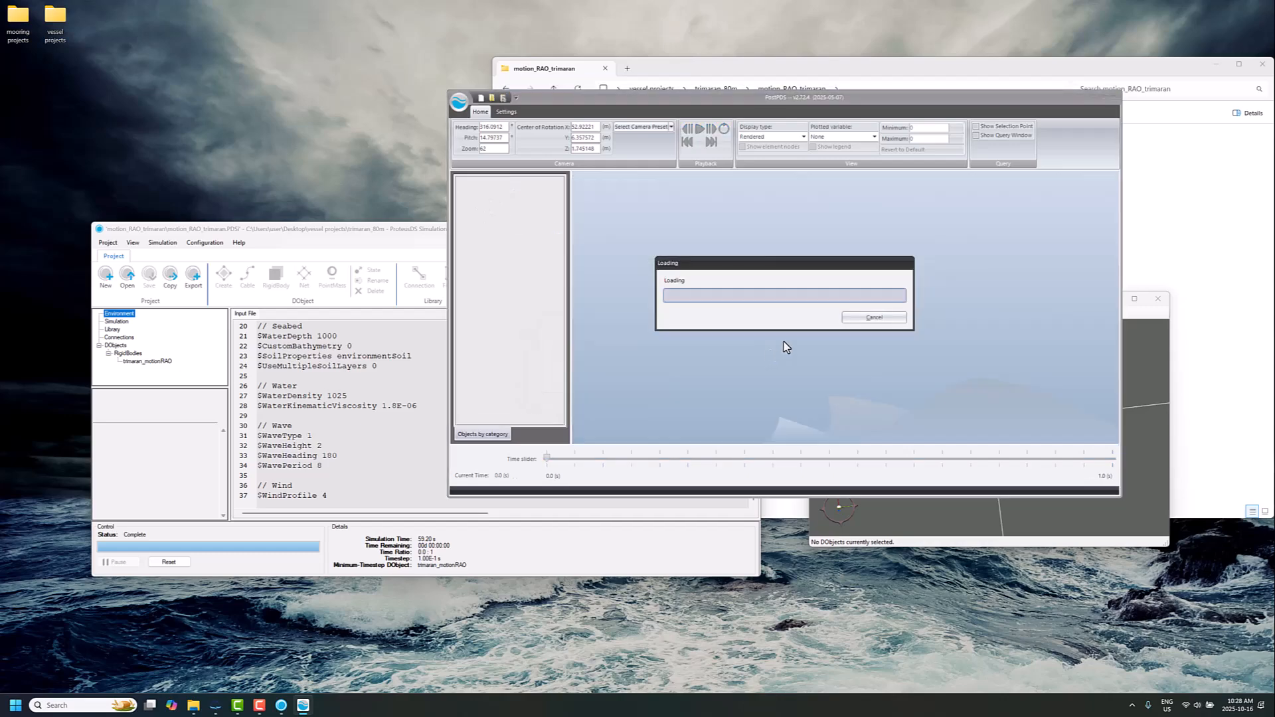
# Step: Examine the trimaran's motion from the side during playback to about 12 s, pause it, and move PostPDS aside
pyautogui.moveTo(816, 323)
pyautogui.mouseDown()
pyautogui.moveTo(791, 315)
pyautogui.moveTo(795, 336)
pyautogui.mouseUp()
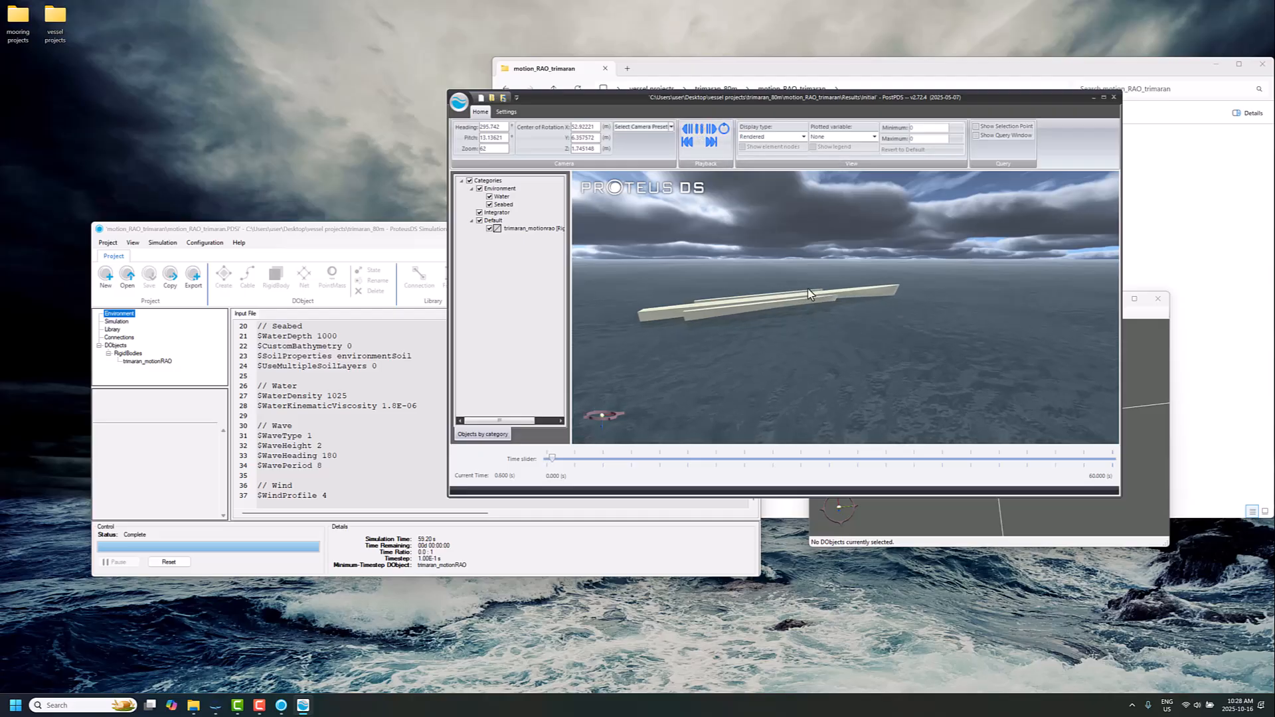
pyautogui.moveTo(855, 316); pyautogui.dragTo(908, 327)
pyautogui.scroll(2, 915, 328)
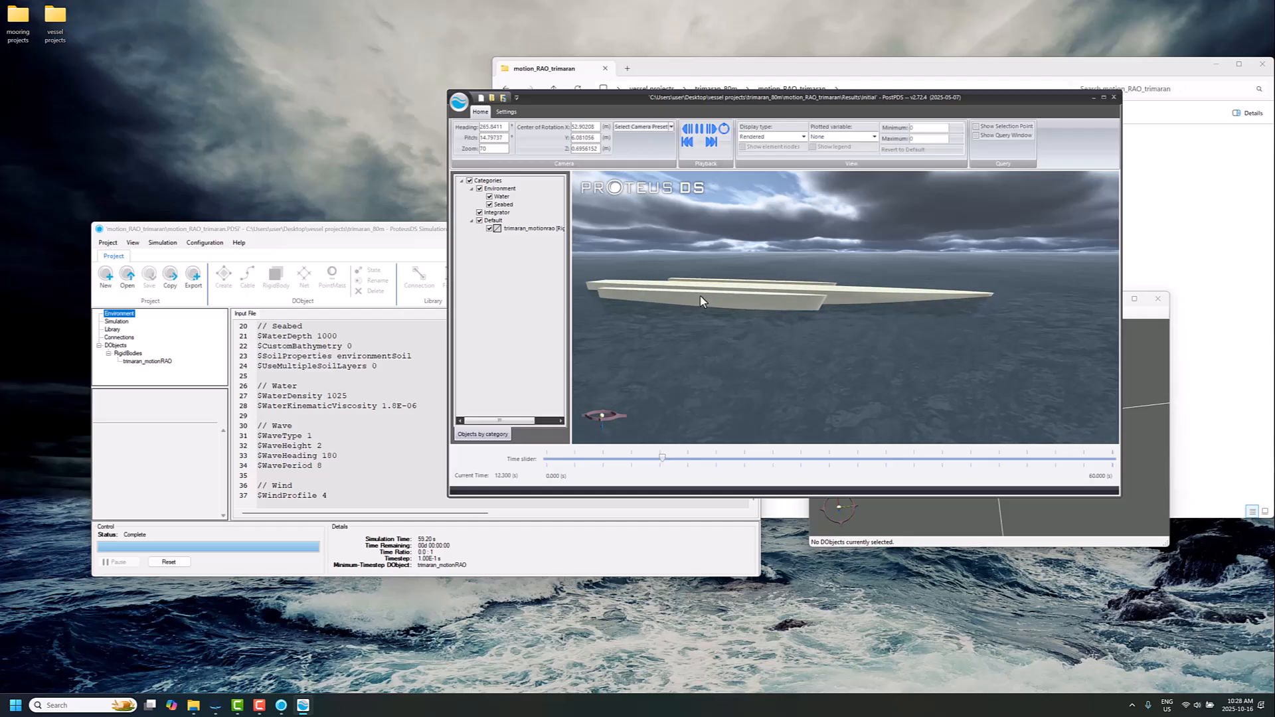
pyautogui.click(699, 129)
pyautogui.moveTo(737, 112); pyautogui.dragTo(897, 76)
# Step: Reset the simulation results in the Simulation Toolbox so the input files can be edited again
pyautogui.click(368, 427)
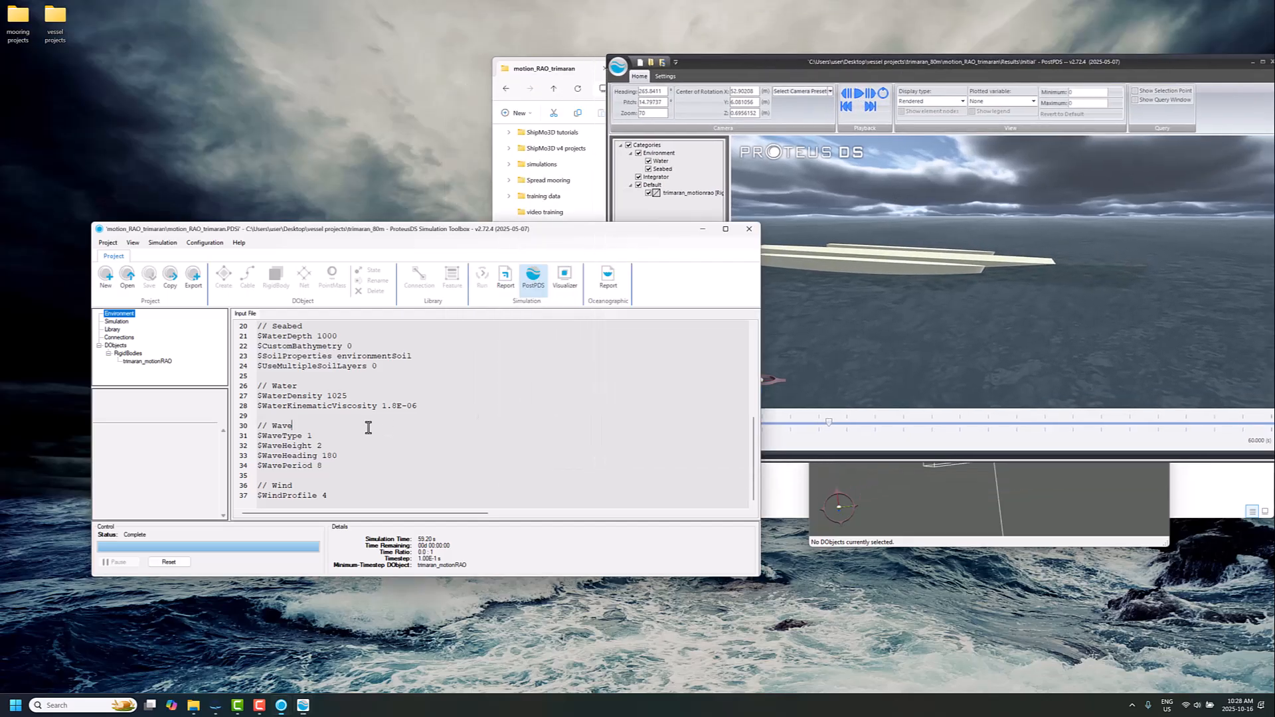
pyautogui.click(170, 563)
pyautogui.click(654, 382)
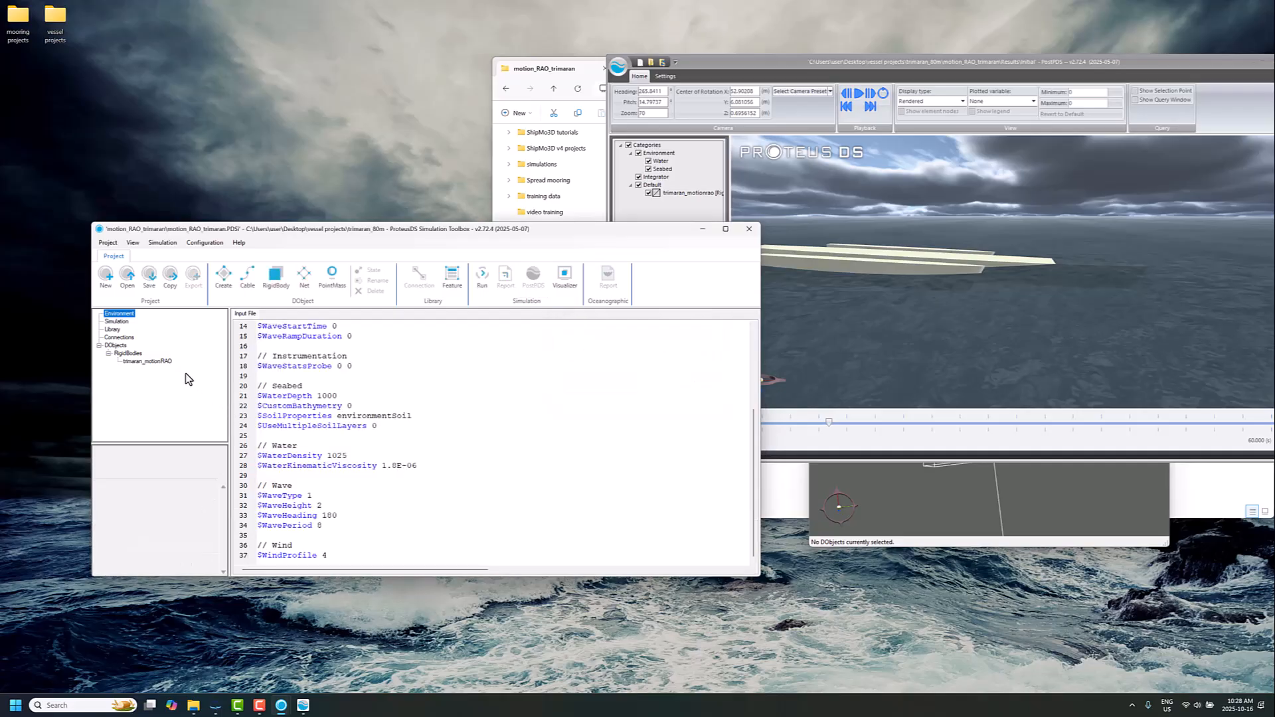
# Step: Review the RAODatabaseModel line of trimaran_motionRAO and view the ends of the hulls up close in PostPDS
pyautogui.click(161, 363)
pyautogui.click(409, 456)
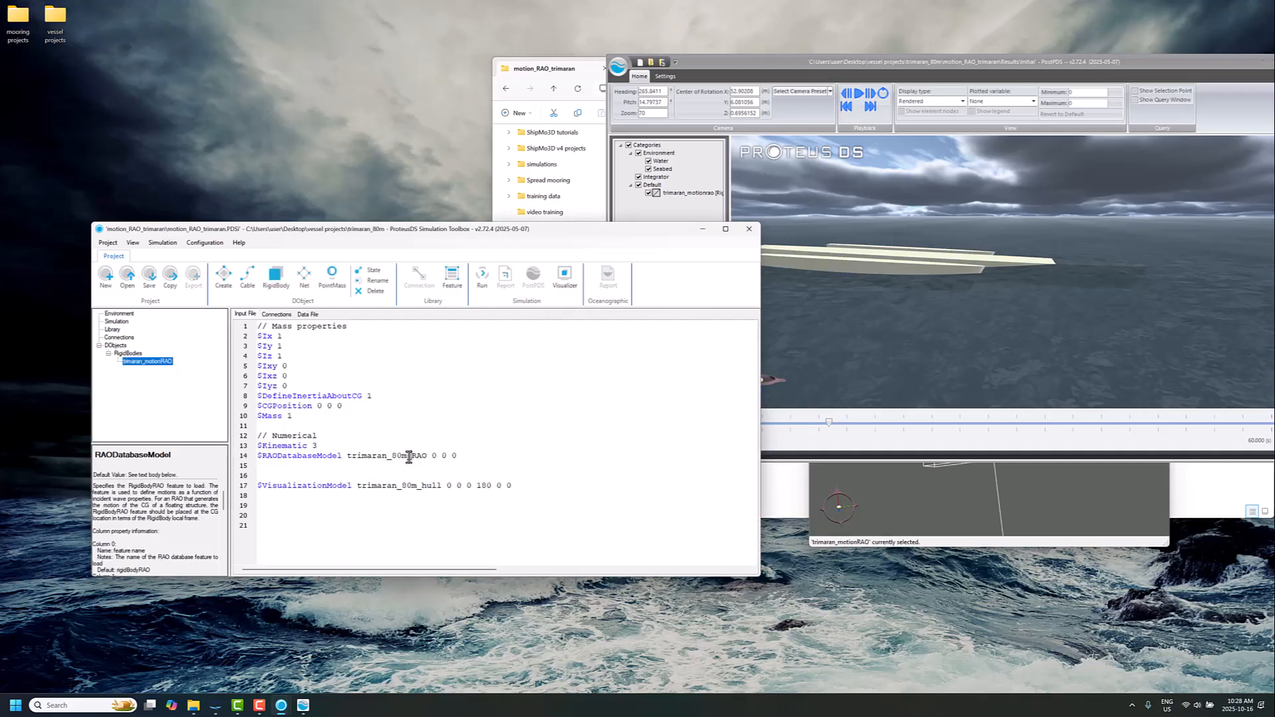
pyautogui.moveTo(353, 456); pyautogui.dragTo(458, 456)
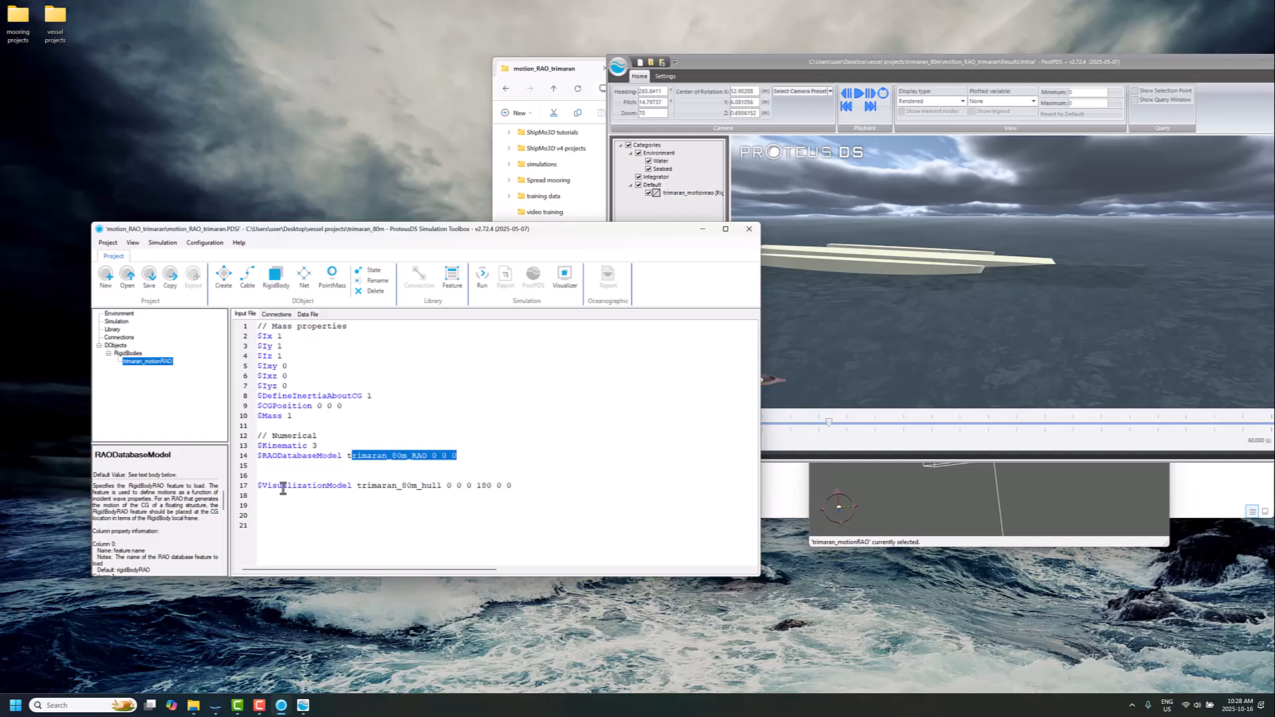
pyautogui.click(818, 356)
pyautogui.moveTo(877, 325); pyautogui.dragTo(937, 317)
pyautogui.moveTo(879, 318); pyautogui.dragTo(914, 317, button='middle')
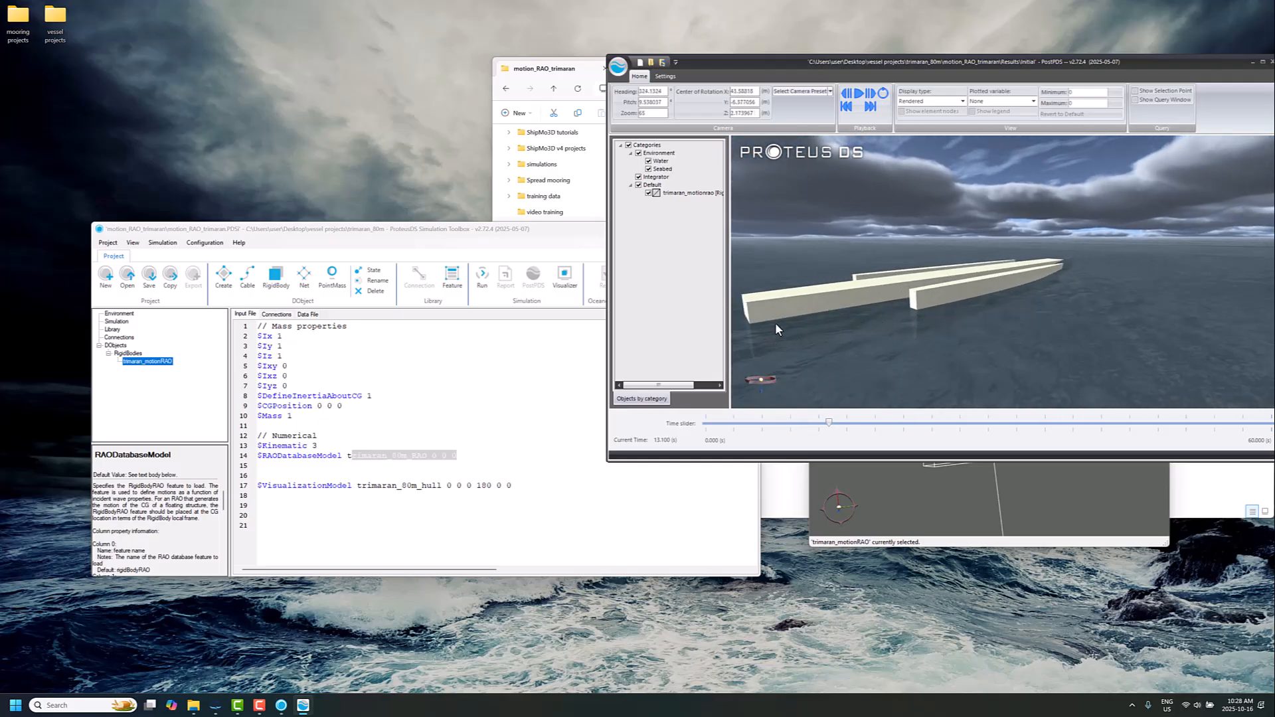
# Step: Switch to ShipMo3D, review the SeakeepRegular settings including the ProteusDS RAO export and CG height, and return to the Simulation Toolbox
pyautogui.click(219, 706)
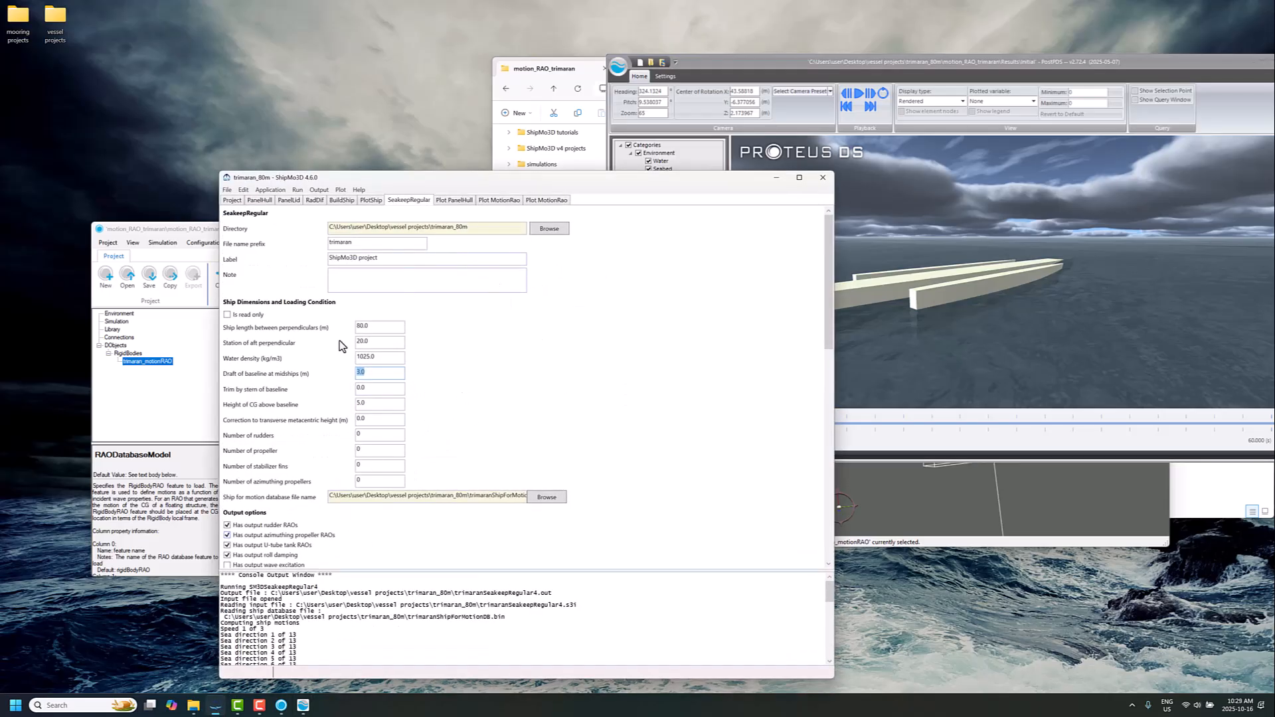
pyautogui.scroll(-15, 463, 455)
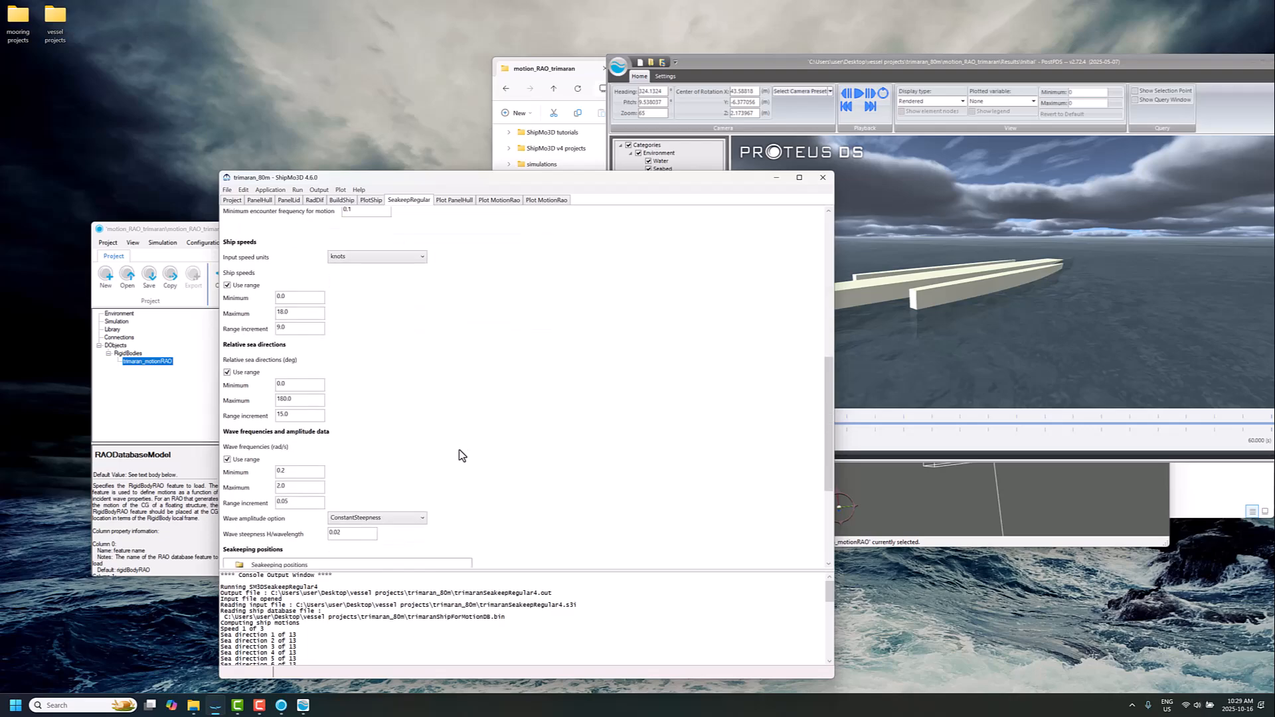
pyautogui.scroll(-2, 484, 439)
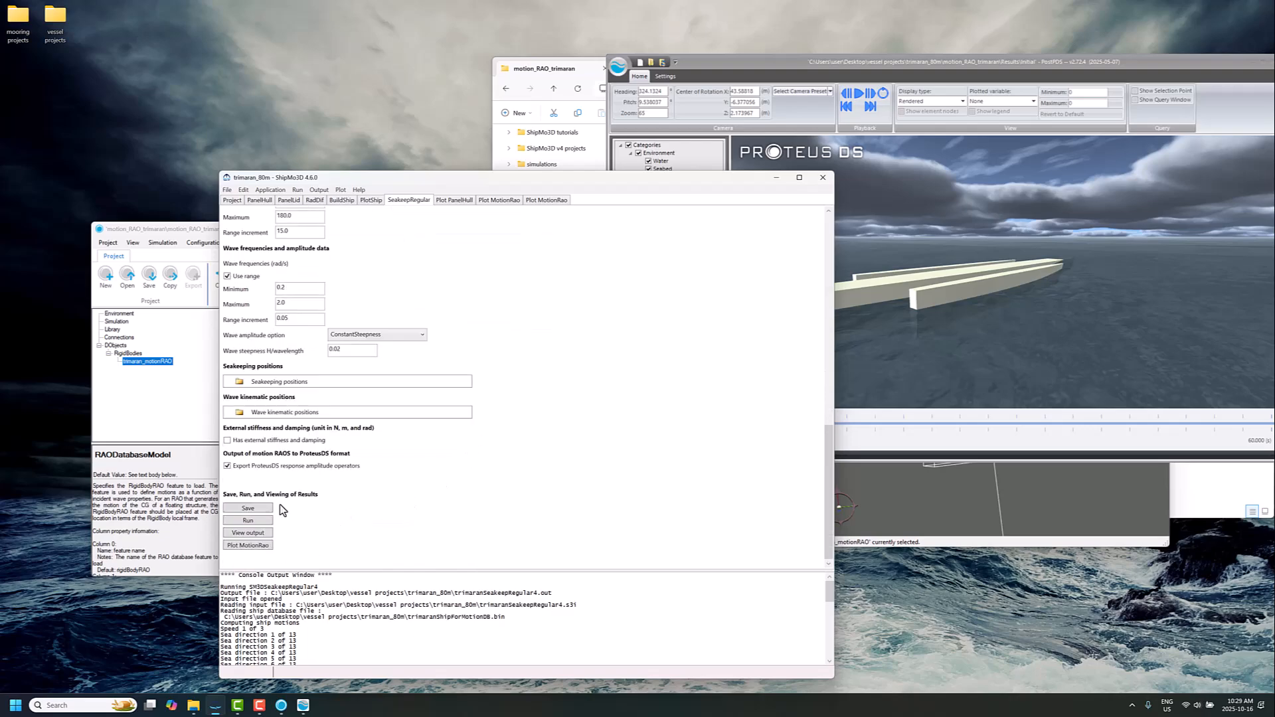
pyautogui.scroll(17, 410, 476)
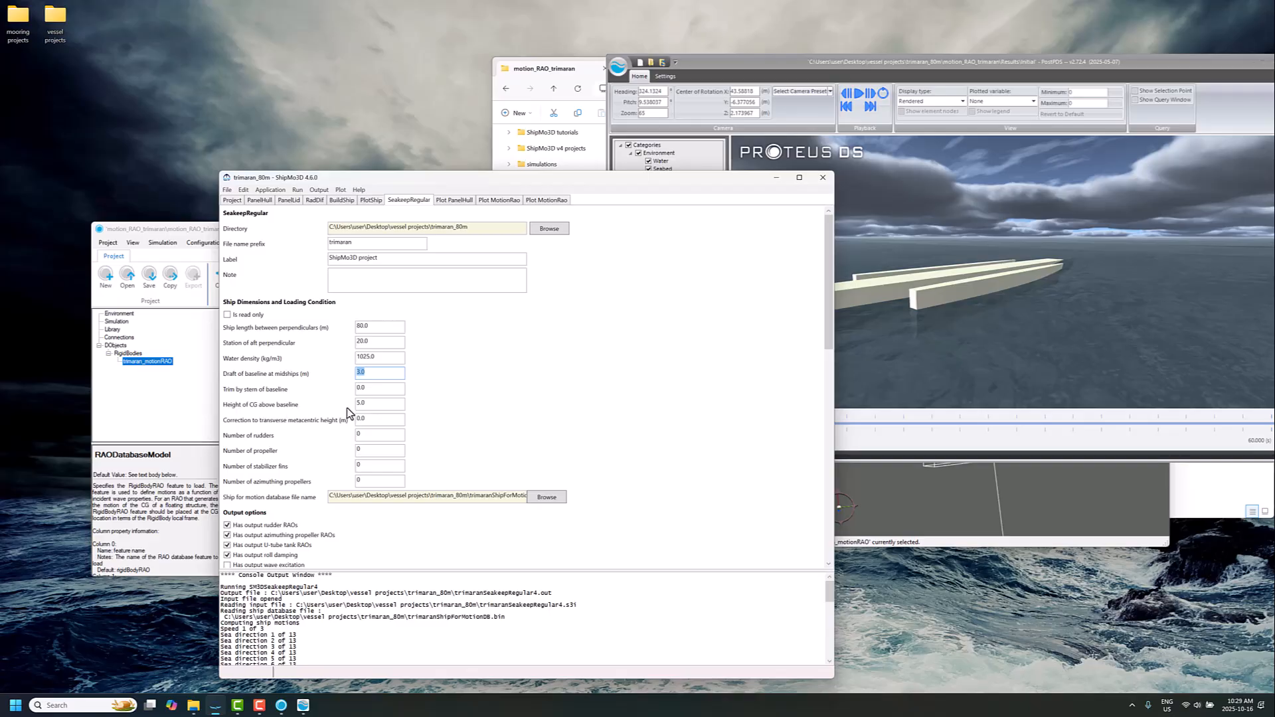
pyautogui.click(370, 404)
pyautogui.click(775, 178)
pyautogui.click(284, 706)
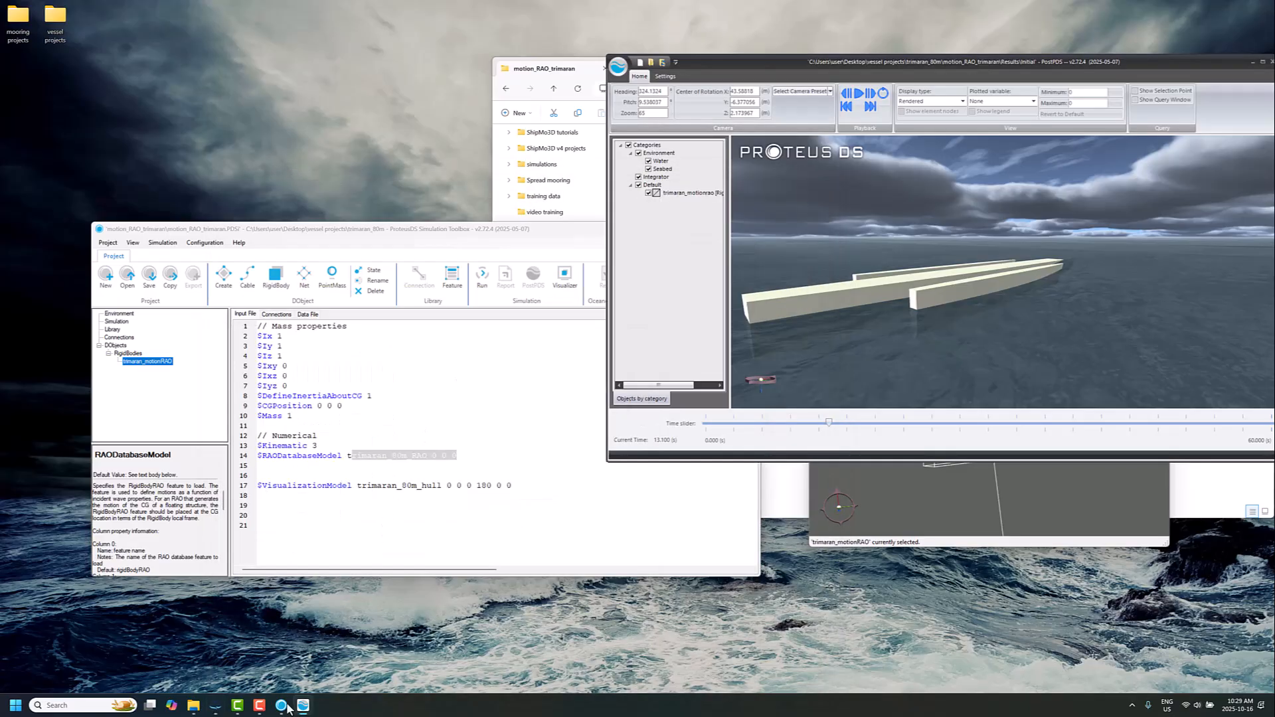
# Step: Open trimaranProteusDSRAORegular.dat from the motion_RAO_trimaran folder and check its ReferencePosition line
pyautogui.click(193, 706)
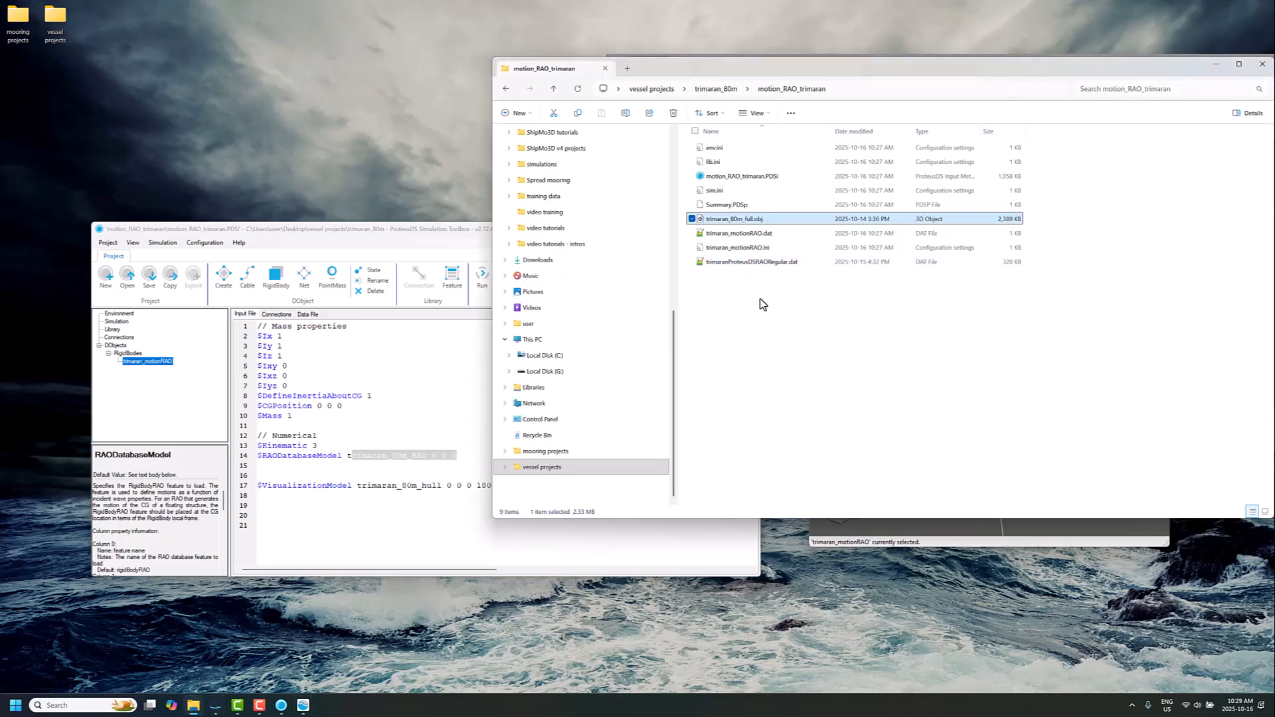
pyautogui.click(744, 262)
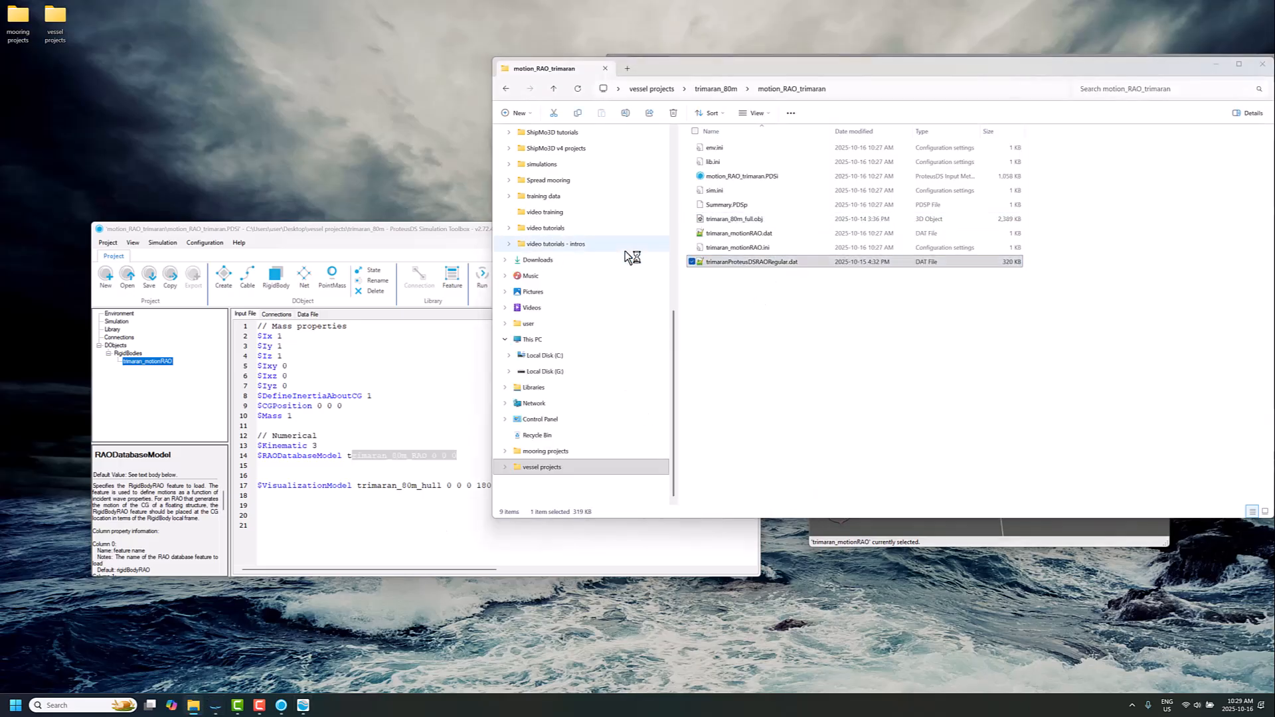
pyautogui.click(654, 271)
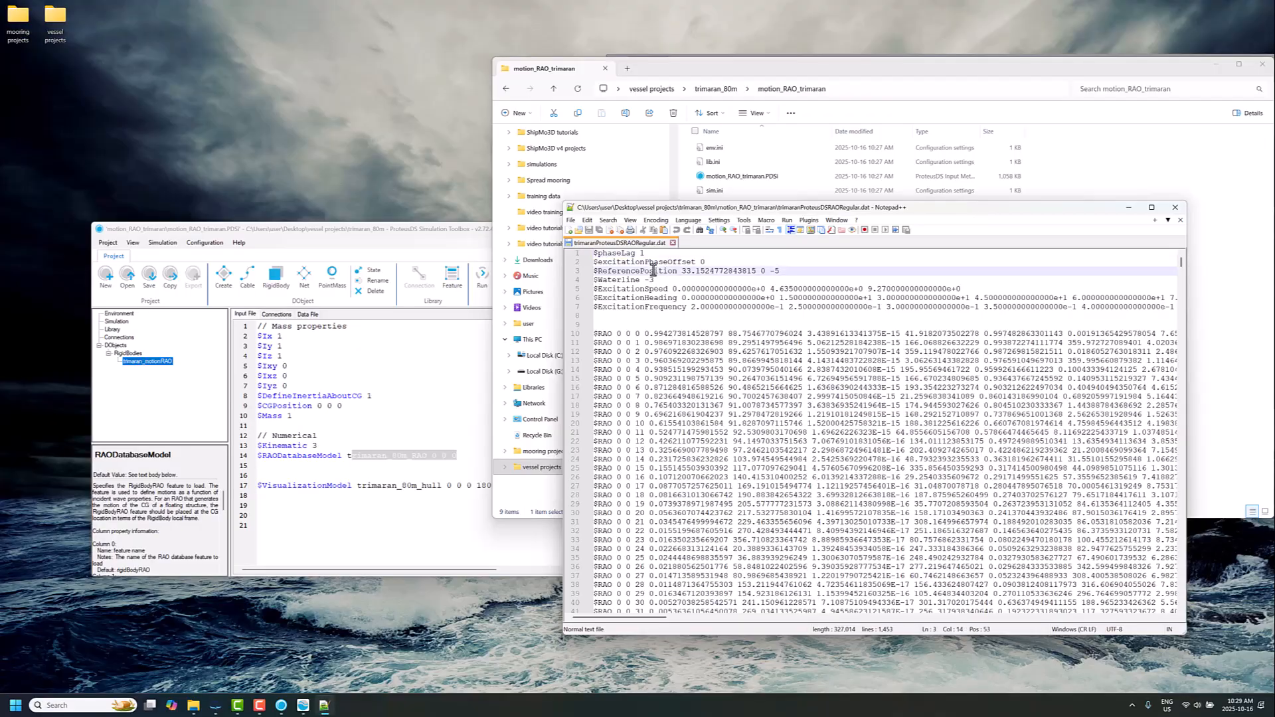
pyautogui.moveTo(794, 271); pyautogui.dragTo(581, 271)
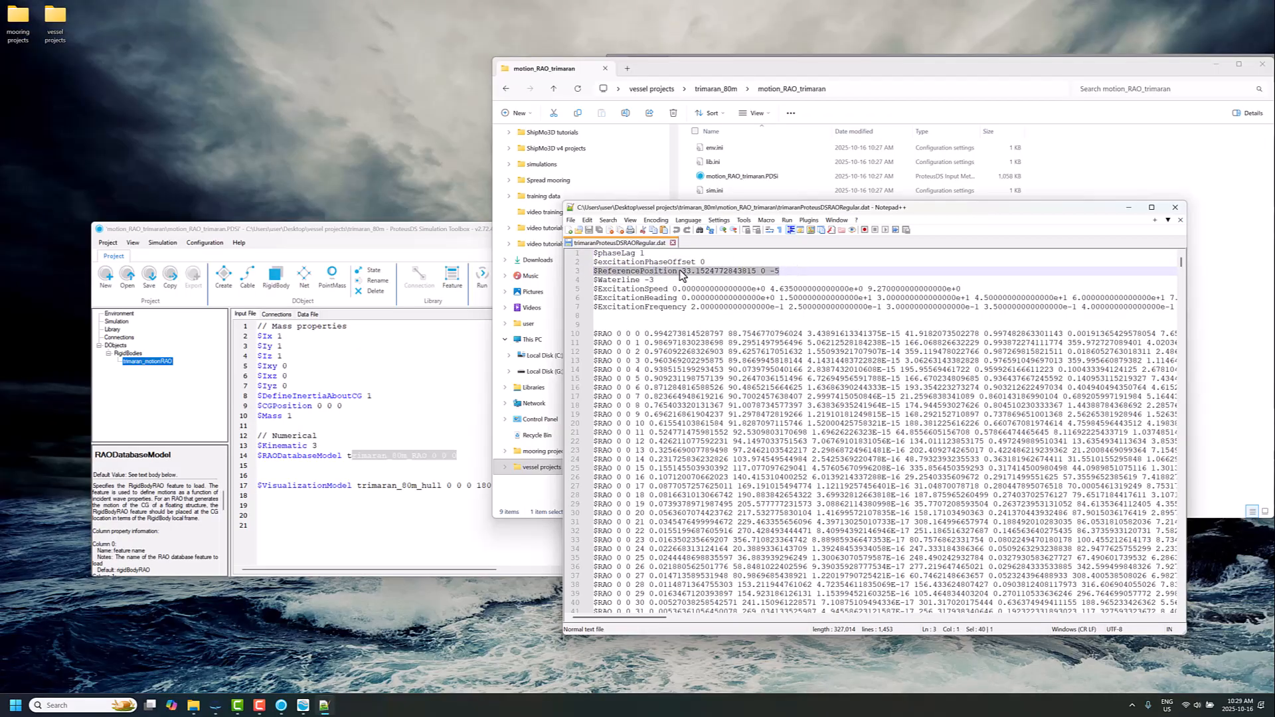
pyautogui.moveTo(682, 271); pyautogui.dragTo(776, 268)
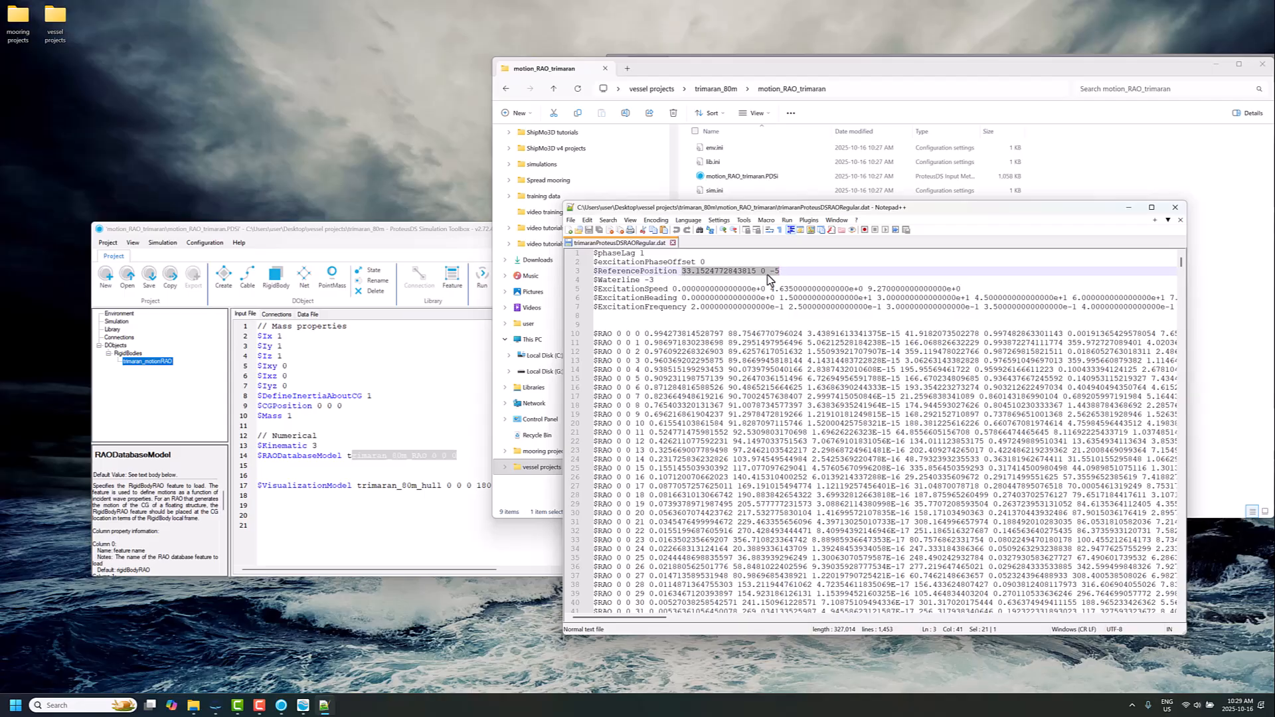
# Step: Copy the ReferencePosition coordinates from the RAO file into trimaran_motionRAO's CGPosition as 33.1524772843815 0 -5
pyautogui.moveTo(780, 271); pyautogui.dragTo(770, 271)
pyautogui.keyDown('shift'); pyautogui.click(683, 273); pyautogui.keyUp('shift')
pyautogui.hotkey('ctrl', 'c')
pyautogui.click(318, 408)
pyautogui.moveTo(315, 406); pyautogui.dragTo(344, 406)
pyautogui.hotkey('ctrl', 'v')
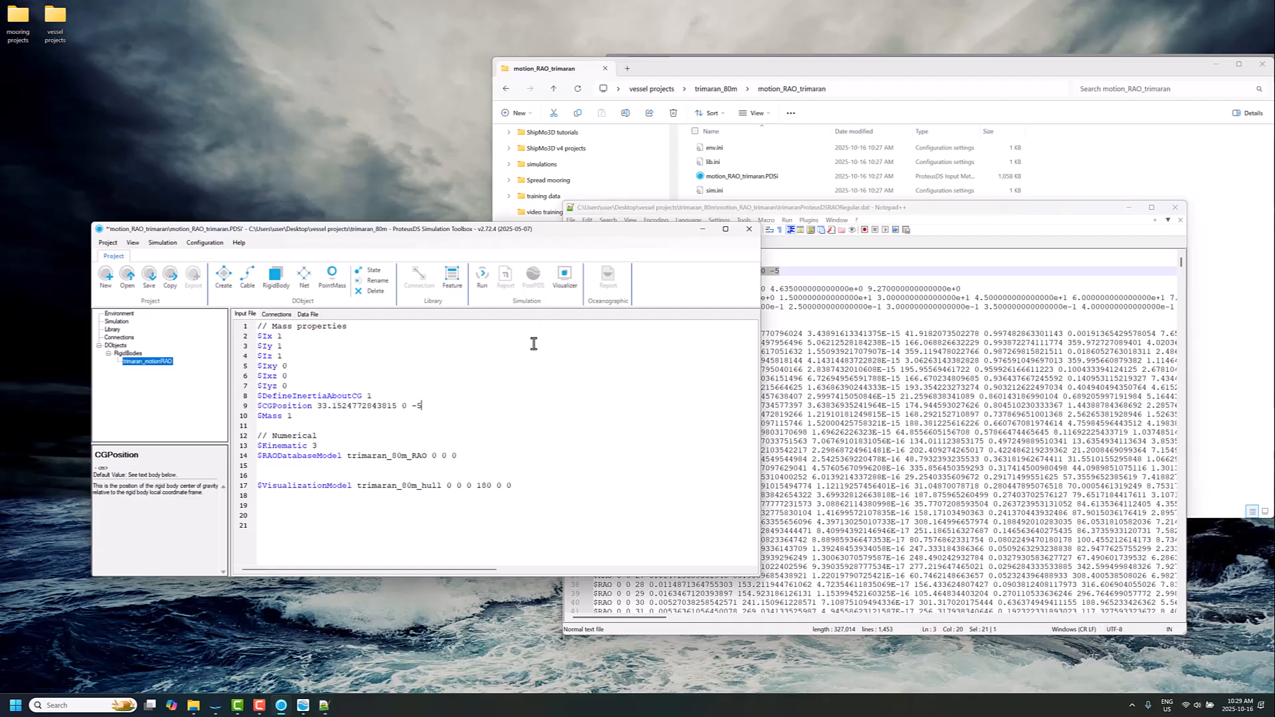
# Step: Inspect the trimaran's wireframe hulls in the Visualizer to check the CG location, and close the Visualizer
pyautogui.click(564, 276)
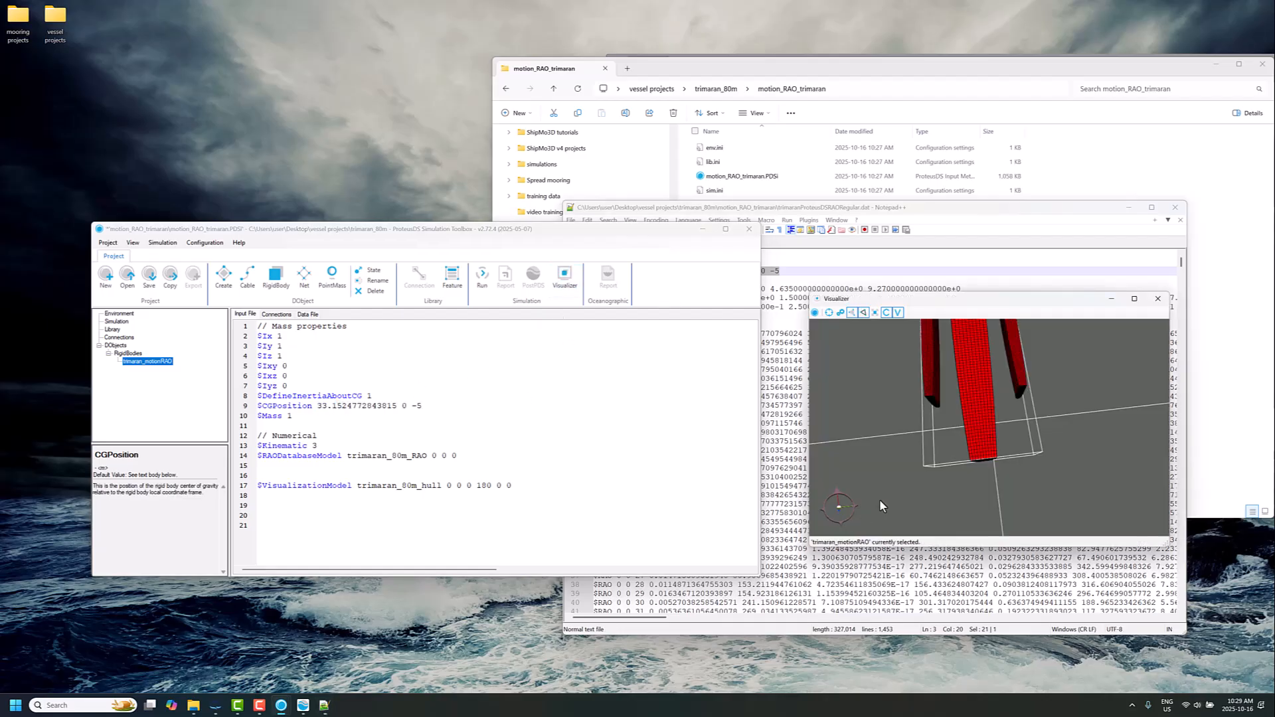
pyautogui.moveTo(988, 439); pyautogui.dragTo(941, 368)
pyautogui.click(853, 312)
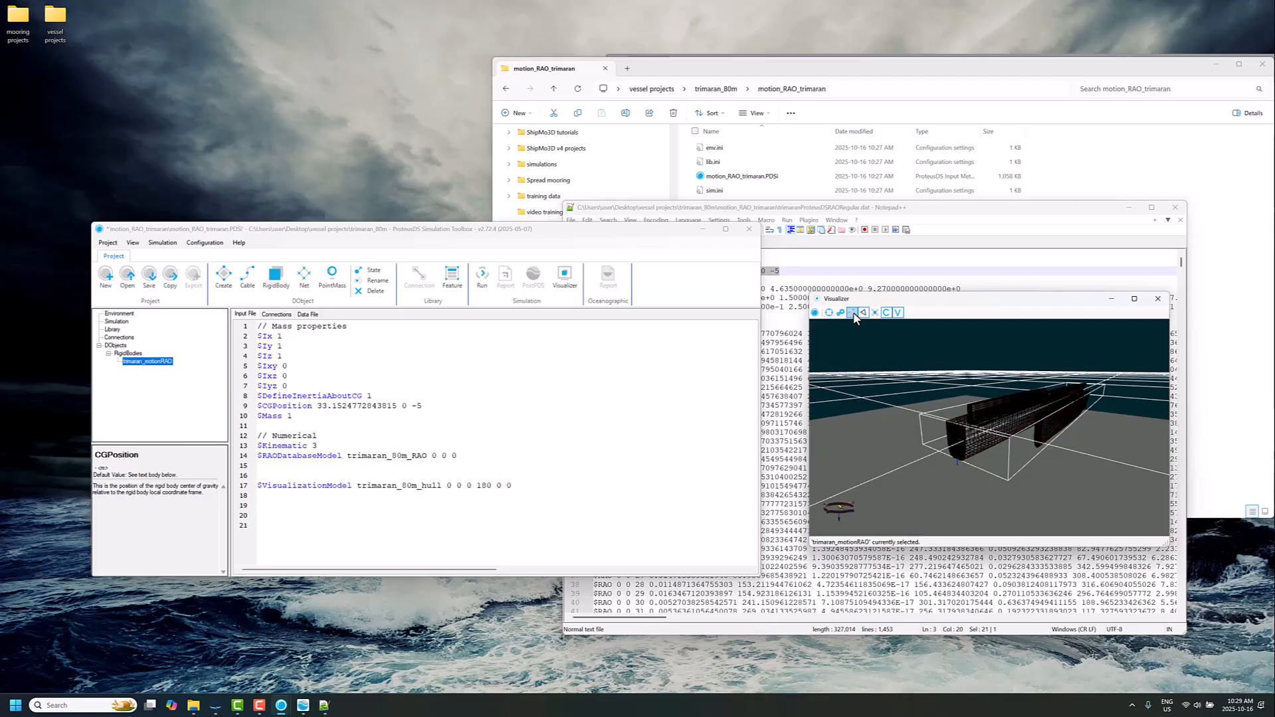
pyautogui.scroll(4, 1035, 430)
pyautogui.moveTo(1038, 429); pyautogui.dragTo(1066, 432, button='middle')
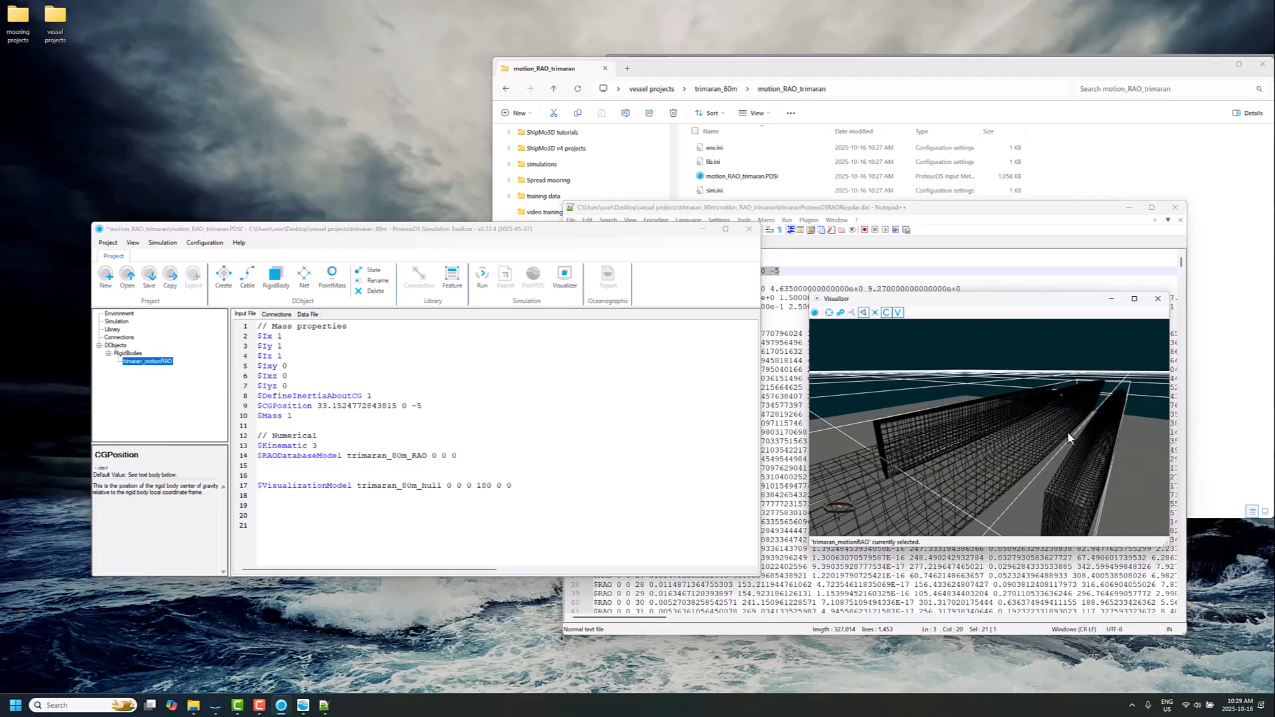
pyautogui.moveTo(1066, 431); pyautogui.dragTo(1000, 382)
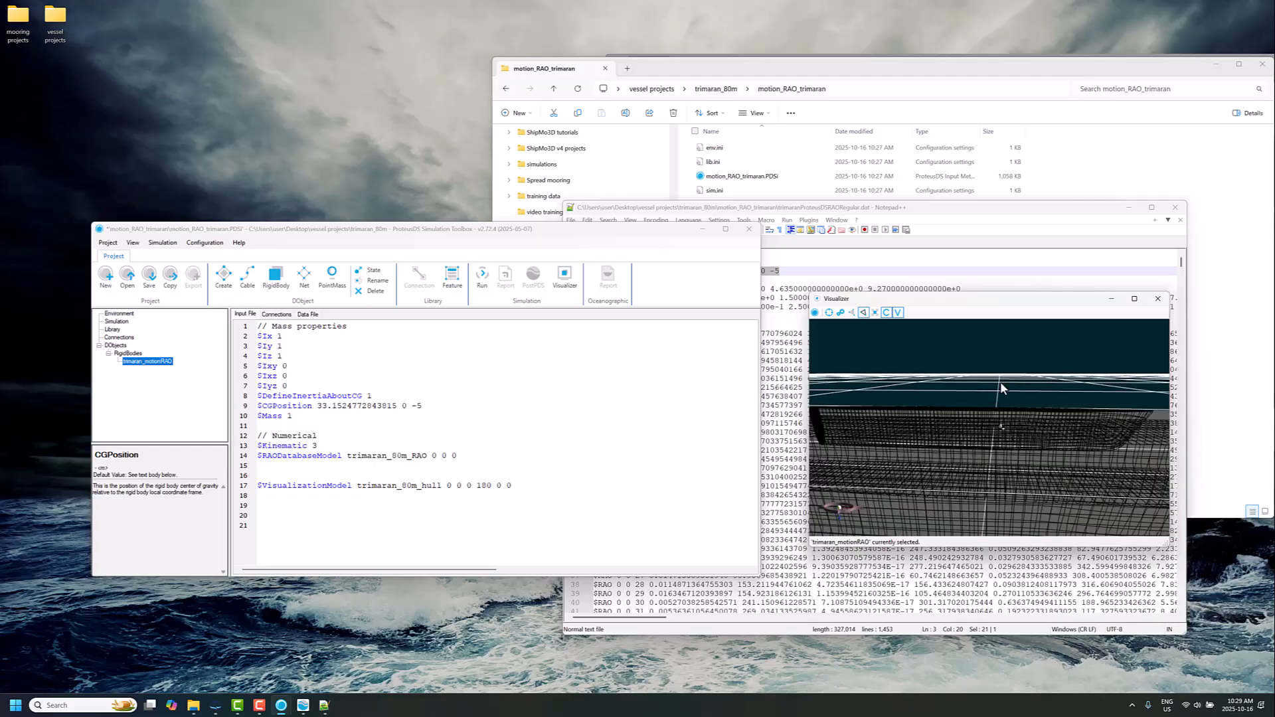
pyautogui.click(1158, 299)
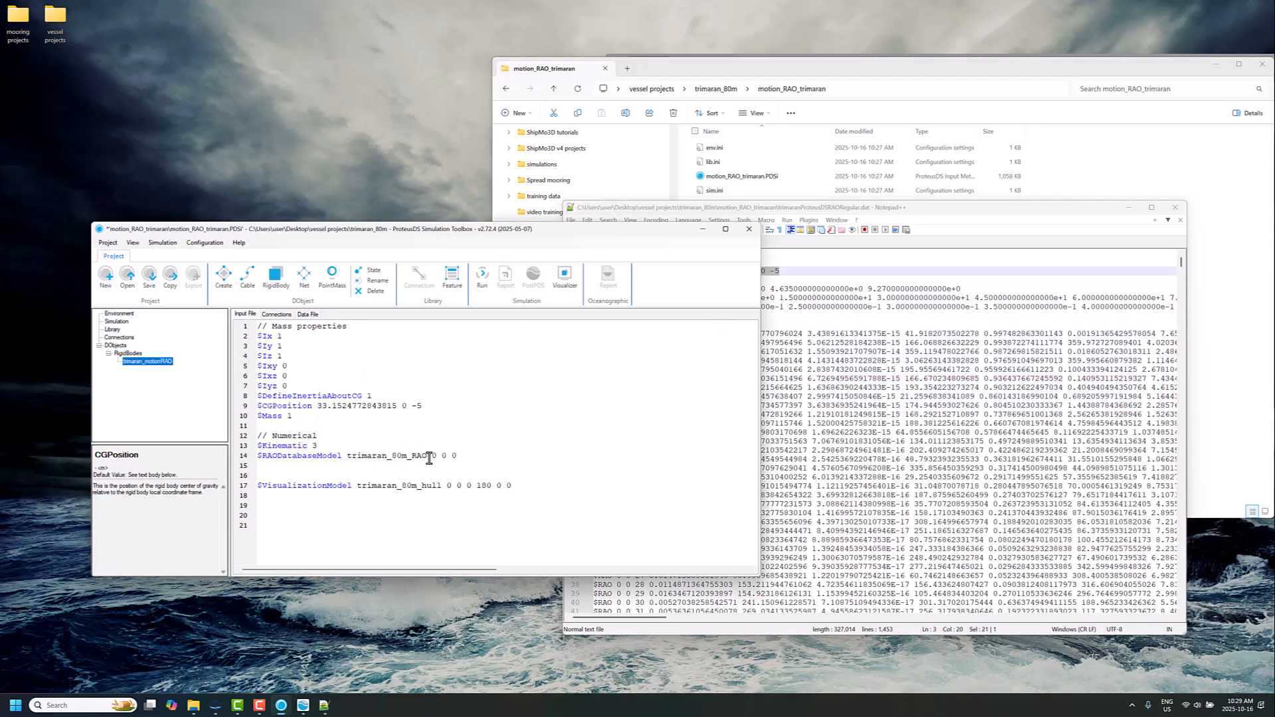
# Step: Set the RAODatabaseModel location of trimaran_80m_RAO to the copied coordinates 33.1524772843815 0 -5
pyautogui.moveTo(430, 457); pyautogui.dragTo(447, 458)
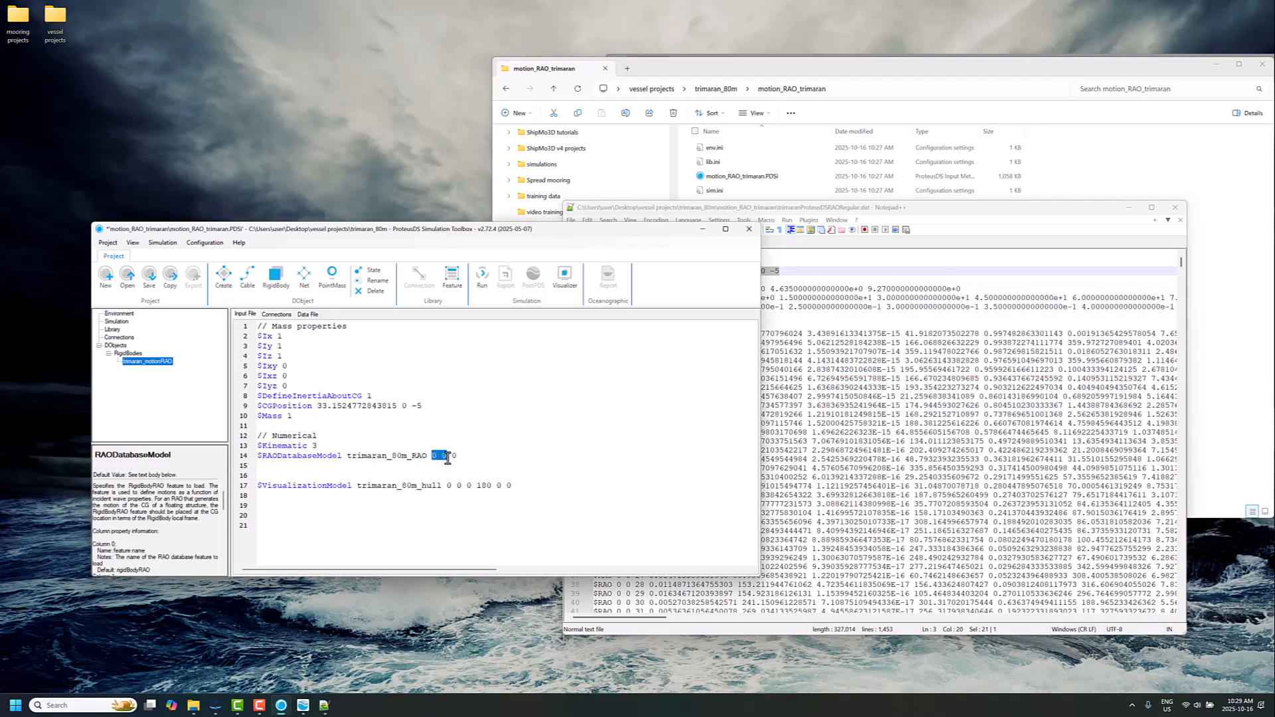
pyautogui.hotkey('ctrl', 'v')
pyautogui.moveTo(433, 457); pyautogui.dragTo(536, 457)
pyautogui.click(544, 476)
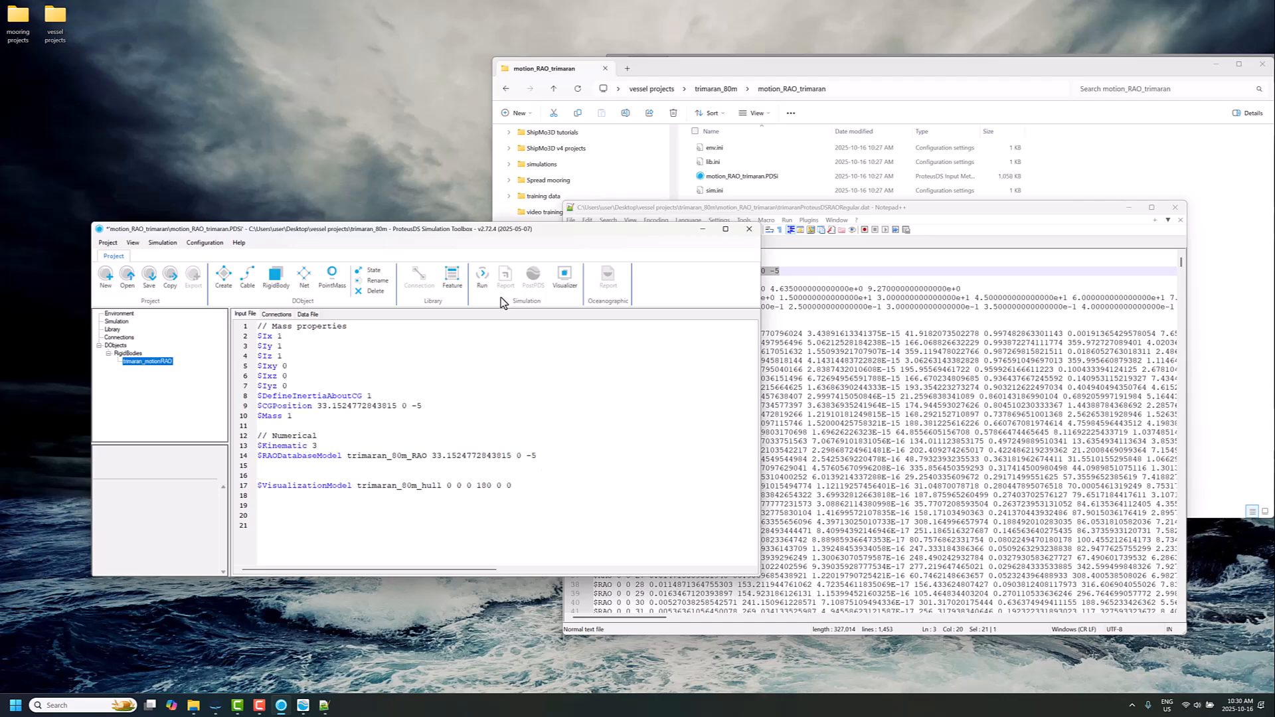
# Step: Save and run the simulation with the corrected reference location, and review the rigid body's Mass and Ix, Iy, Iz lines
pyautogui.click(483, 275)
pyautogui.click(657, 391)
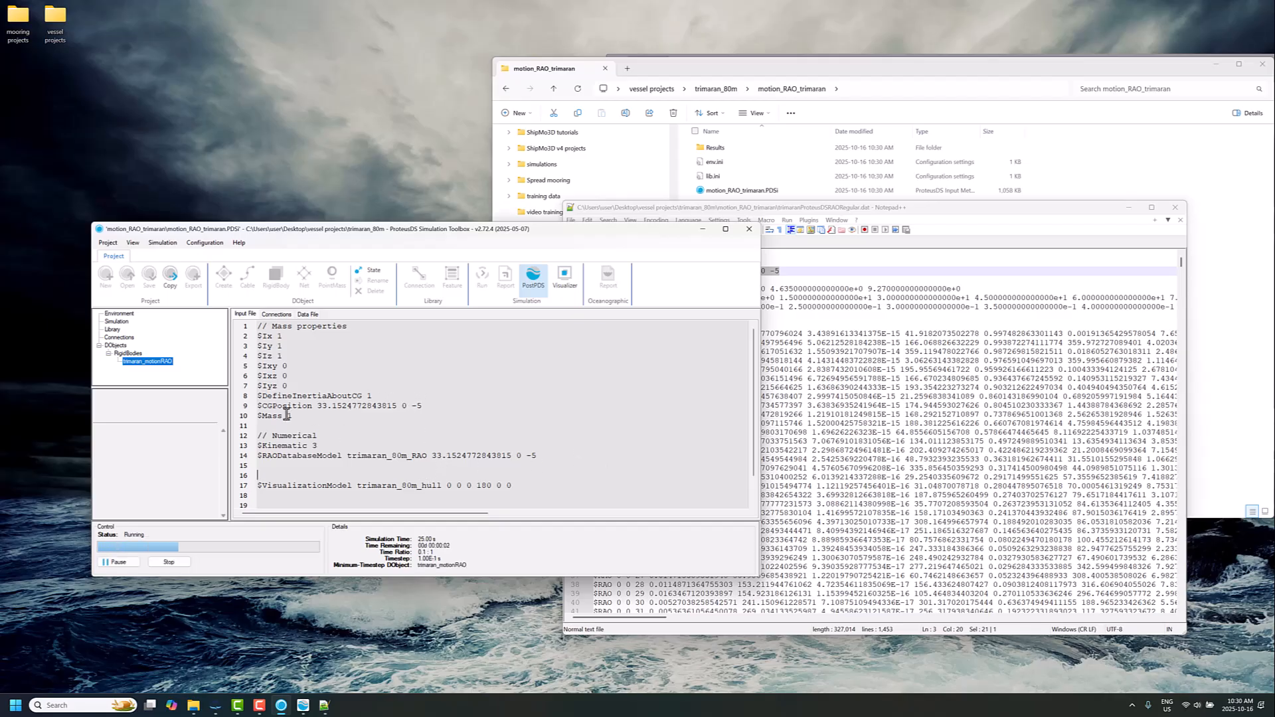
pyautogui.moveTo(299, 415); pyautogui.dragTo(258, 415)
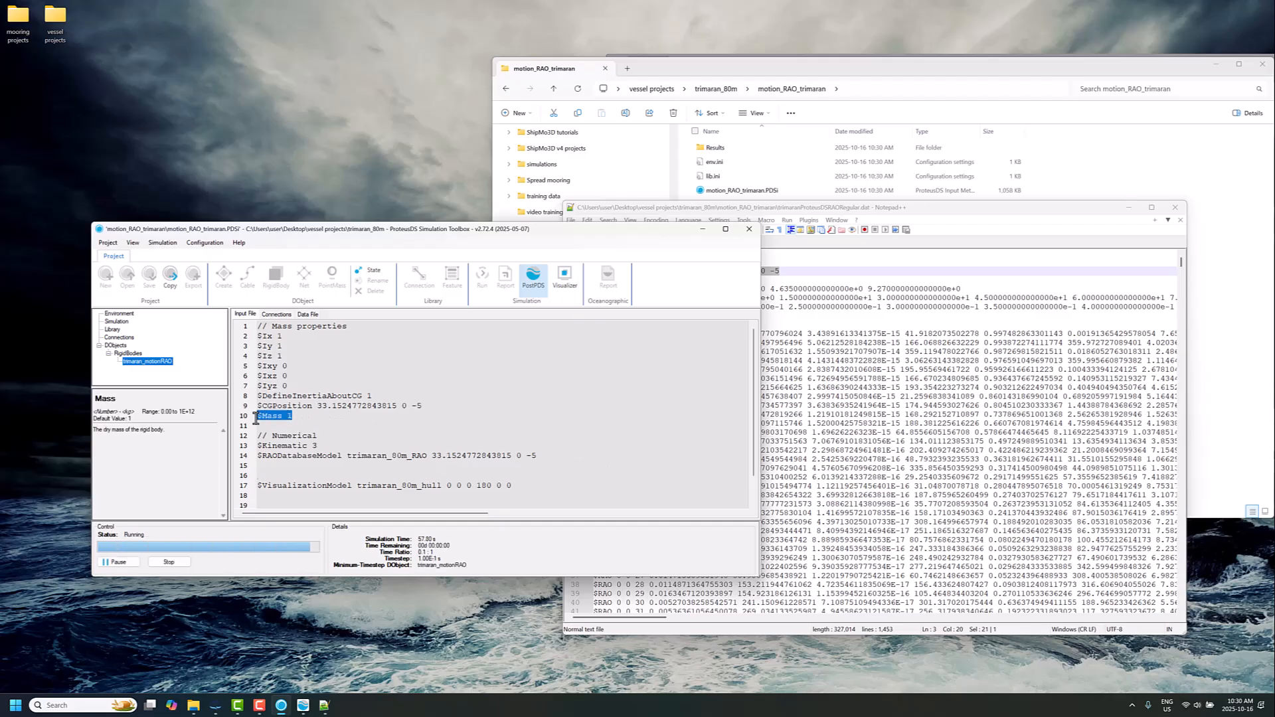
pyautogui.moveTo(283, 357); pyautogui.dragTo(258, 339)
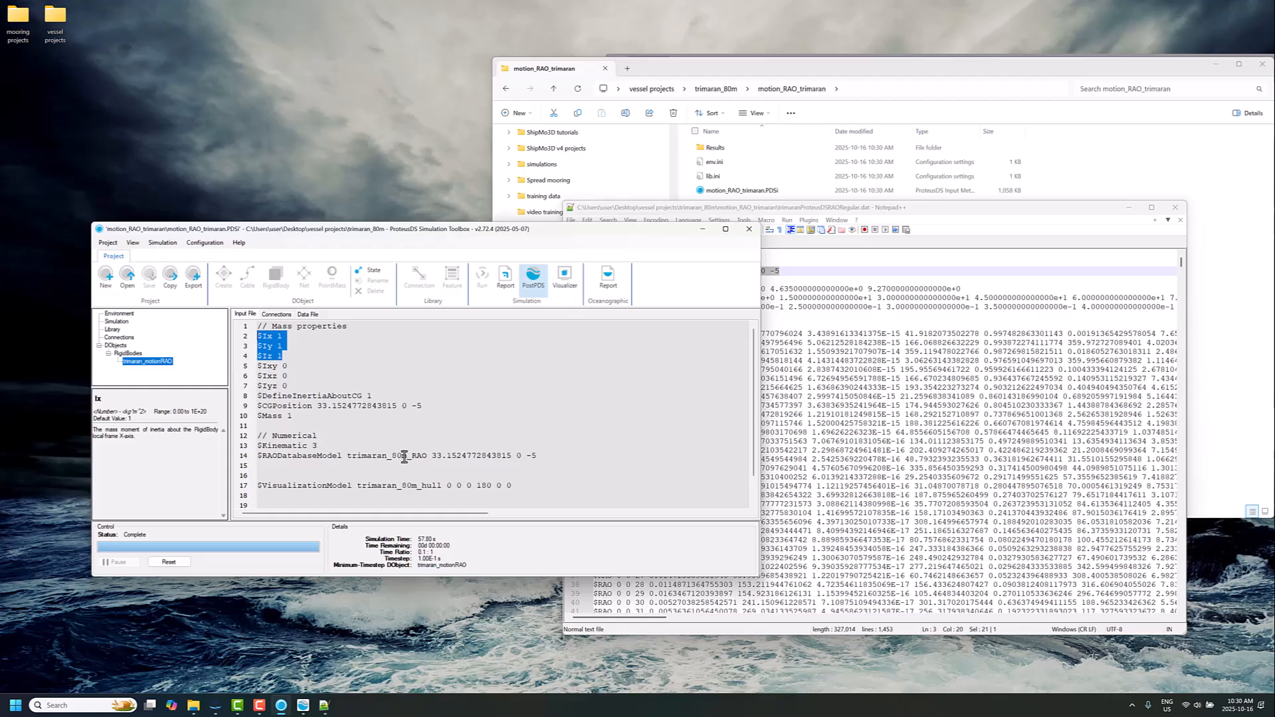
# Step: Switch to PostPDS, reload the simulation results, and play the animation to inspect the trimaran's motion from several angles before pausing it
pyautogui.click(311, 708)
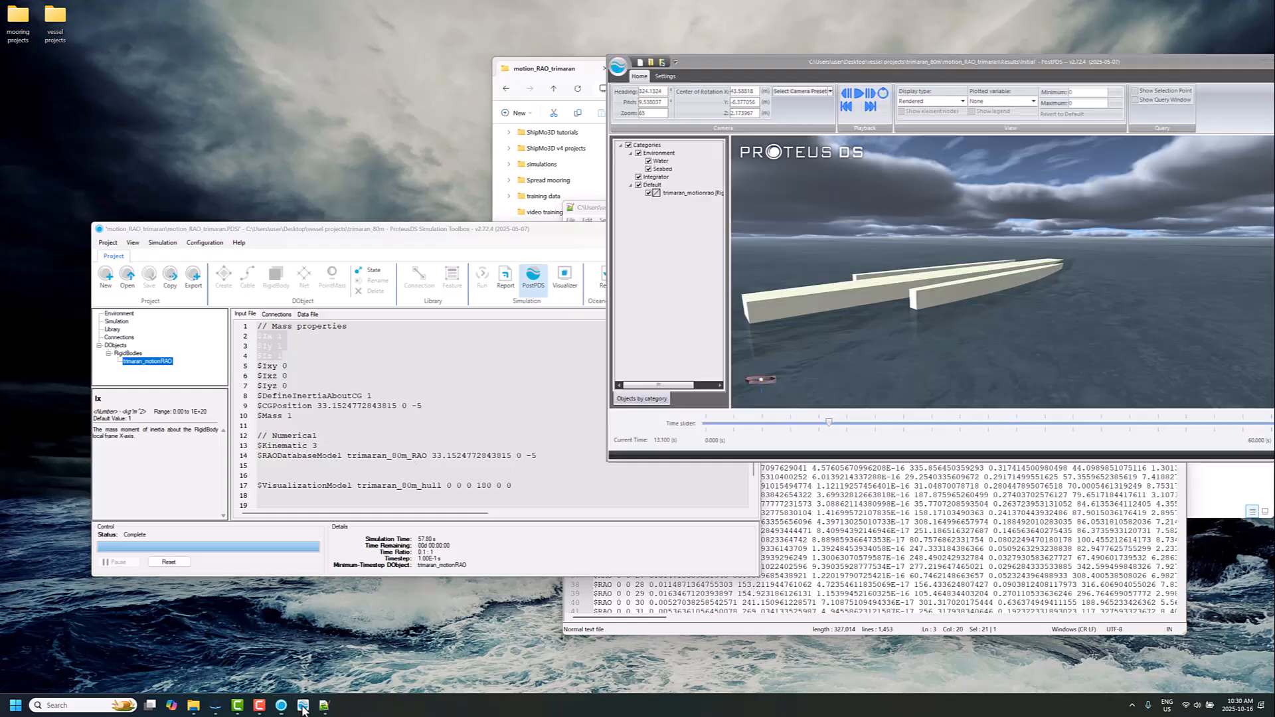
pyautogui.click(663, 62)
pyautogui.click(672, 391)
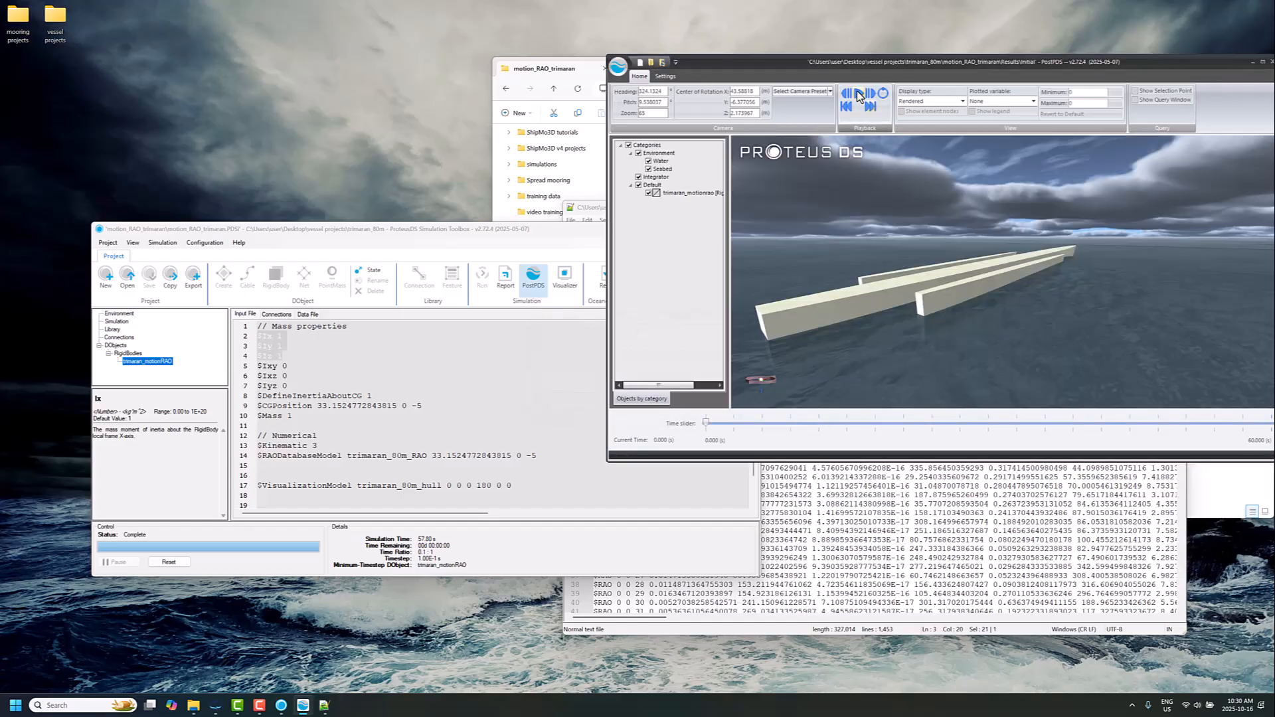
pyautogui.moveTo(1024, 285); pyautogui.dragTo(992, 287)
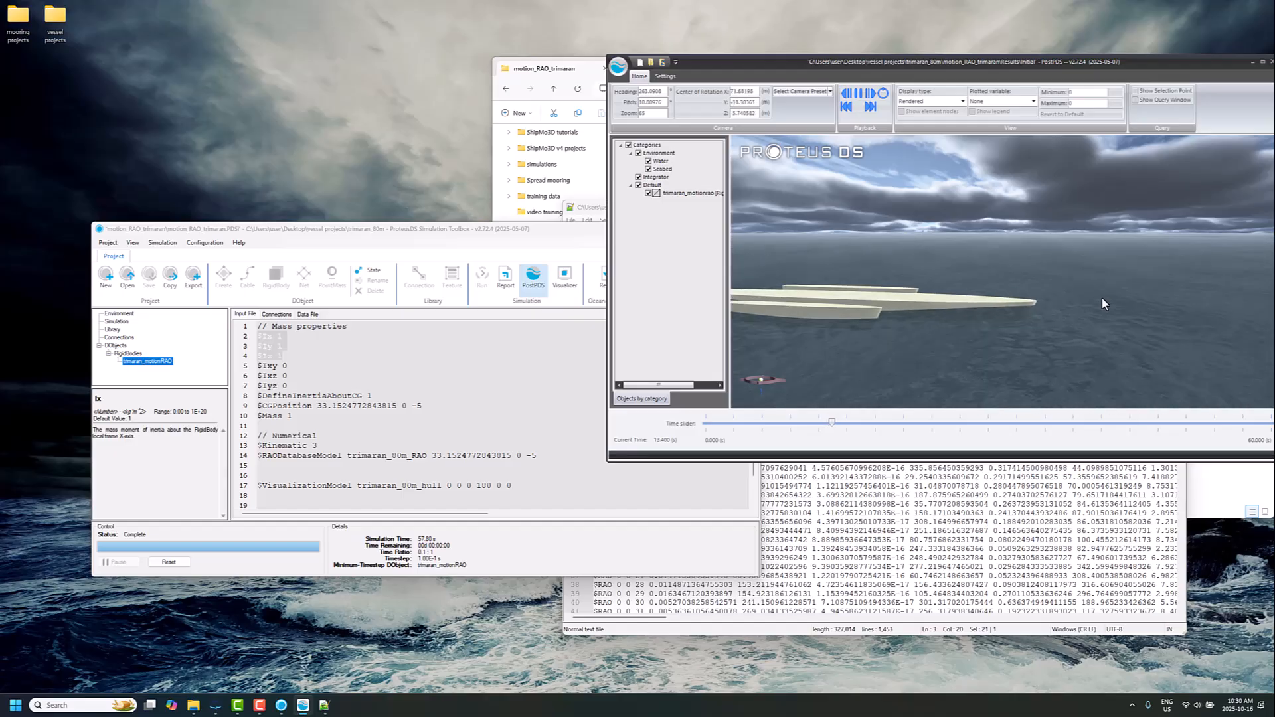
pyautogui.moveTo(1057, 323); pyautogui.dragTo(1018, 314)
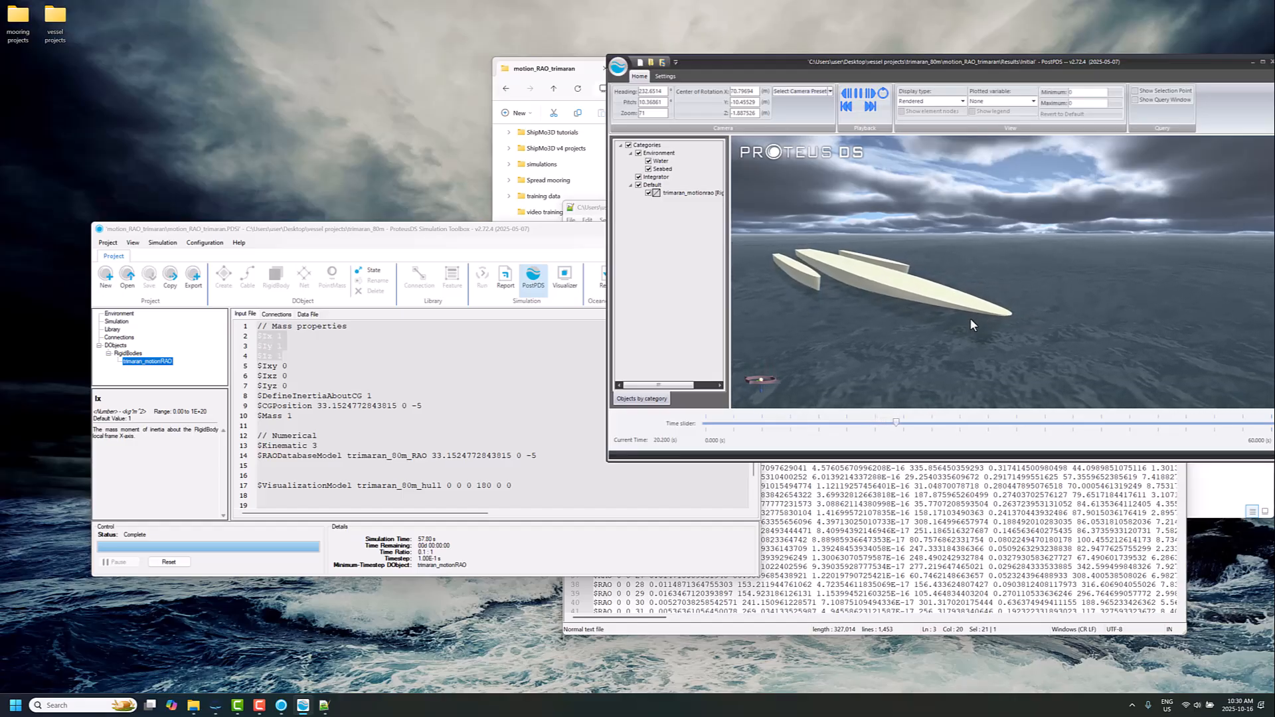
pyautogui.moveTo(990, 328); pyautogui.dragTo(1014, 329)
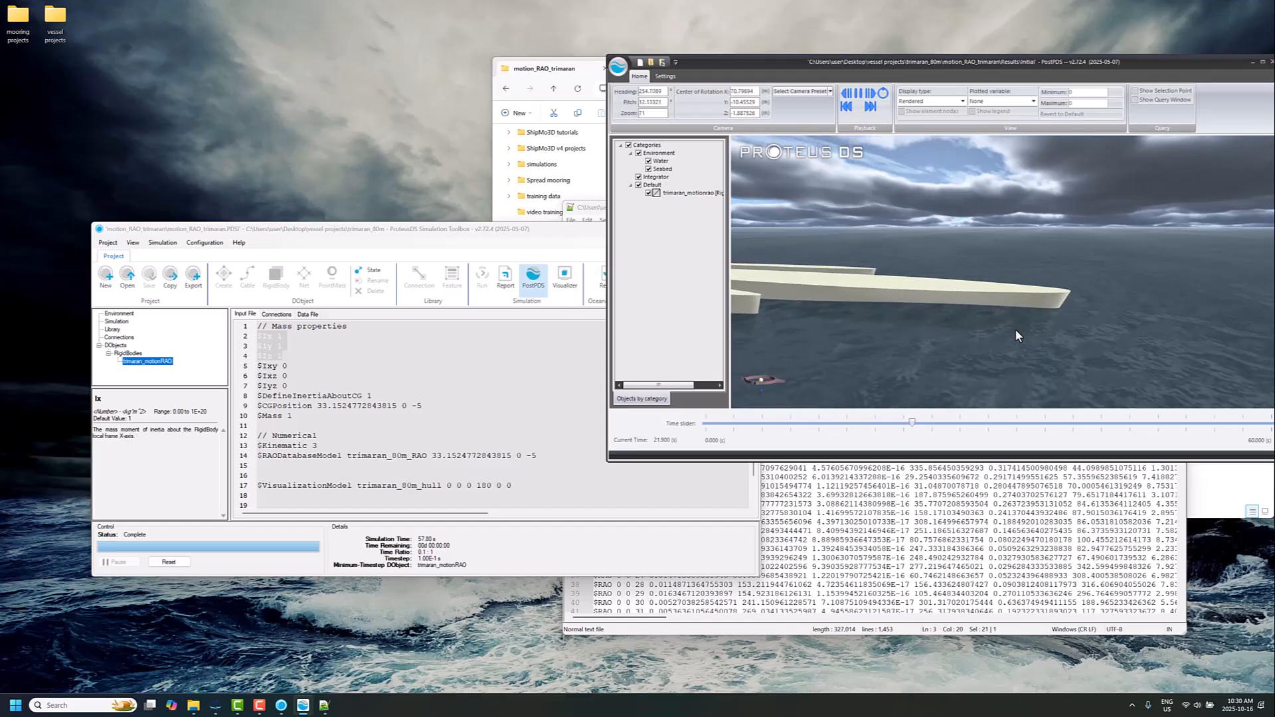
pyautogui.moveTo(955, 325); pyautogui.dragTo(994, 319, button='middle')
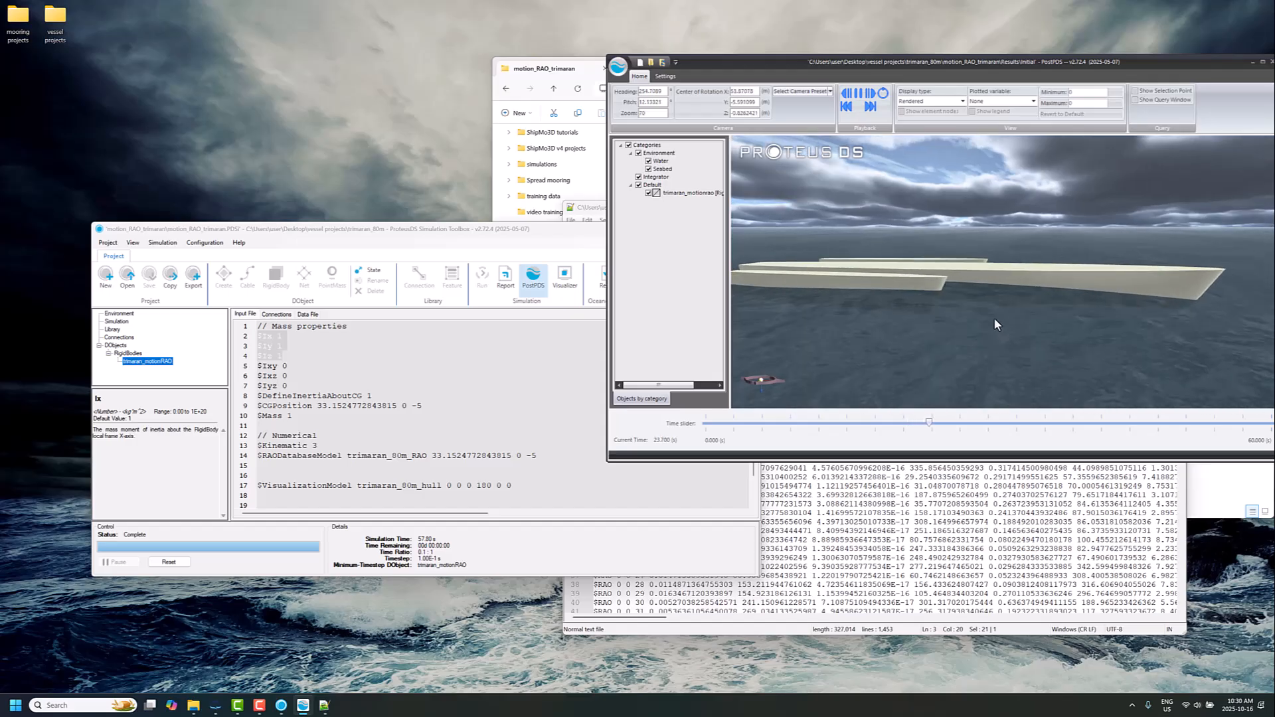
pyautogui.moveTo(996, 316); pyautogui.dragTo(1014, 311)
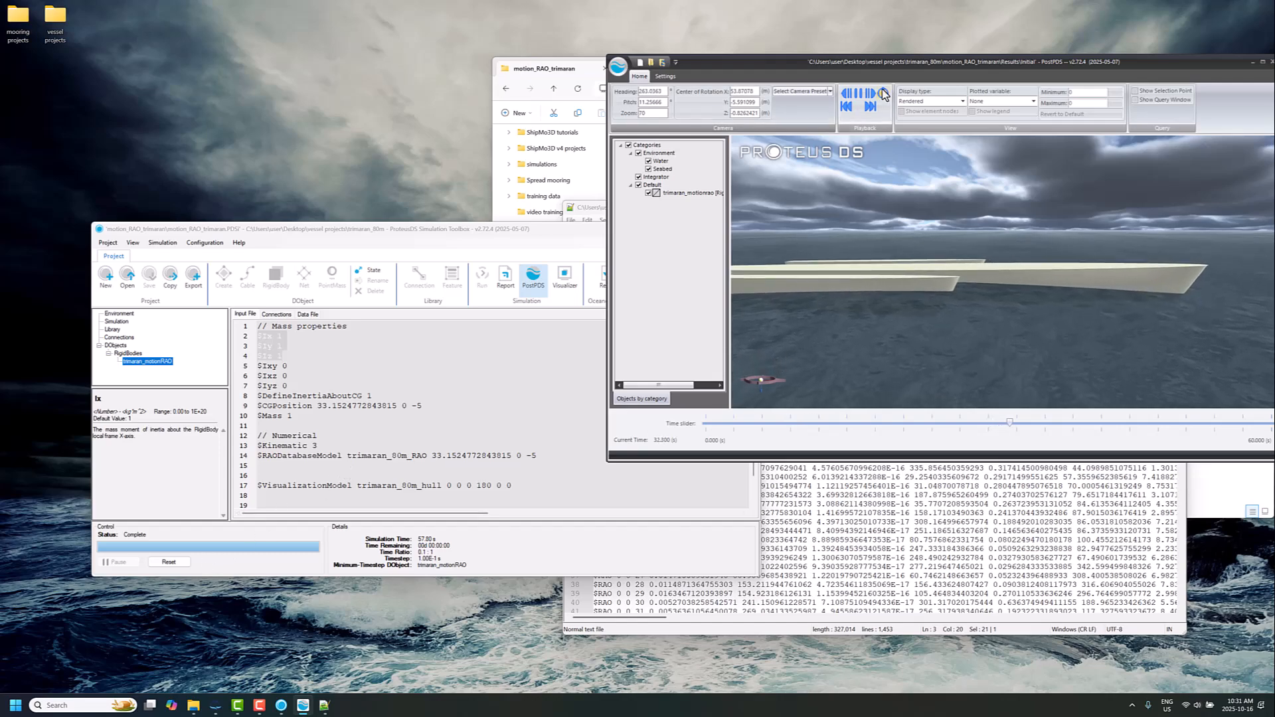
pyautogui.click(861, 94)
# Step: Reset the simulation results, and set the environment's WaveHeight to 15 and WavePeriod to 25
pyautogui.click(181, 564)
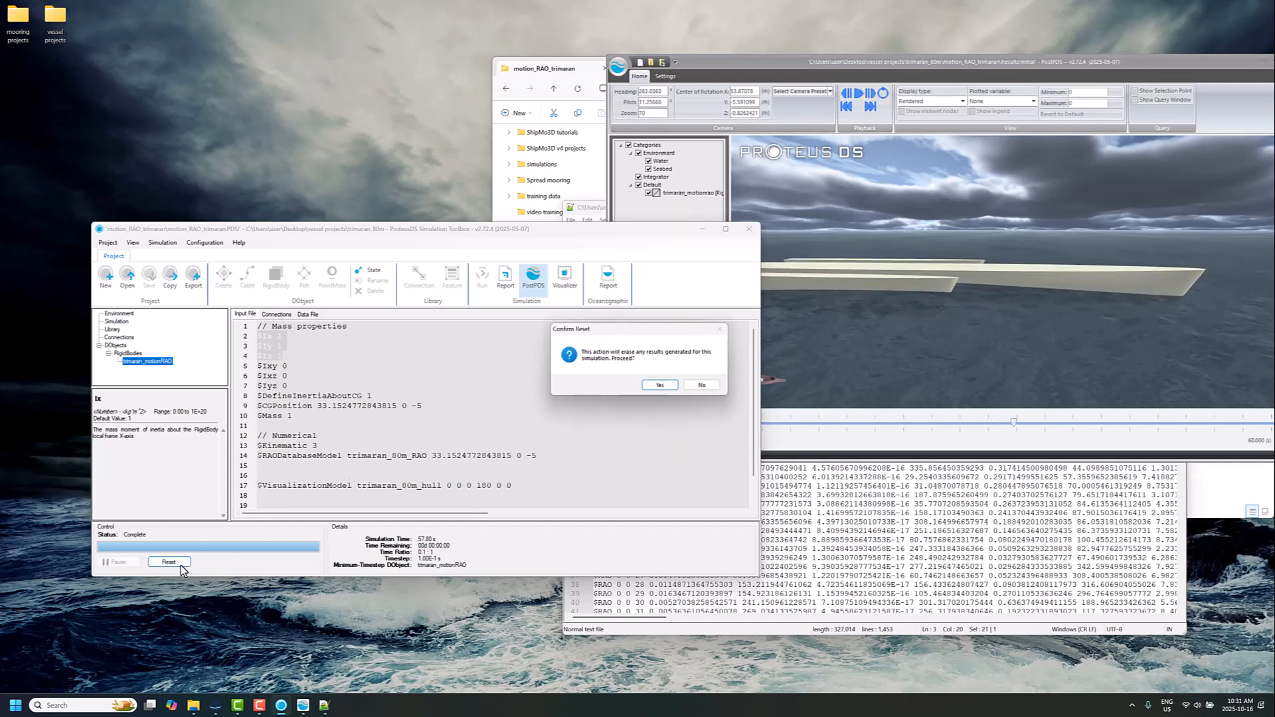
pyautogui.press('Return')
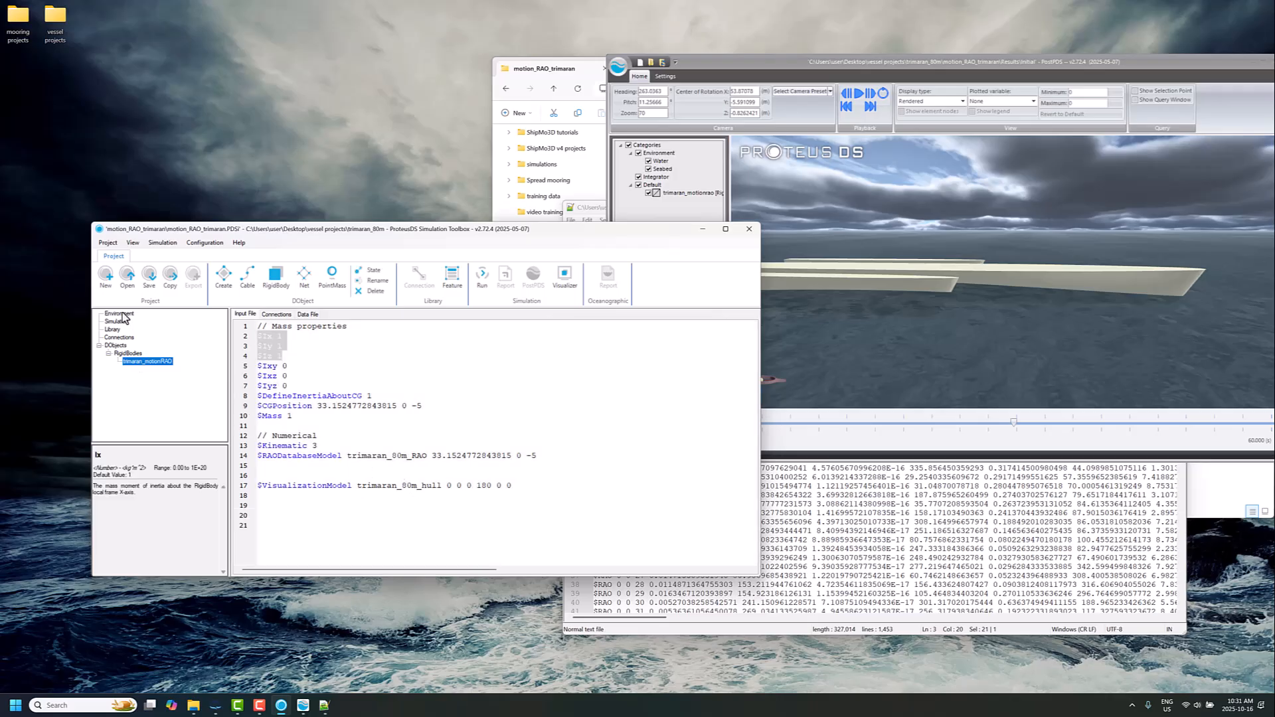
pyautogui.click(123, 312)
pyautogui.scroll(-4, 355, 461)
pyautogui.click(333, 506)
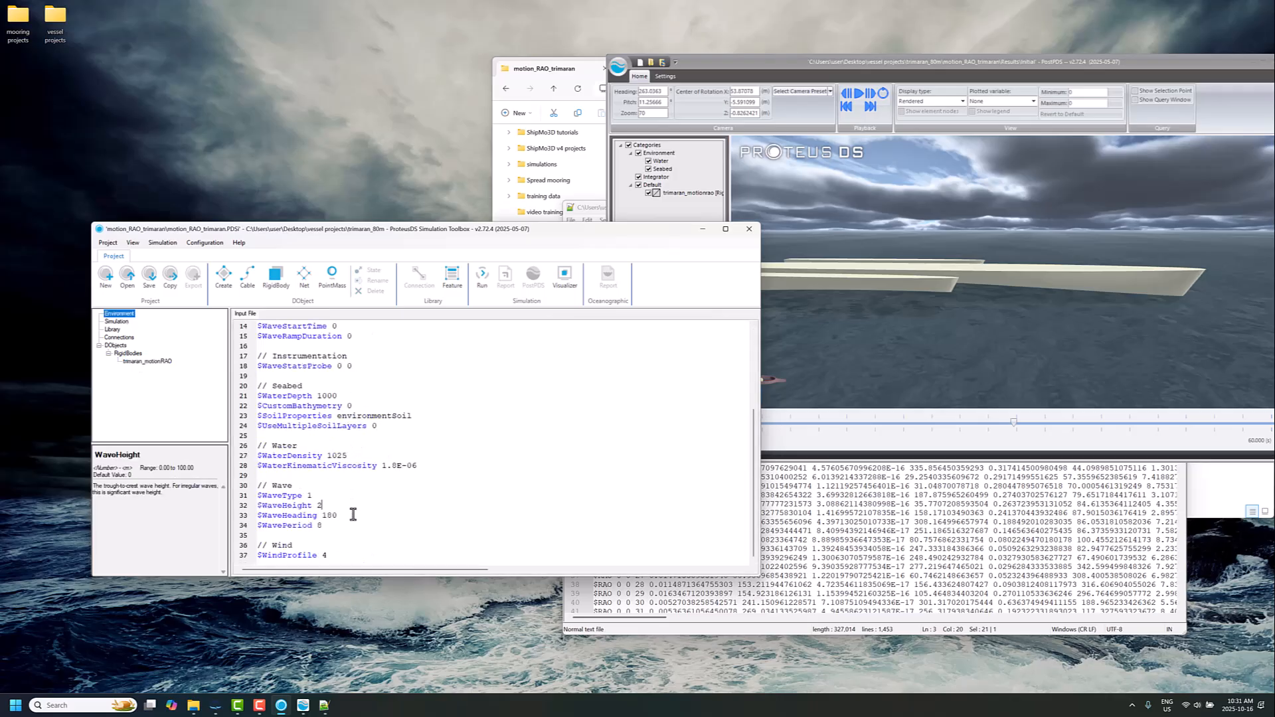
pyautogui.press('BackSpace')
pyautogui.write('15')
pyautogui.press('Down')
pyautogui.press('Down')
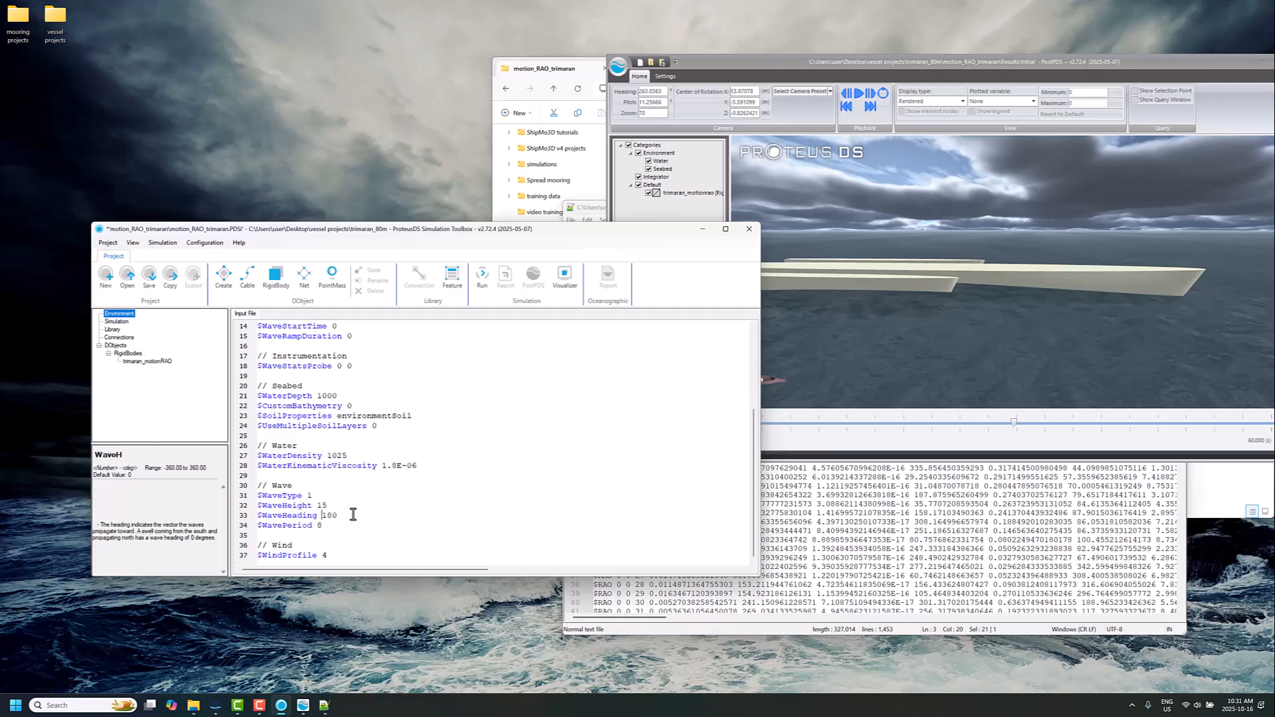
pyautogui.press('BackSpace')
pyautogui.write('25')
# Step: Save and run the simulation with the new wave settings, and reload the entire simulation in PostPDS
pyautogui.click(483, 276)
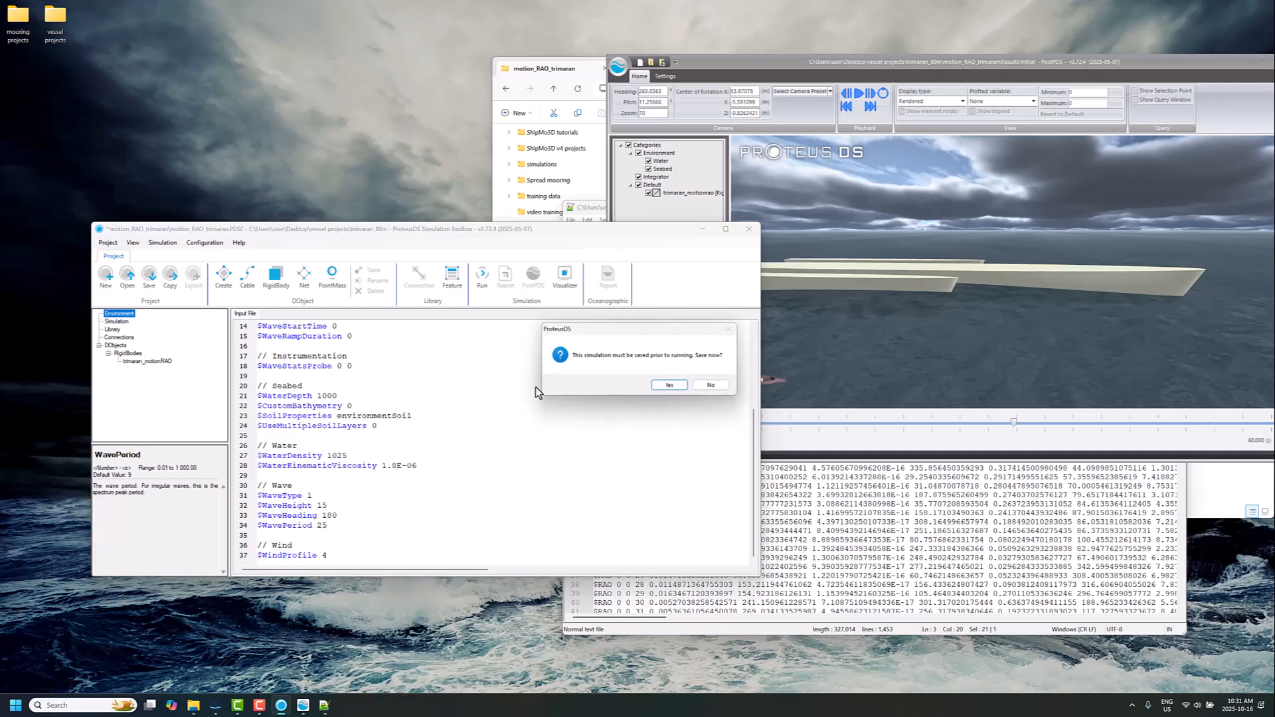
pyautogui.click(679, 384)
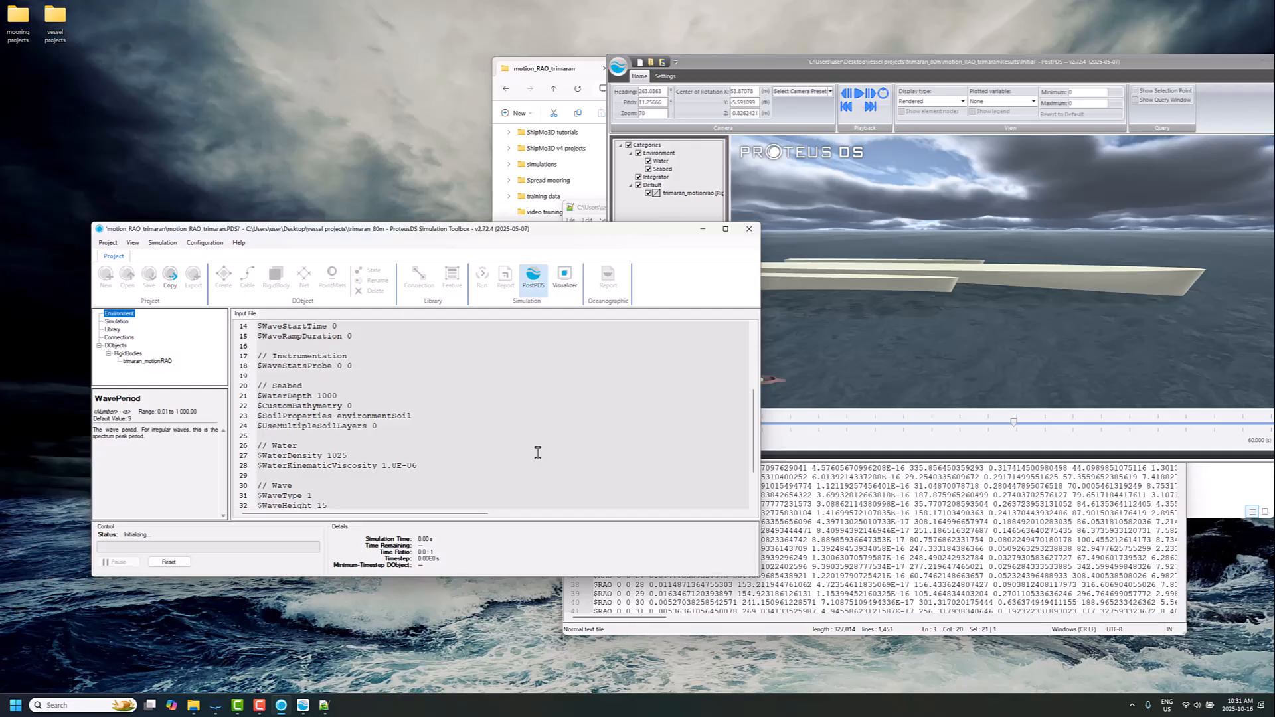
pyautogui.click(876, 198)
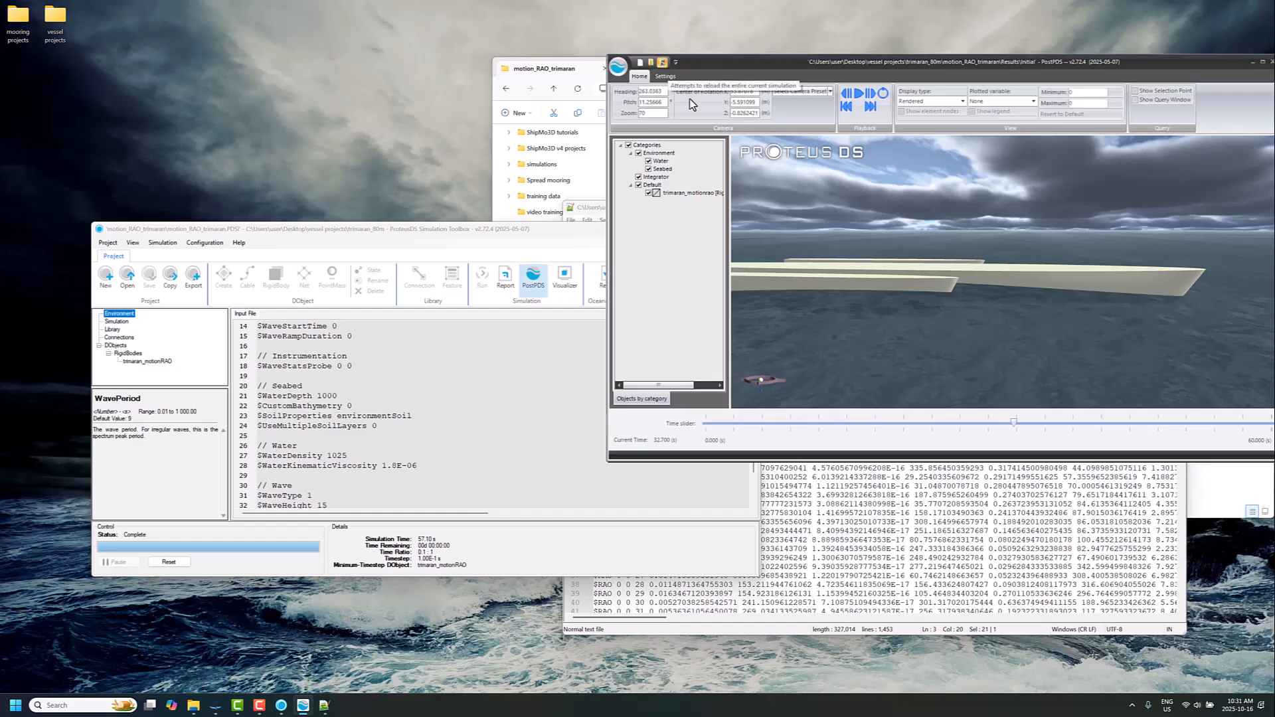
pyautogui.click(662, 62)
pyautogui.click(670, 386)
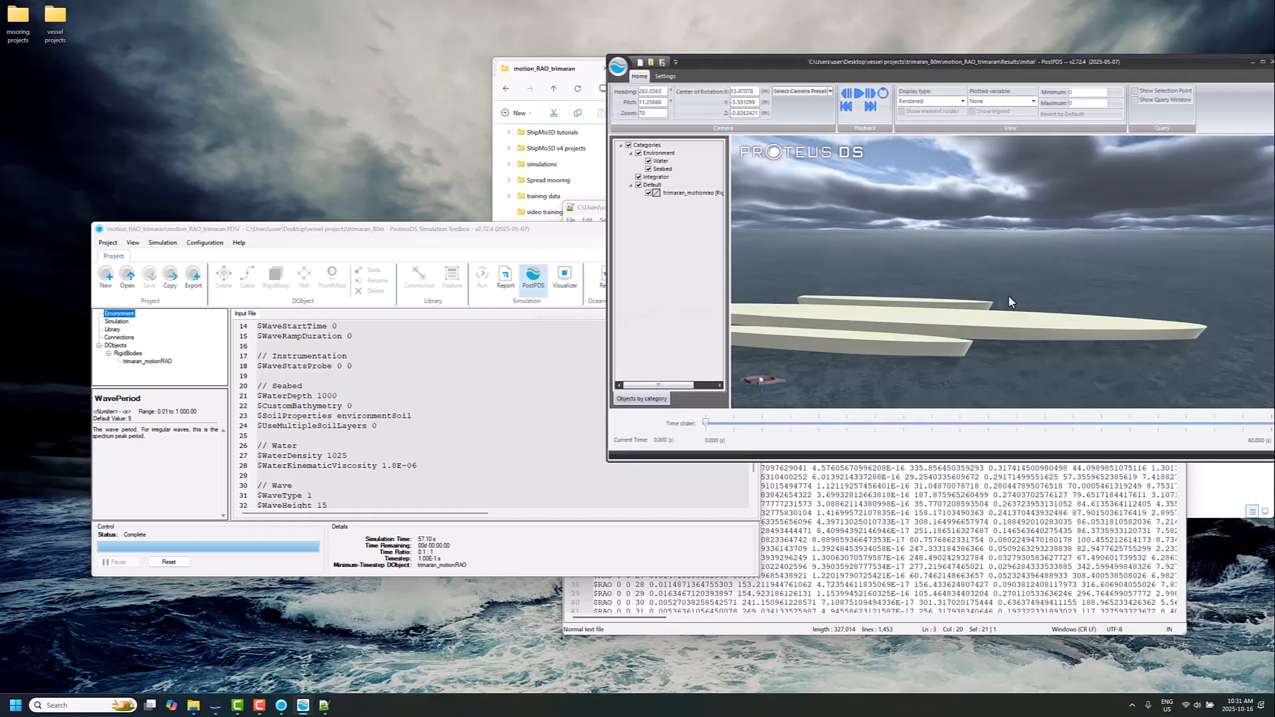
# Step: Scrub the animation from the start to about 57.7 s, inspect the trimaran's wave response from several angles, and return to the Simulation Toolbox
pyautogui.scroll(-1, 1001, 289)
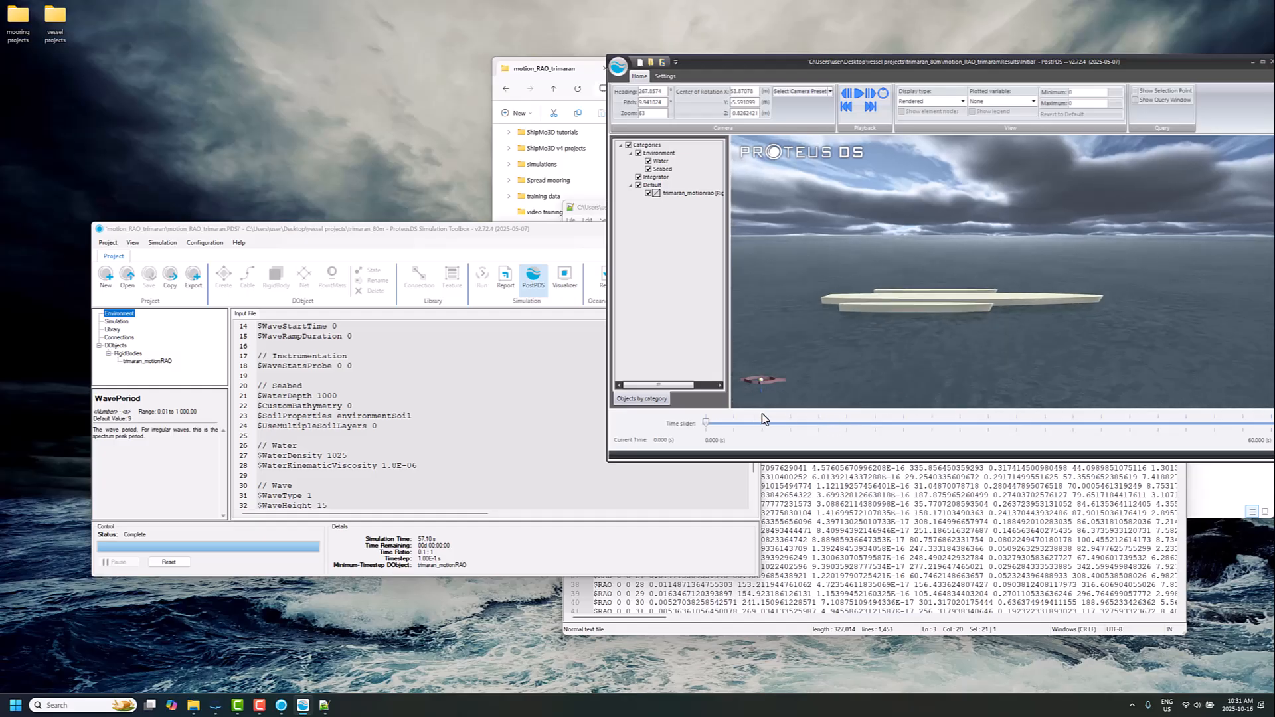
pyautogui.click(706, 424)
pyautogui.moveTo(707, 424); pyautogui.dragTo(1249, 425)
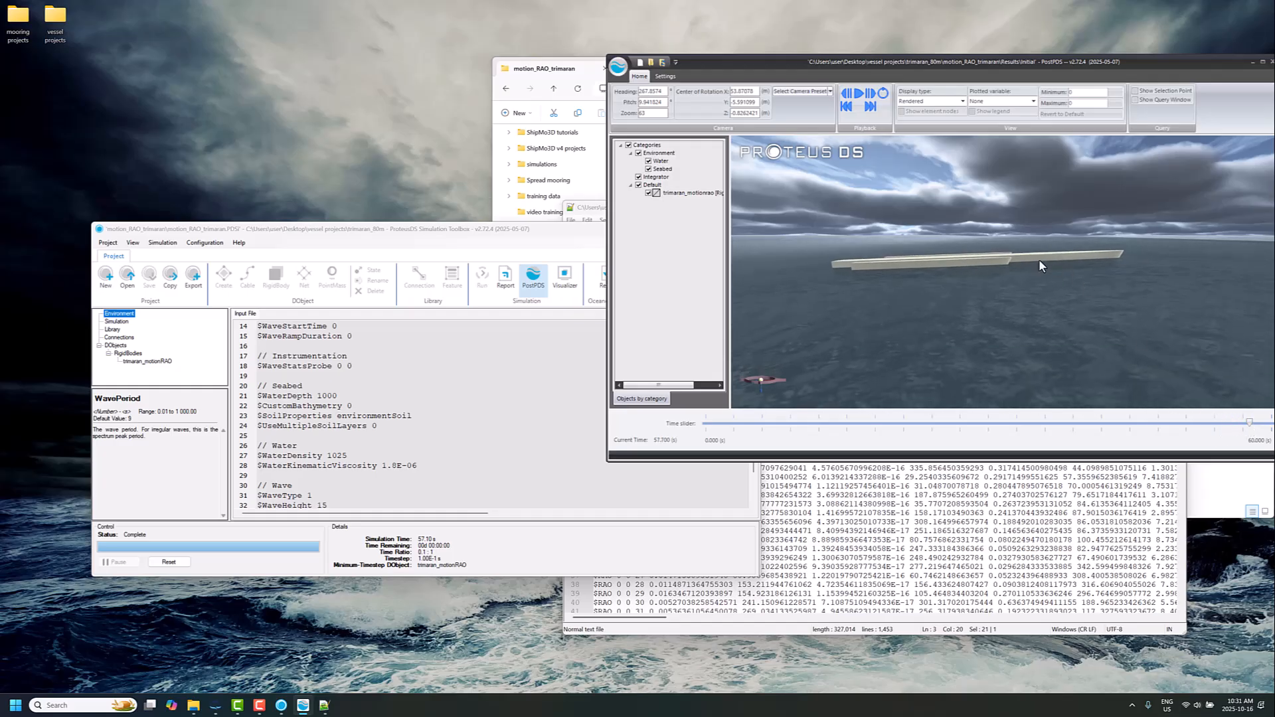
pyautogui.moveTo(1039, 266); pyautogui.dragTo(965, 305)
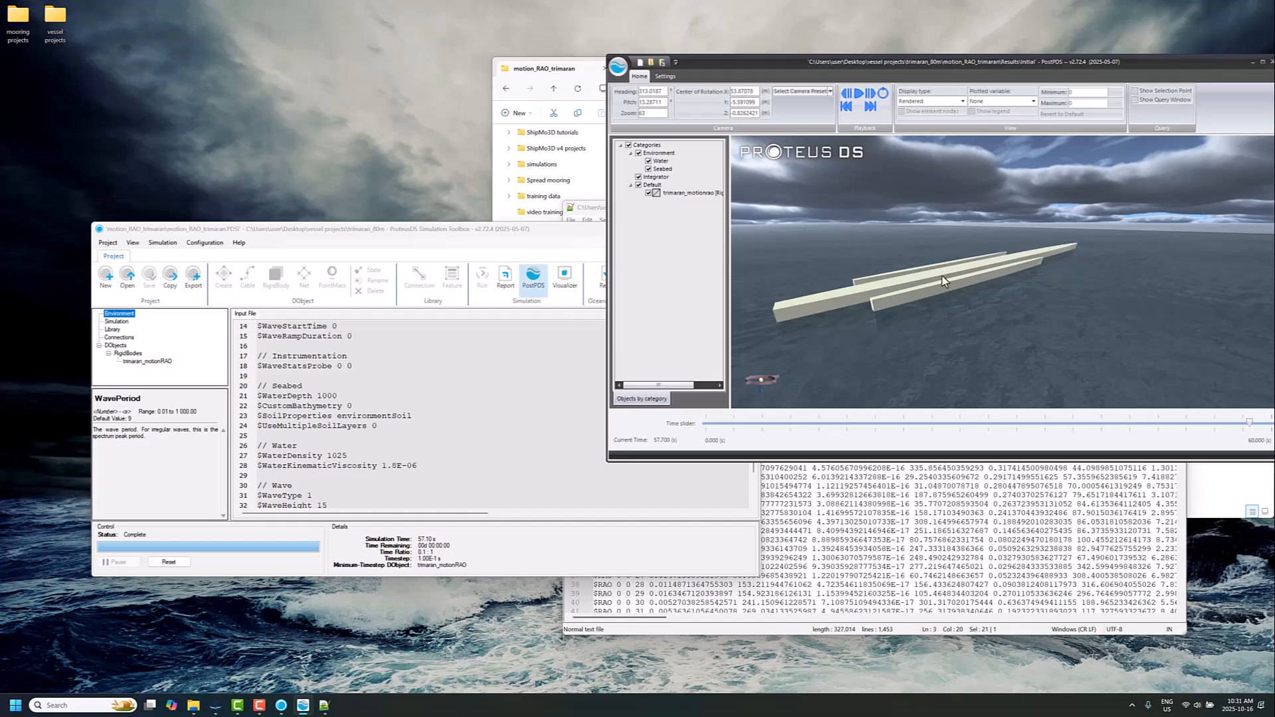
pyautogui.moveTo(1027, 283); pyautogui.dragTo(995, 286)
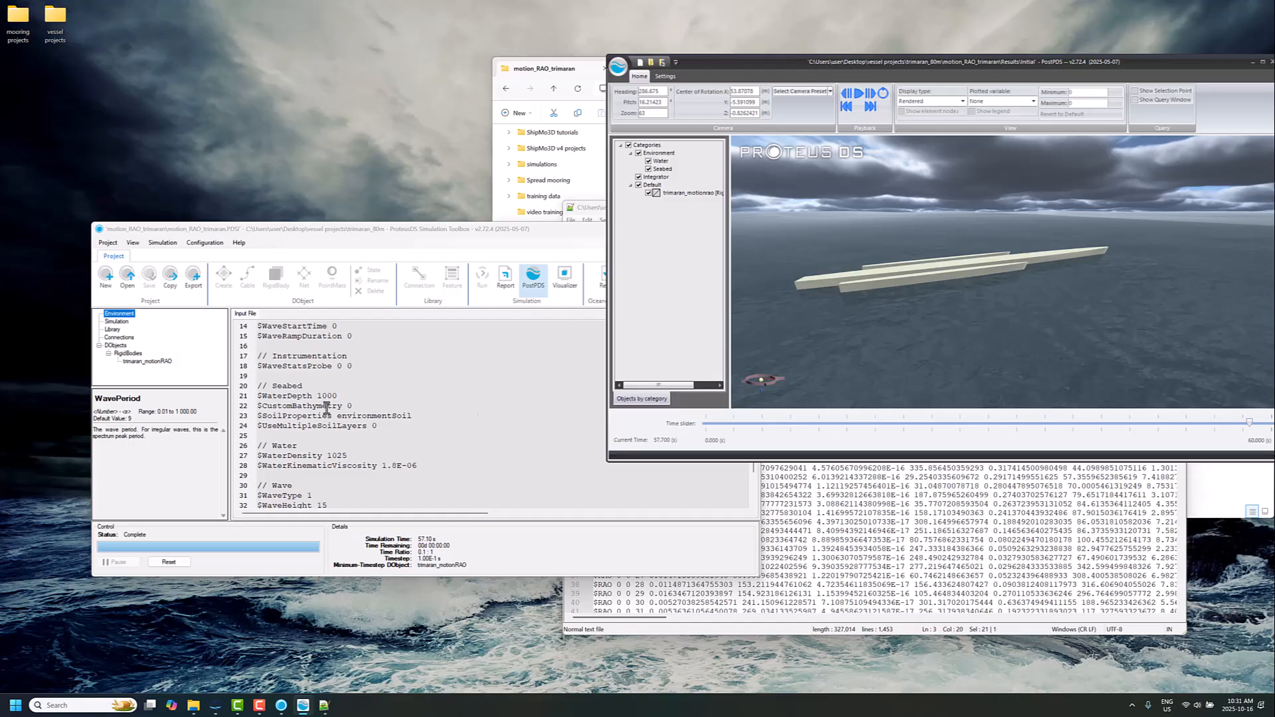
pyautogui.click(398, 477)
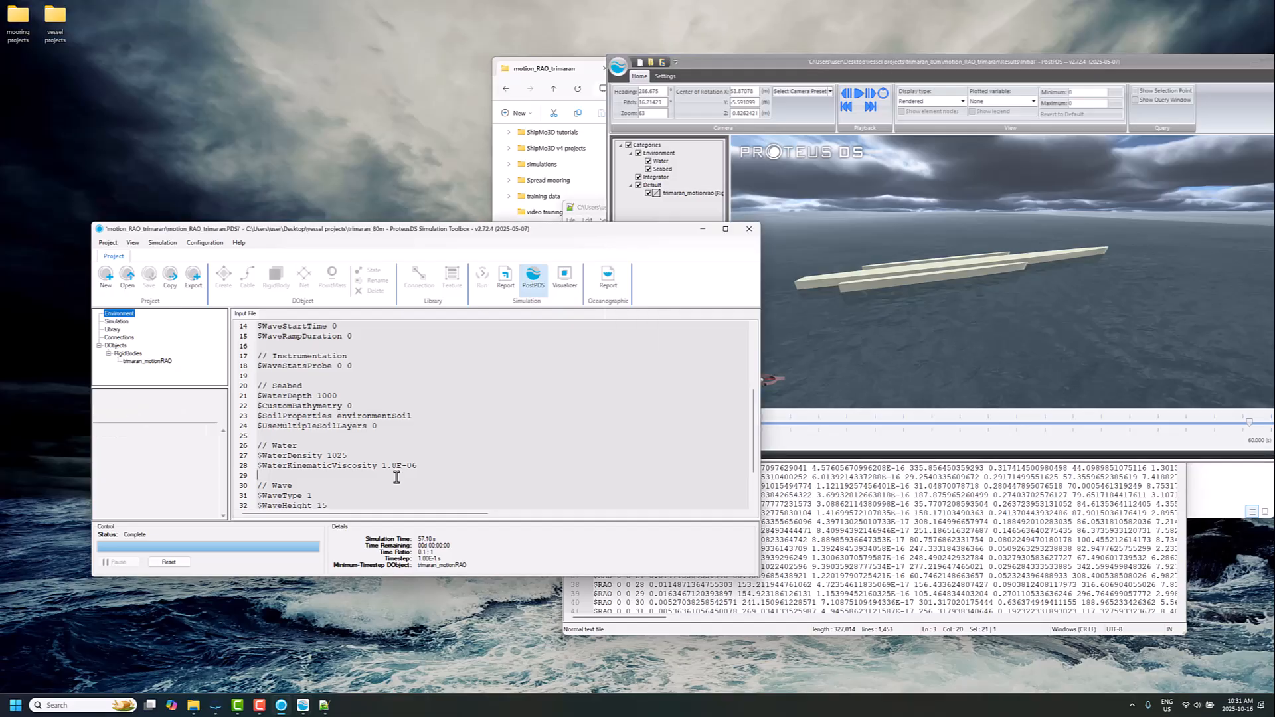